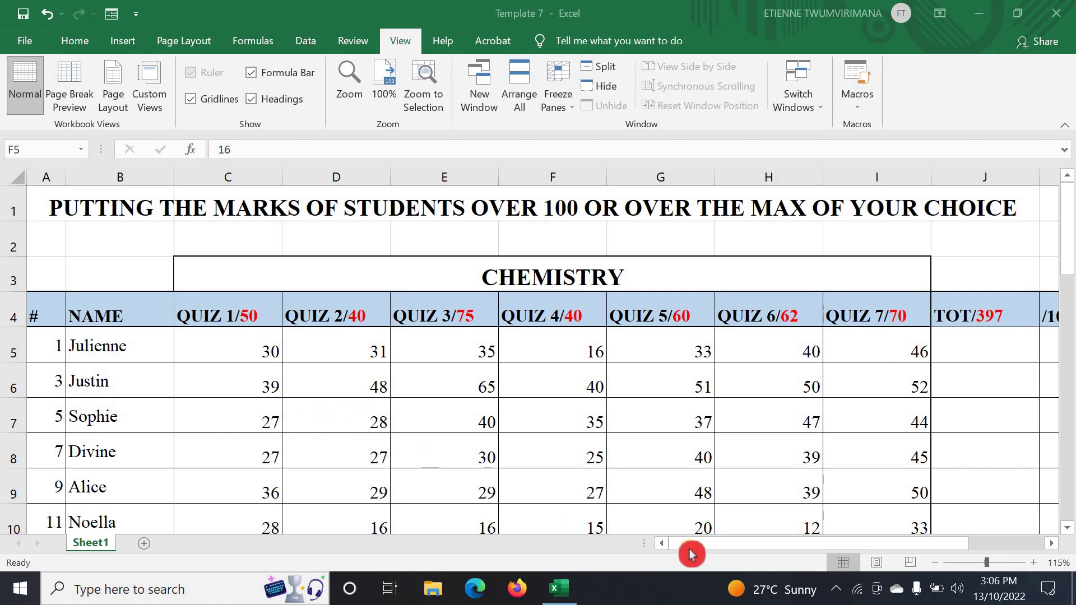
Step: Examine the chemistry marks table, covering the seven quiz columns with their maxima and the TOT, /100 and /40 columns
{"action": "left_click_drag", "start_coordinate": [693, 550], "coordinate": [743, 532]}
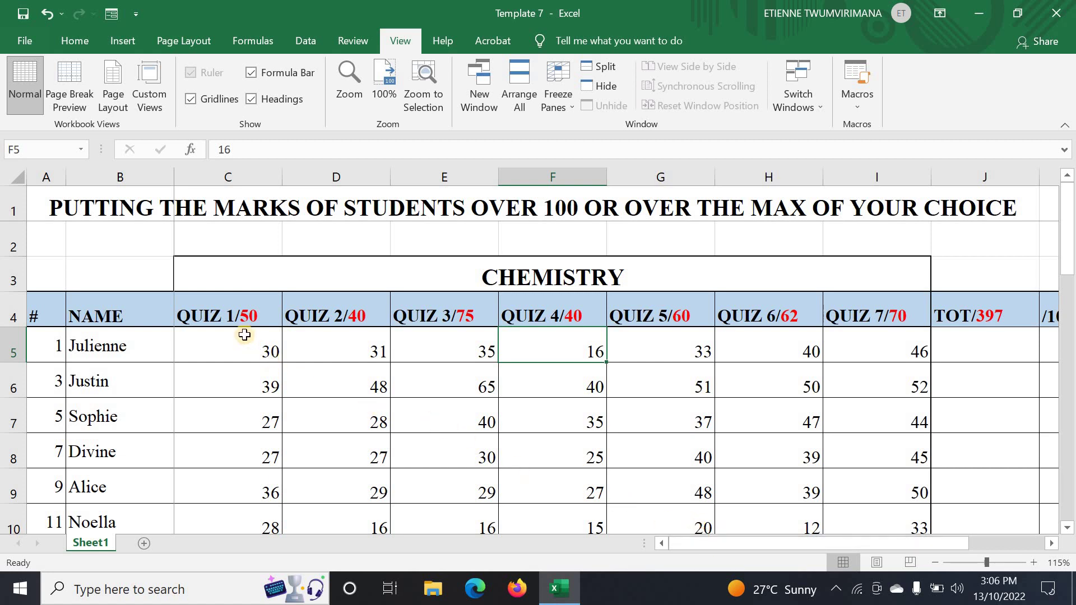
{"action": "left_click", "coordinate": [244, 335]}
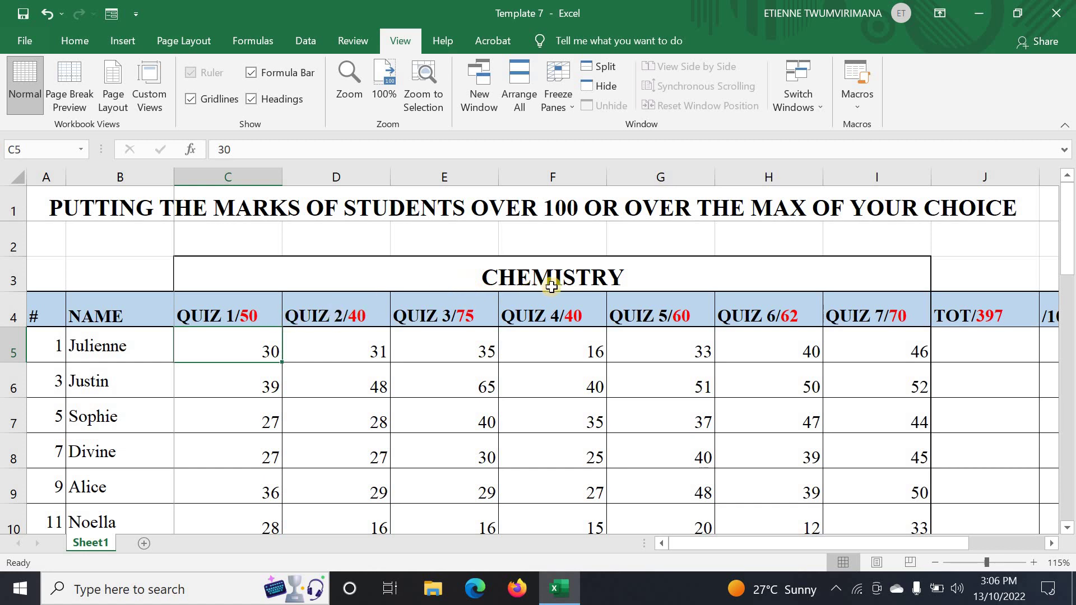
{"action": "left_click", "coordinate": [246, 321]}
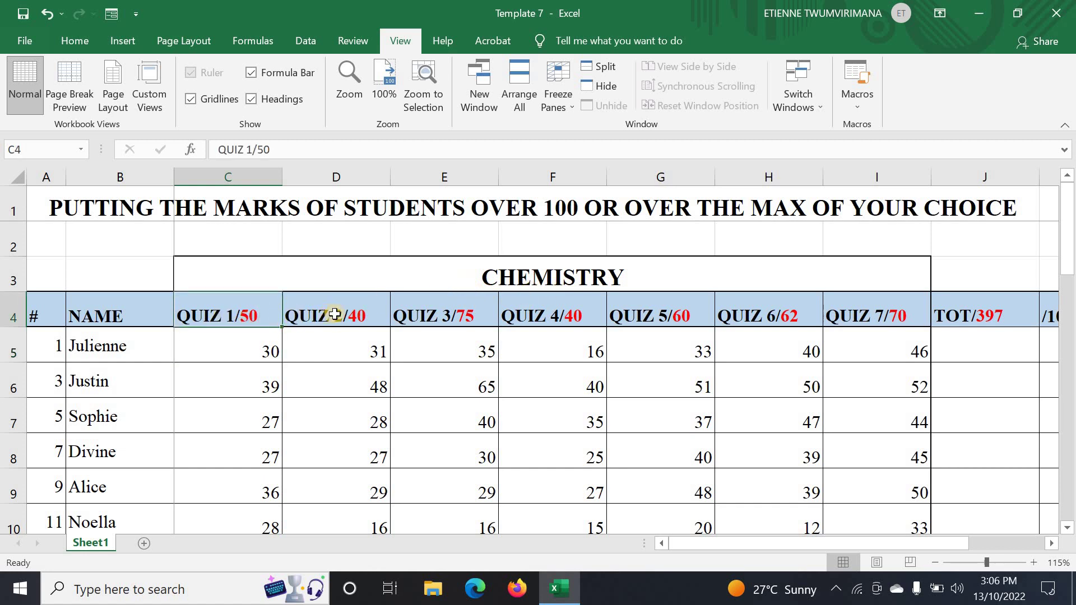
{"action": "left_click", "coordinate": [346, 315]}
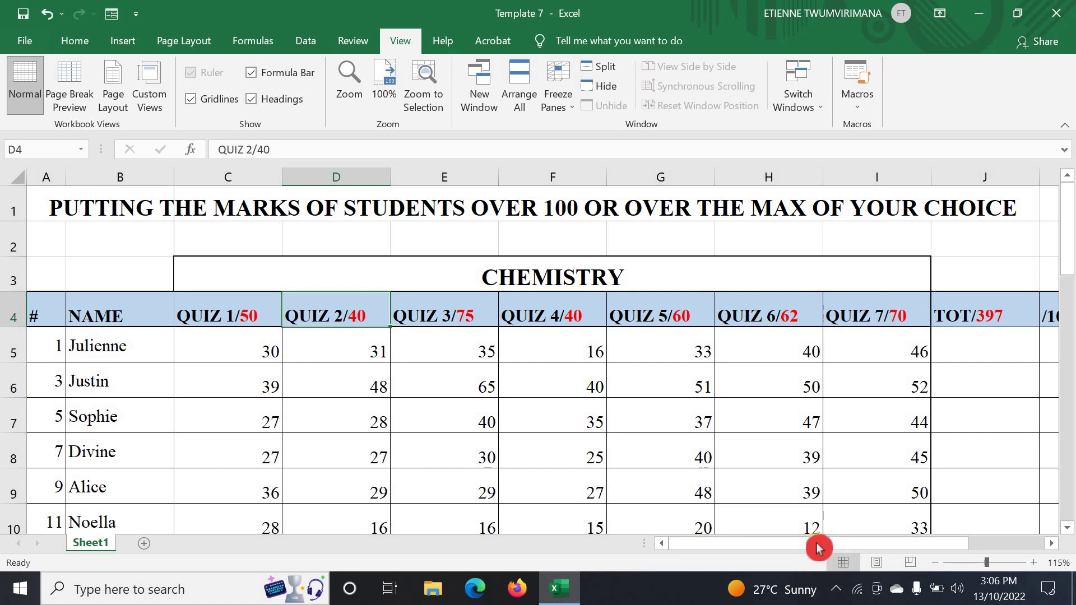
{"action": "left_click_drag", "start_coordinate": [821, 544], "coordinate": [809, 492]}
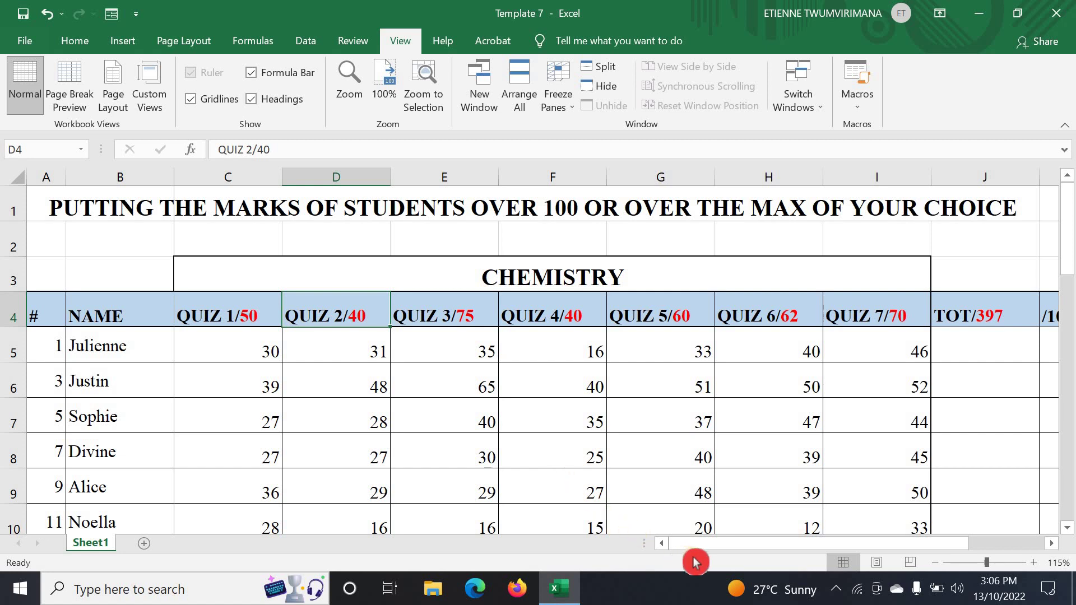
{"action": "left_click_drag", "start_coordinate": [695, 547], "coordinate": [699, 544]}
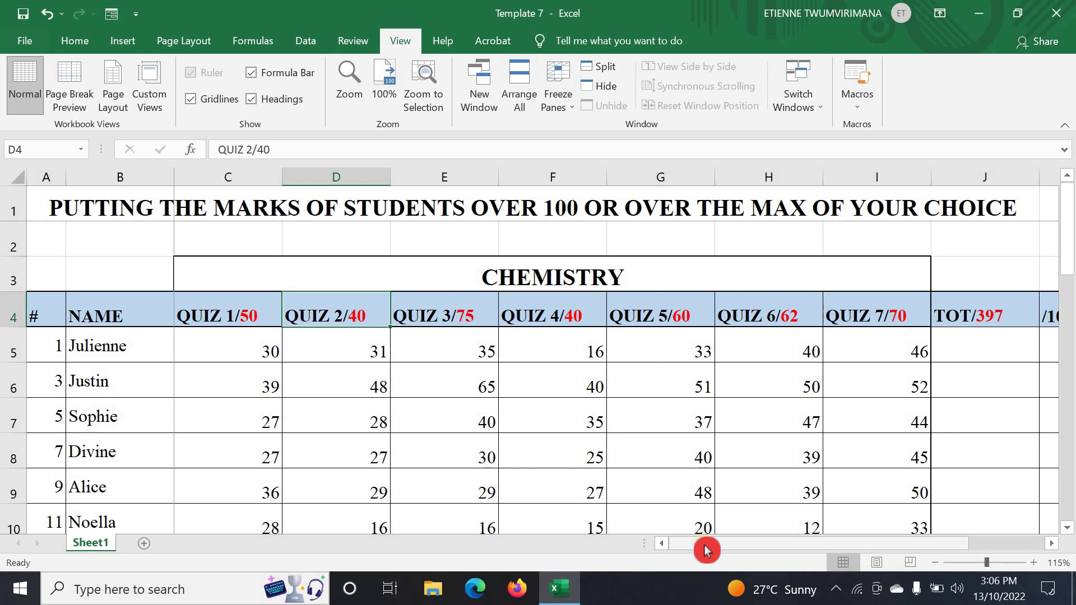
{"action": "left_click_drag", "start_coordinate": [705, 549], "coordinate": [791, 551]}
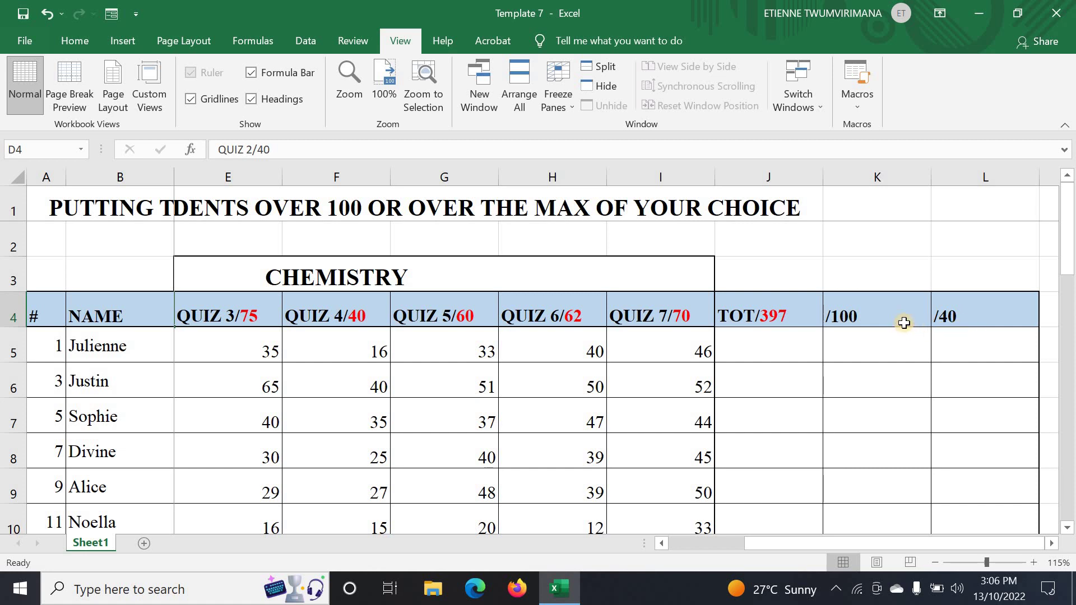
{"action": "left_click_drag", "start_coordinate": [818, 542], "coordinate": [670, 530]}
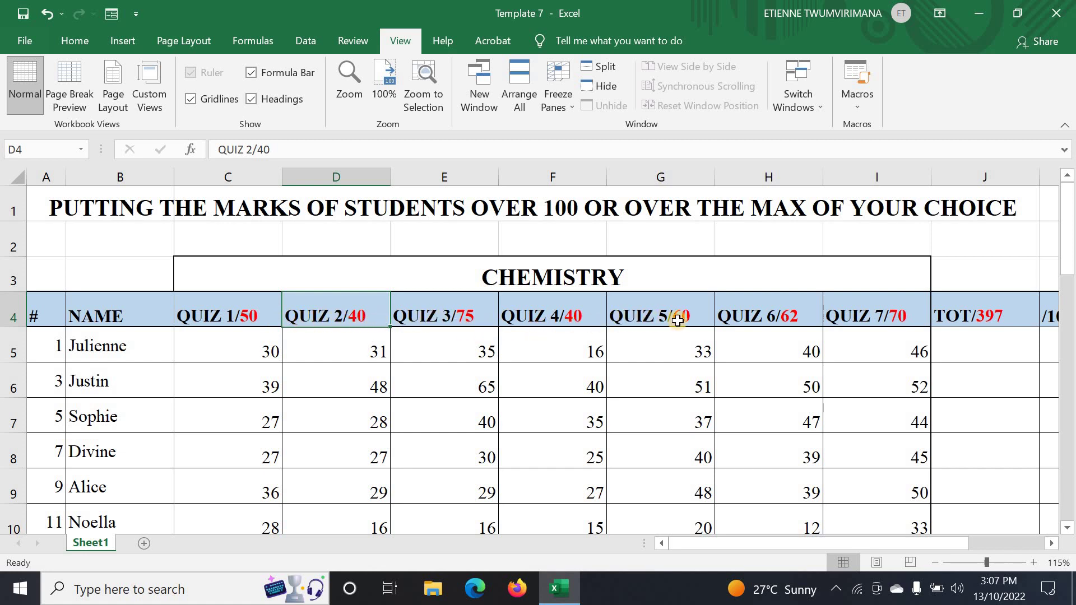
{"action": "left_click", "coordinate": [753, 544]}
{"action": "left_click_drag", "start_coordinate": [753, 544], "coordinate": [829, 546]}
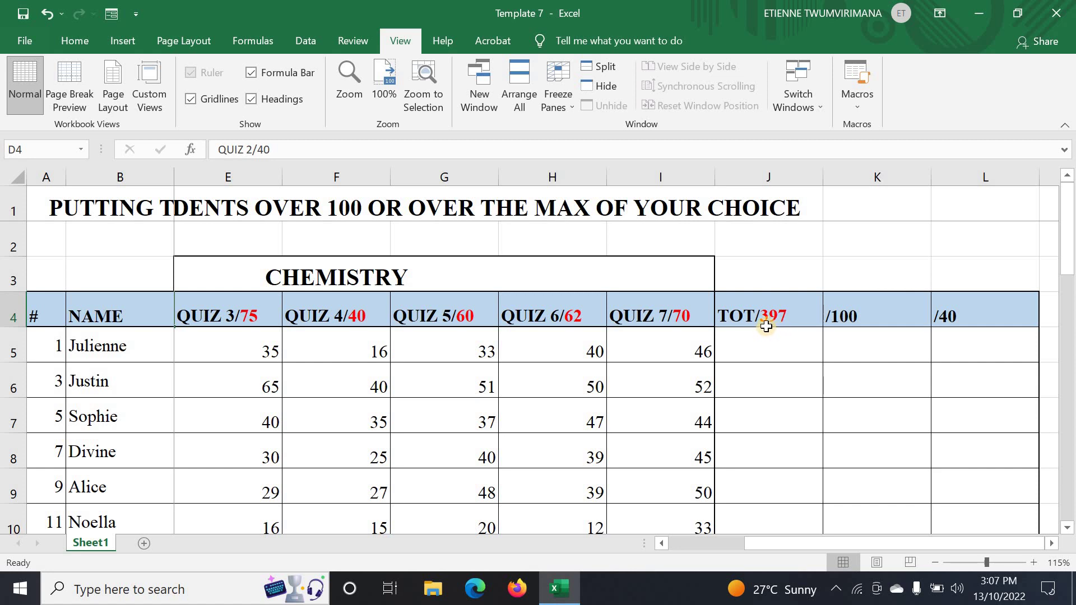
{"action": "left_click_drag", "start_coordinate": [792, 543], "coordinate": [685, 551]}
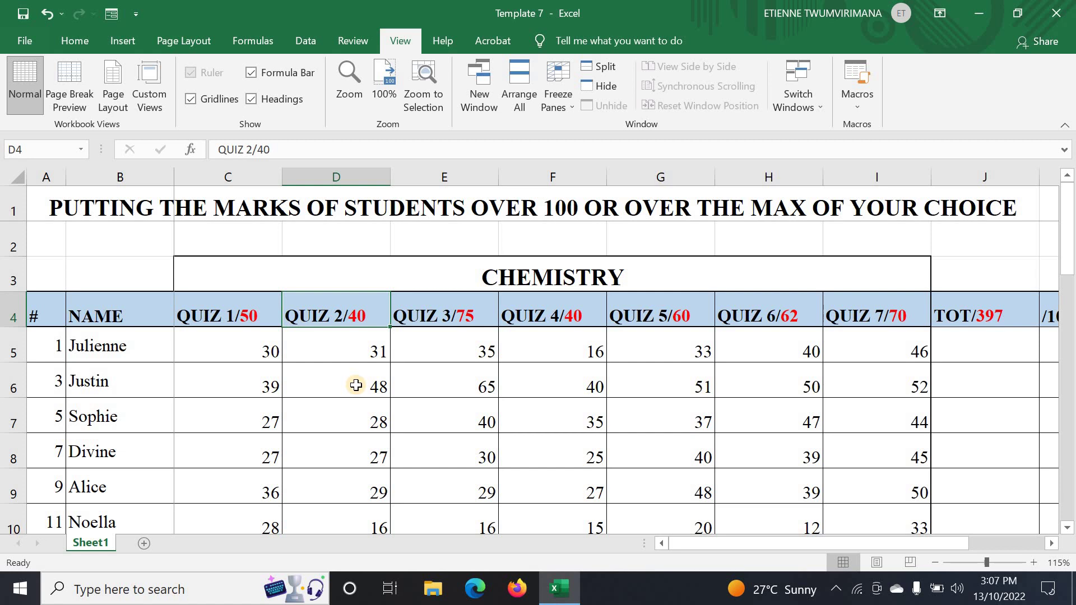
{"action": "left_click", "coordinate": [257, 348]}
{"action": "left_click", "coordinate": [376, 388]}
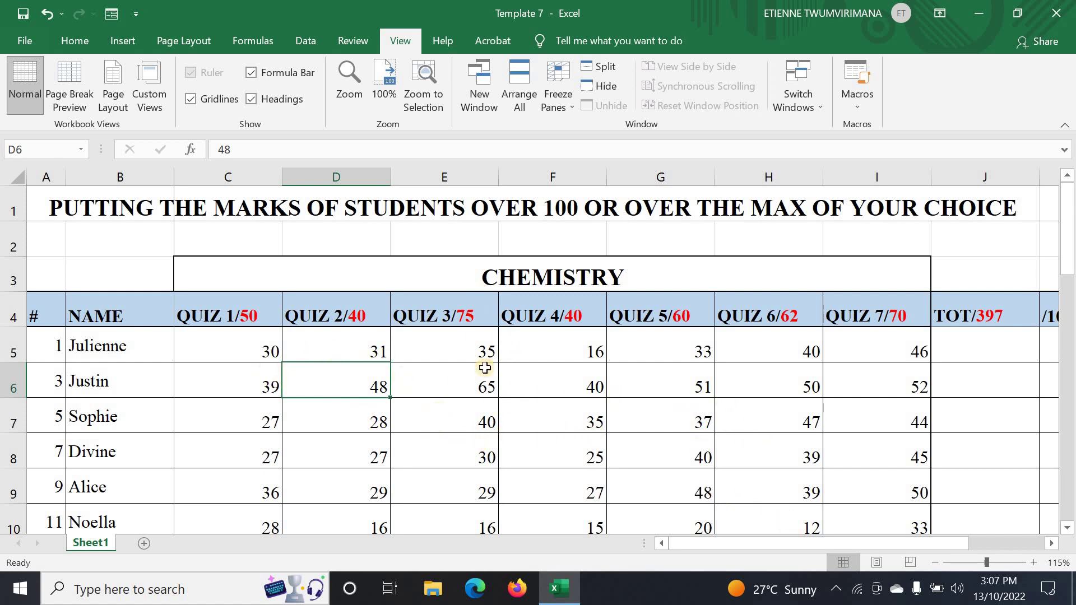
{"action": "left_click_drag", "start_coordinate": [811, 552], "coordinate": [888, 550]}
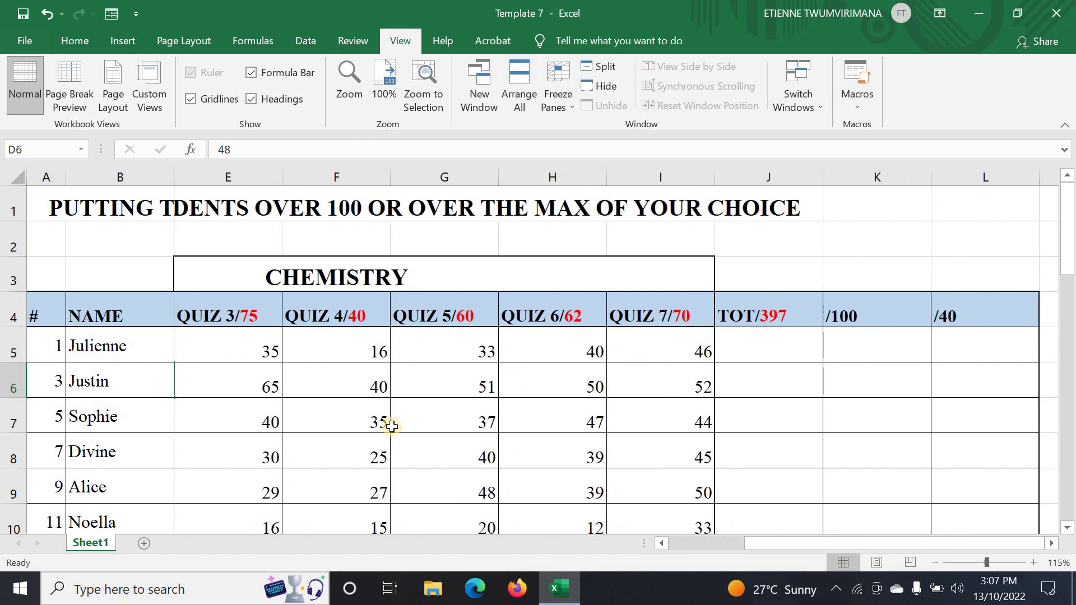
{"action": "left_click_drag", "start_coordinate": [771, 547], "coordinate": [694, 548]}
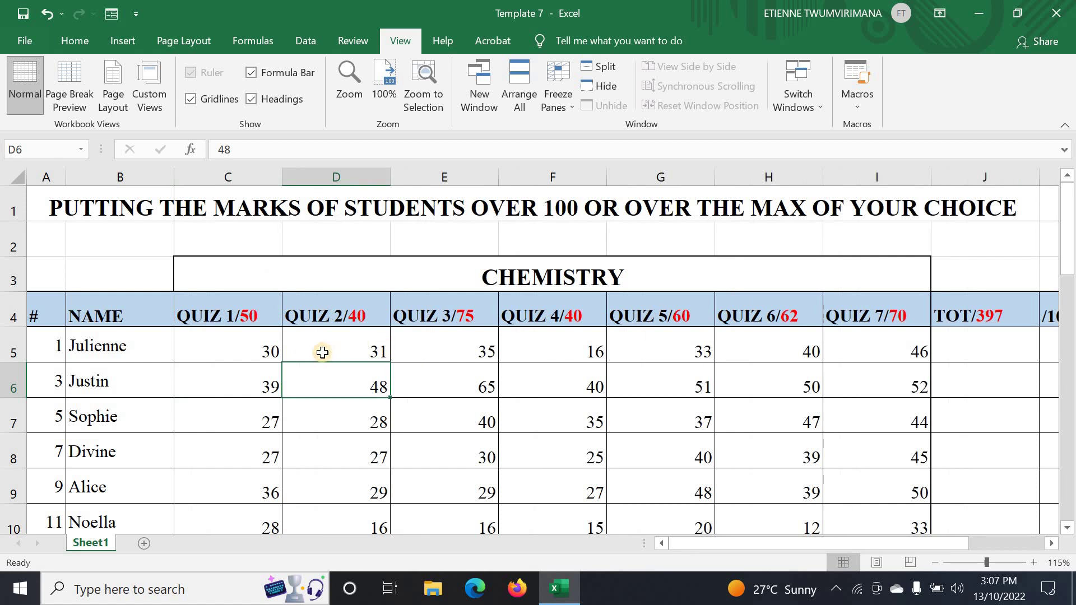
Step: Clear the contents of the Quiz 3 to Quiz 7 marks for all students, cells E5:I30, keeping the formatting
{"action": "left_click_drag", "start_coordinate": [771, 551], "coordinate": [847, 552]}
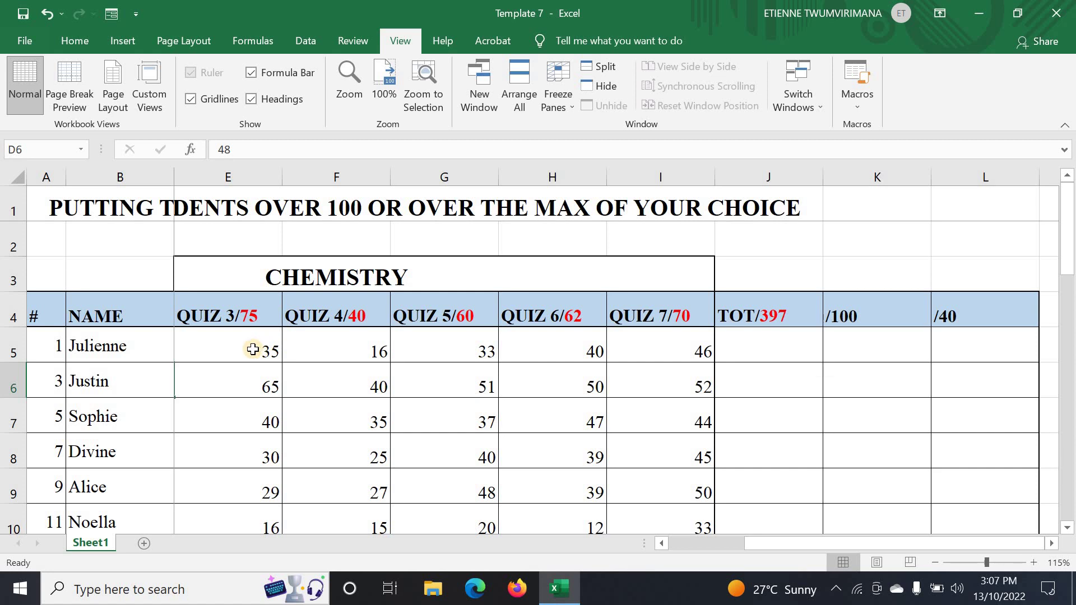
{"action": "left_click_drag", "start_coordinate": [253, 349], "coordinate": [641, 446]}
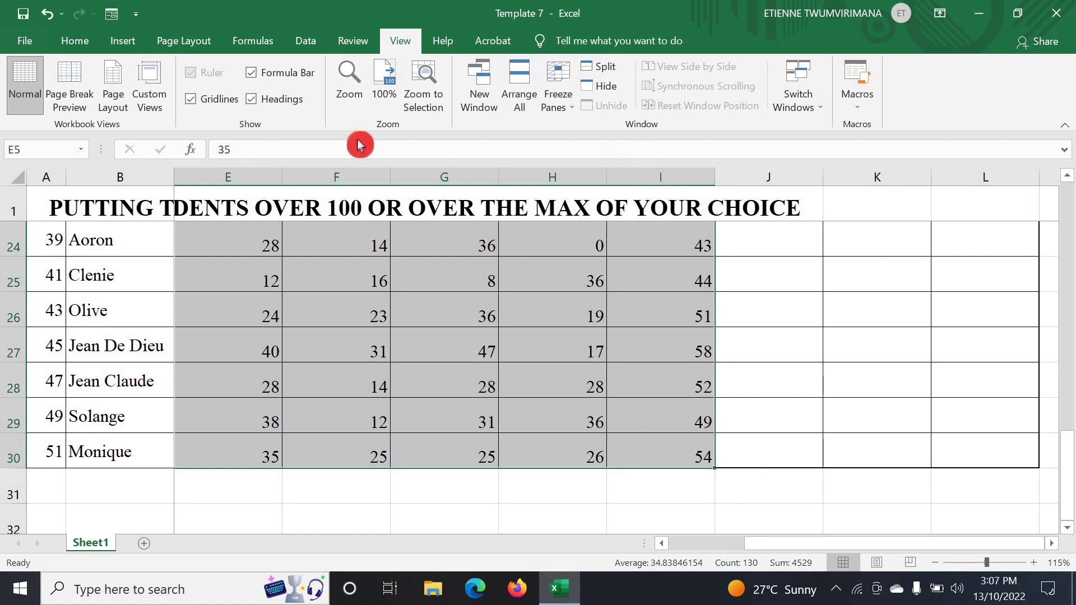
{"action": "left_click", "coordinate": [93, 43]}
{"action": "left_click", "coordinate": [918, 104]}
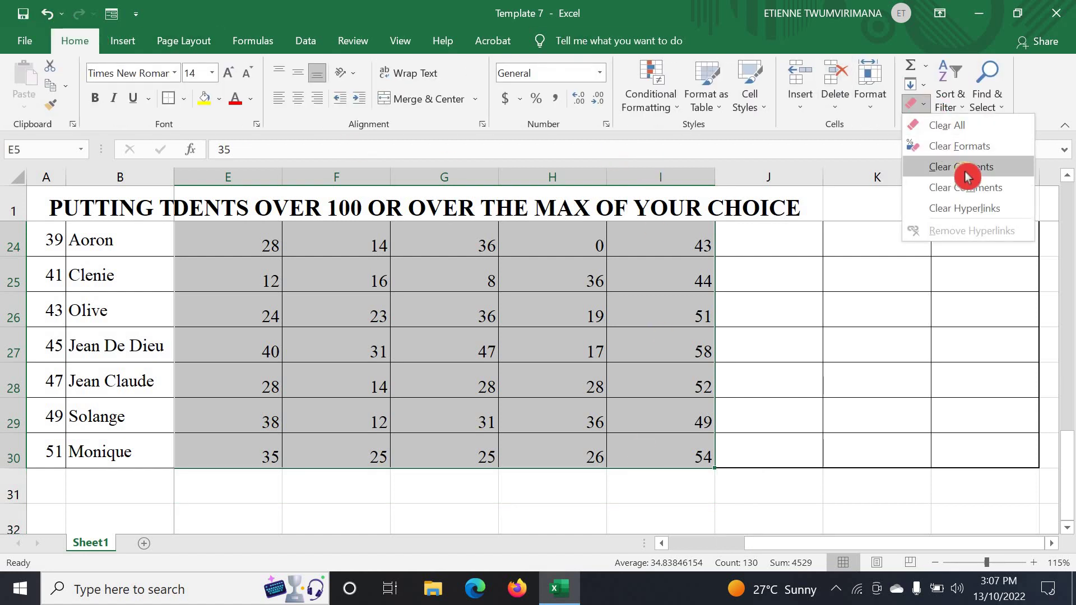
{"action": "left_click", "coordinate": [961, 167]}
{"action": "left_click", "coordinate": [670, 371]}
{"action": "scroll", "coordinate": [642, 324], "scroll_direction": "up", "scroll_amount": 7}
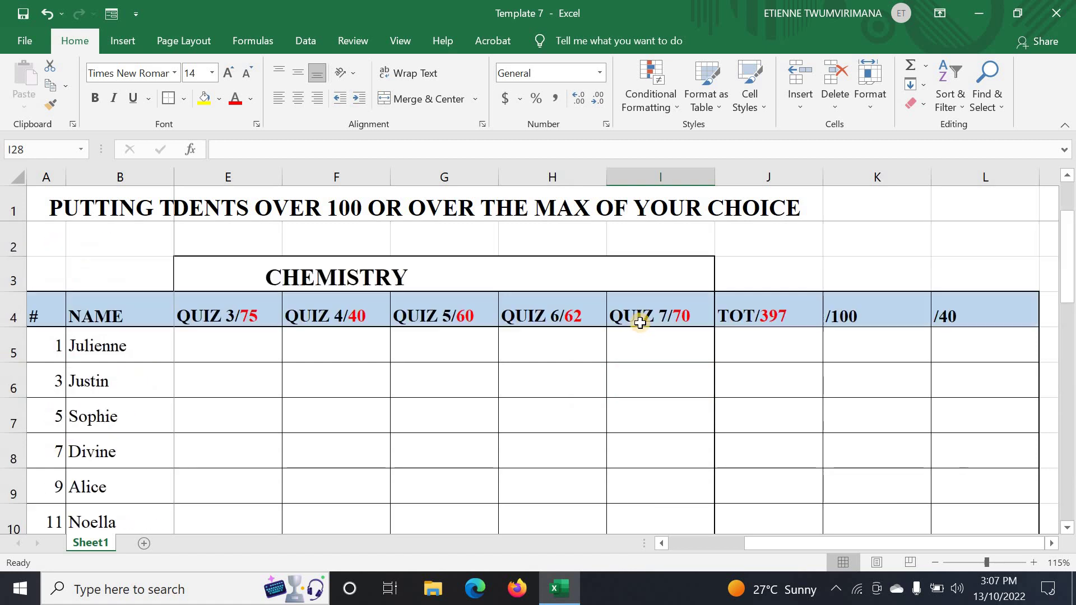
Step: Look over the emptied quiz cells and the blank TOT and /100 cells in the first student rows
{"action": "left_click", "coordinate": [773, 336]}
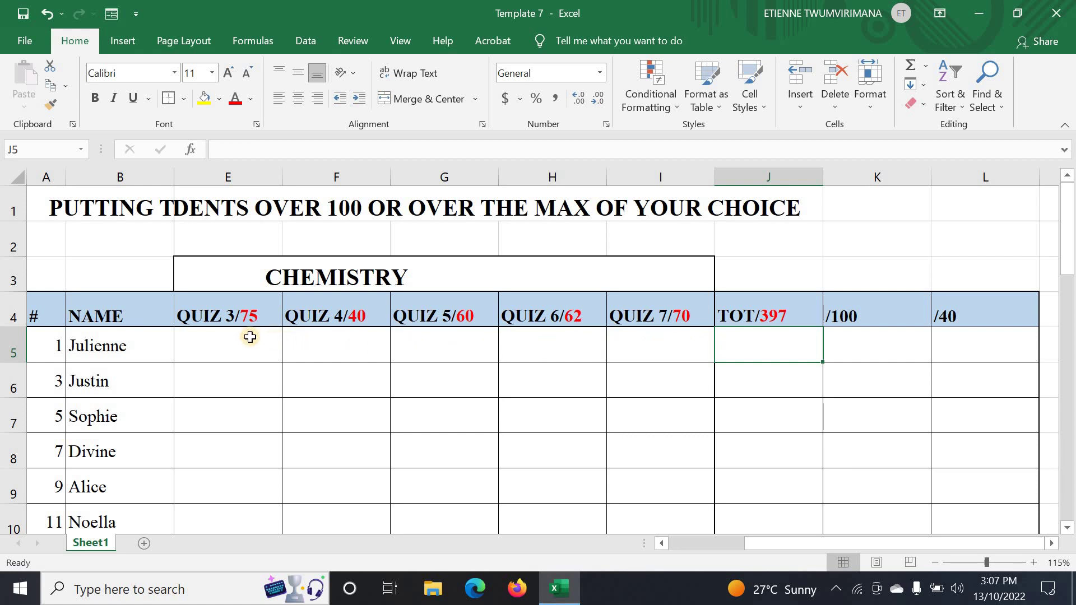
{"action": "left_click", "coordinate": [306, 375]}
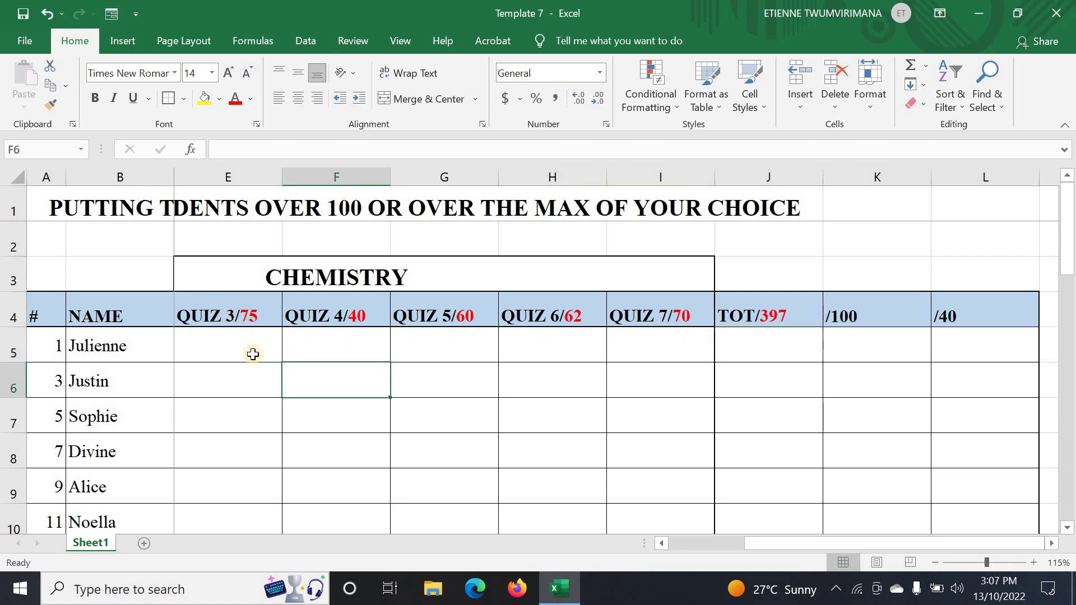
{"action": "left_click", "coordinate": [310, 352]}
{"action": "left_click", "coordinate": [414, 402]}
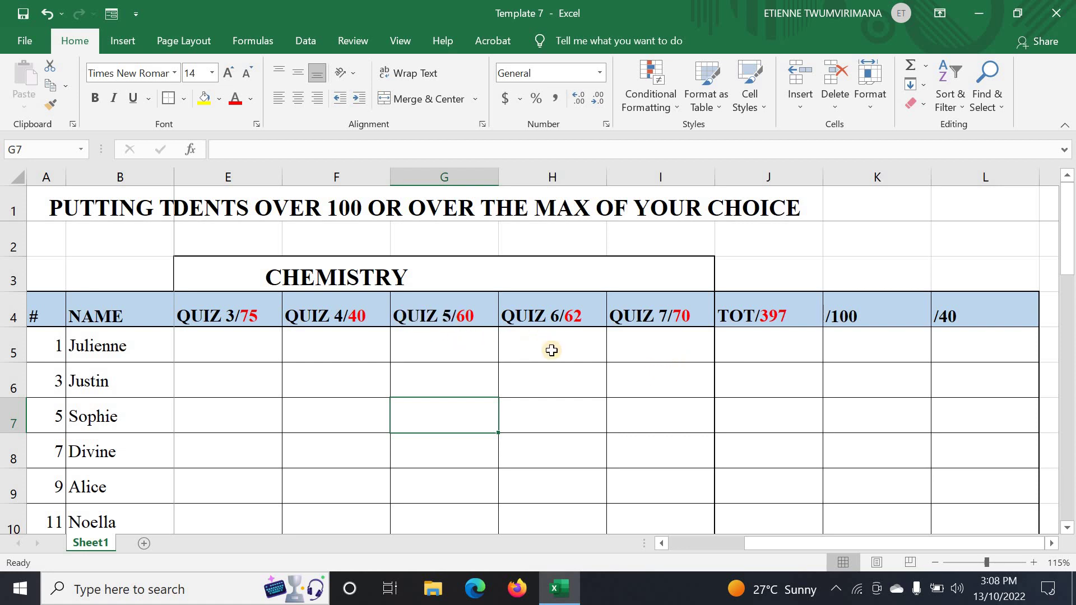
{"action": "left_click", "coordinate": [767, 346]}
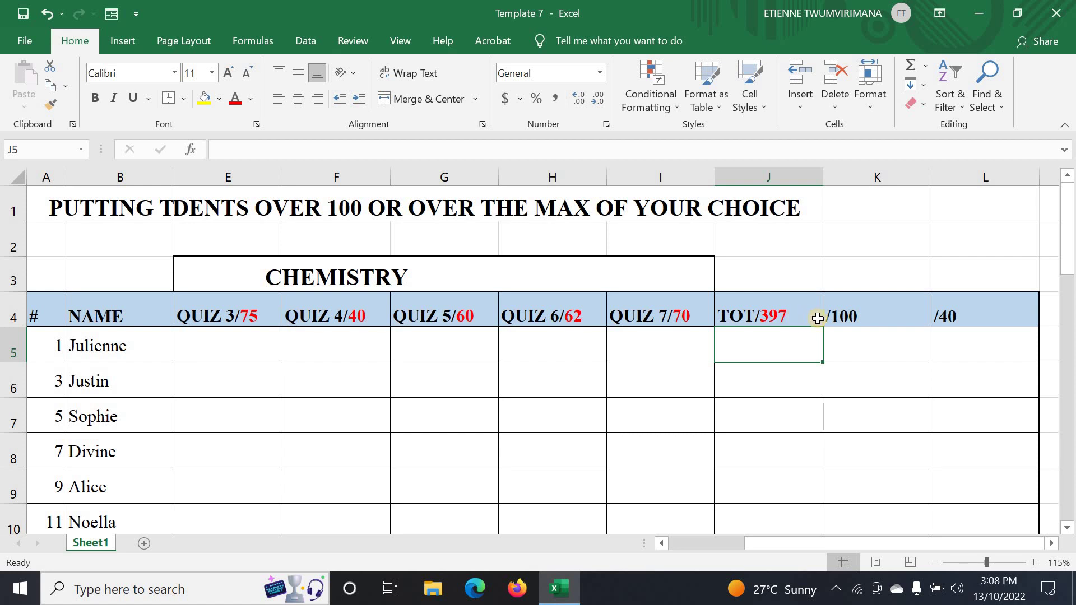
{"action": "left_click", "coordinate": [871, 325]}
{"action": "left_click", "coordinate": [876, 340]}
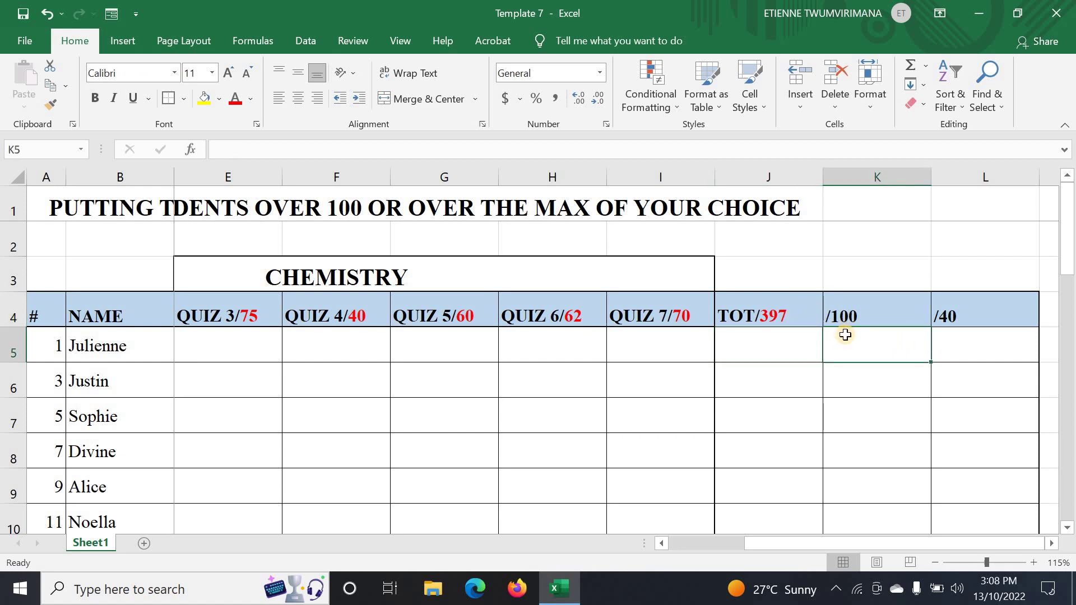
Step: Narrow the /40 column (column L) slightly
{"action": "left_click", "coordinate": [947, 342]}
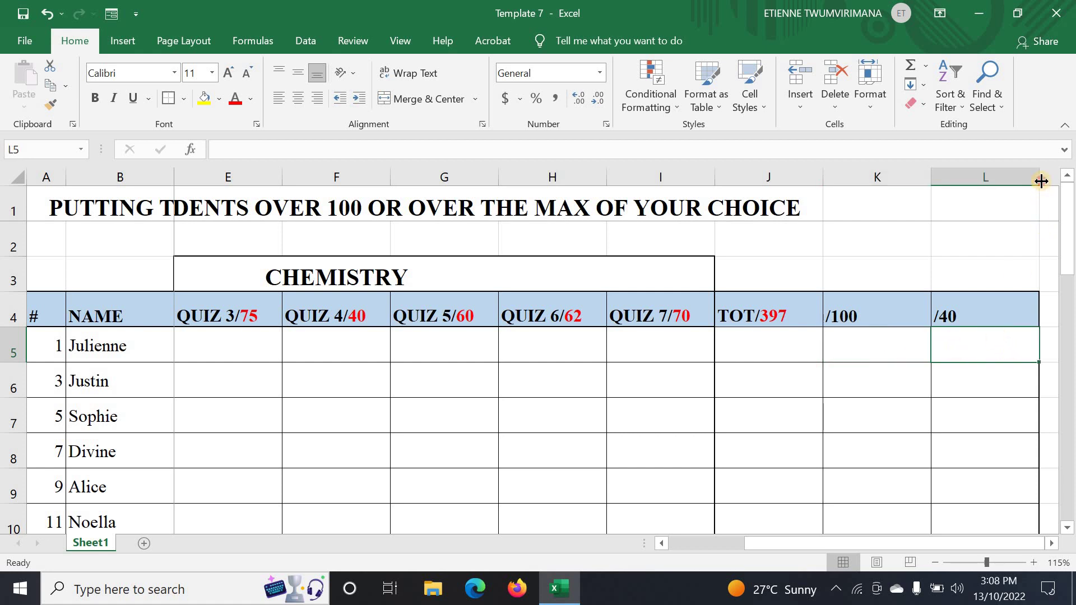
{"action": "left_click_drag", "start_coordinate": [1040, 180], "coordinate": [1007, 182]}
{"action": "left_click", "coordinate": [778, 493]}
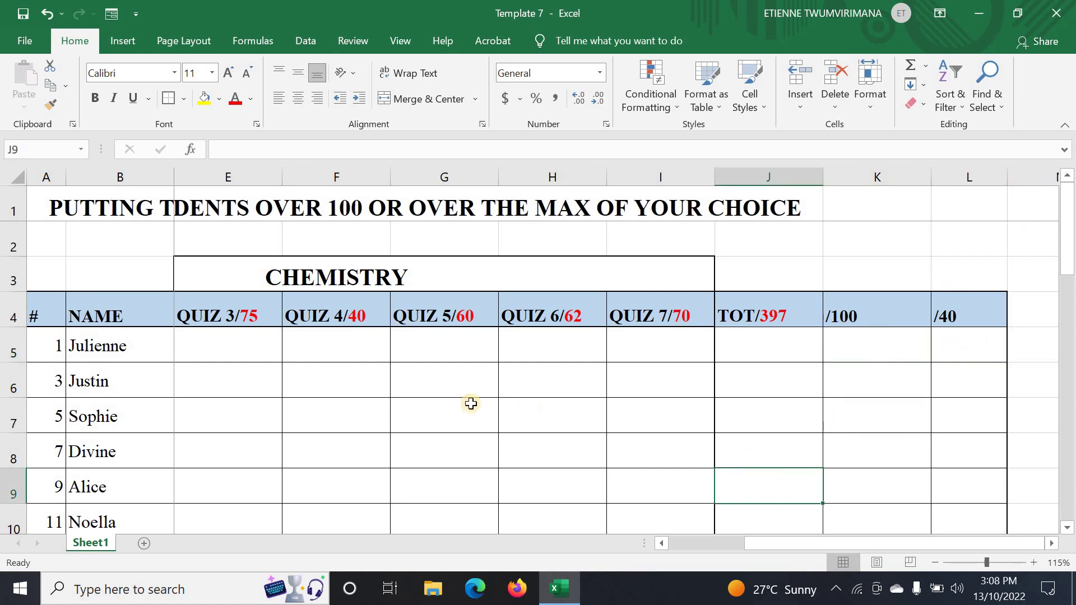
Step: Clear the contents of the Quiz 1 and Quiz 2 marks for all students, cells C5:D30, keeping the formatting
{"action": "left_click", "coordinate": [470, 404]}
{"action": "left_click_drag", "start_coordinate": [784, 543], "coordinate": [560, 504]}
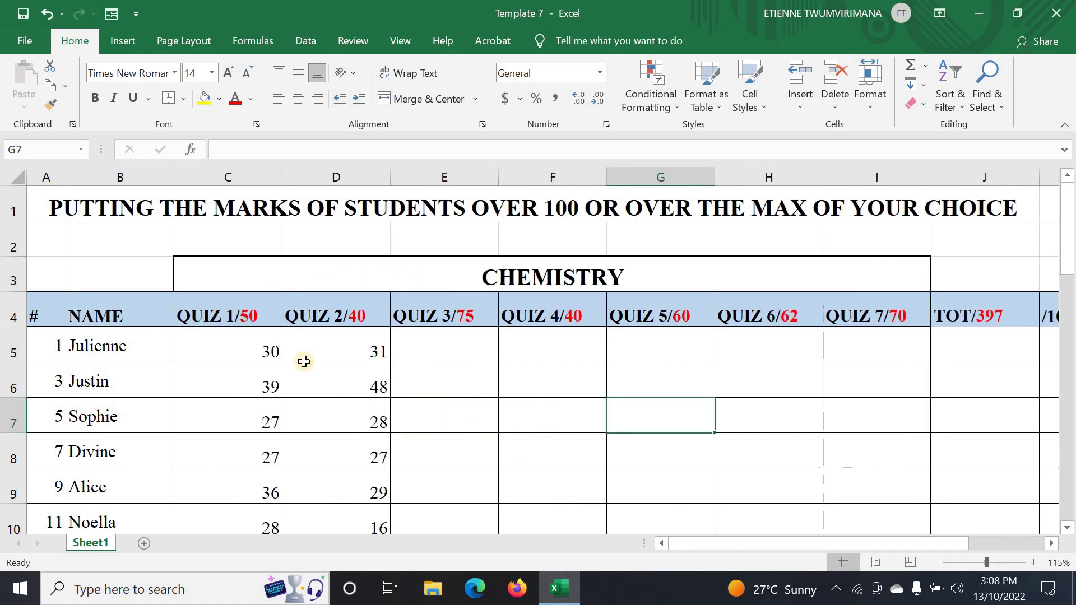
{"action": "left_click_drag", "start_coordinate": [262, 348], "coordinate": [404, 418]}
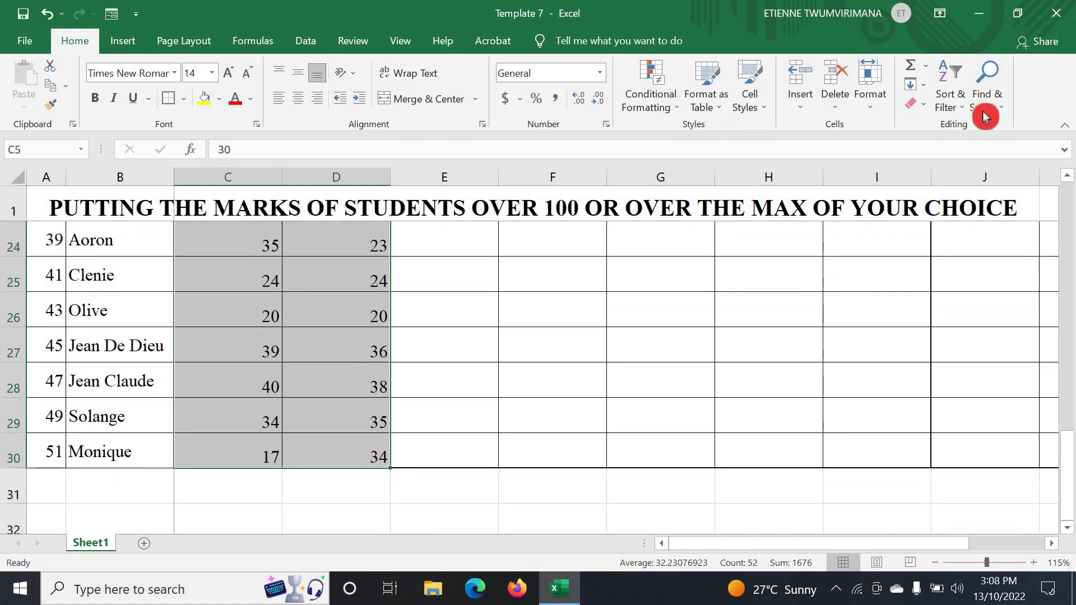
{"action": "left_click", "coordinate": [930, 103]}
{"action": "left_click", "coordinate": [952, 166]}
{"action": "left_click", "coordinate": [769, 310]}
{"action": "scroll", "coordinate": [381, 291], "scroll_direction": "up", "scroll_amount": 1}
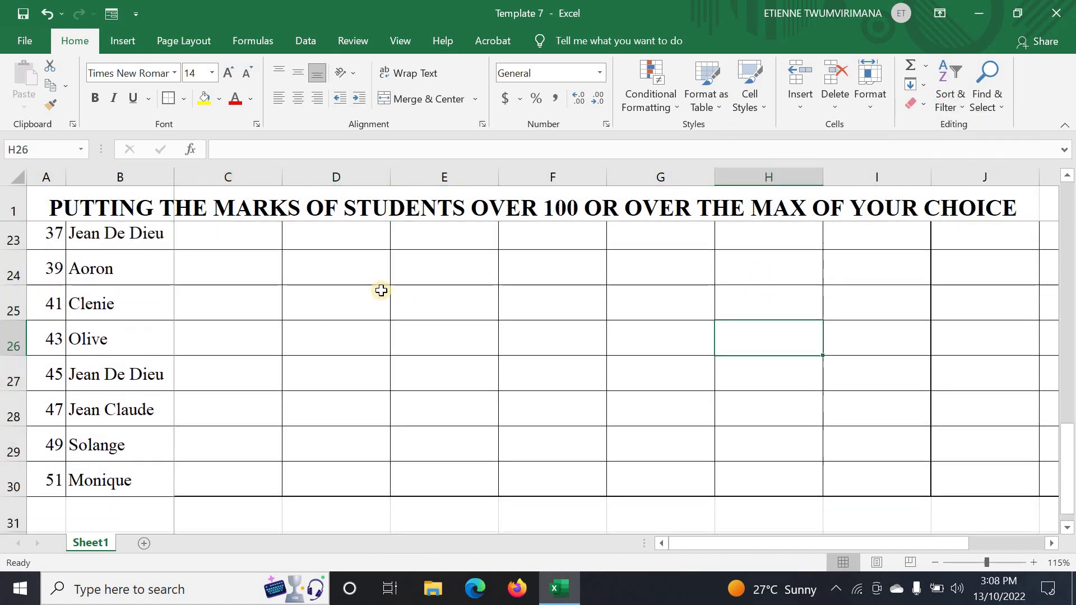
Step: Review the whole marks table from the quiz columns through to the TOT and /100 columns
{"action": "scroll", "coordinate": [381, 290], "scroll_direction": "up", "scroll_amount": 7}
{"action": "scroll", "coordinate": [381, 291], "scroll_direction": "down", "scroll_amount": 15}
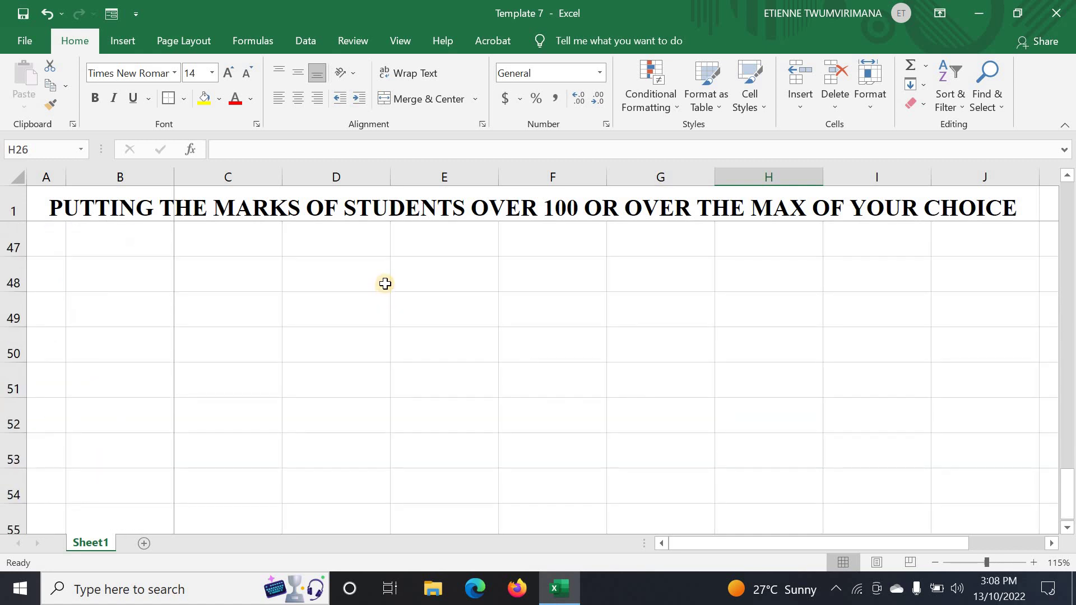
{"action": "scroll", "coordinate": [385, 283], "scroll_direction": "up", "scroll_amount": 15}
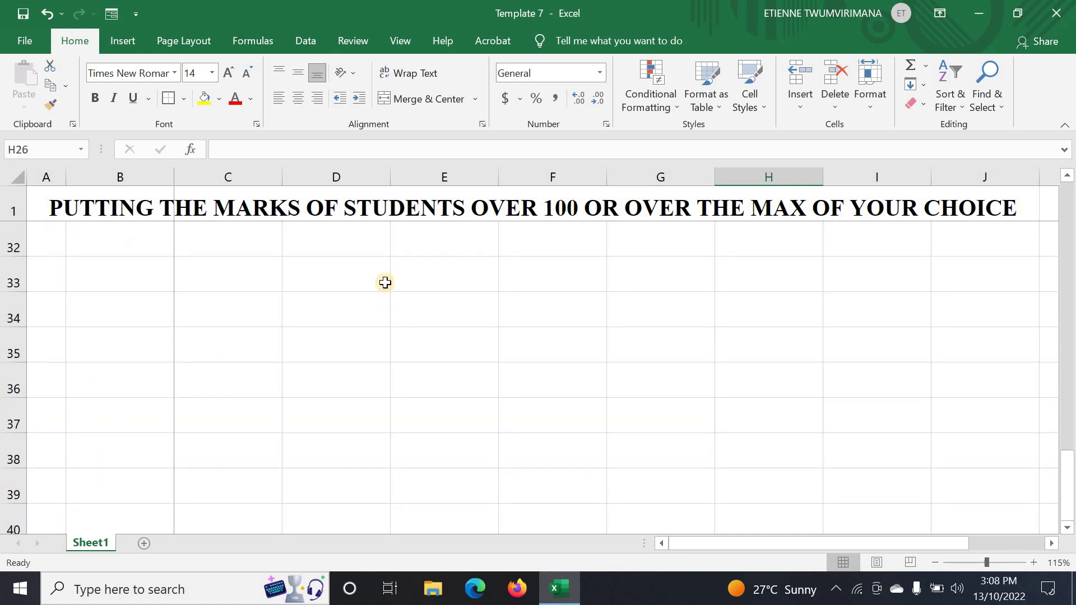
{"action": "left_click", "coordinate": [285, 352]}
{"action": "left_click", "coordinate": [552, 414]}
{"action": "left_click", "coordinate": [733, 417]}
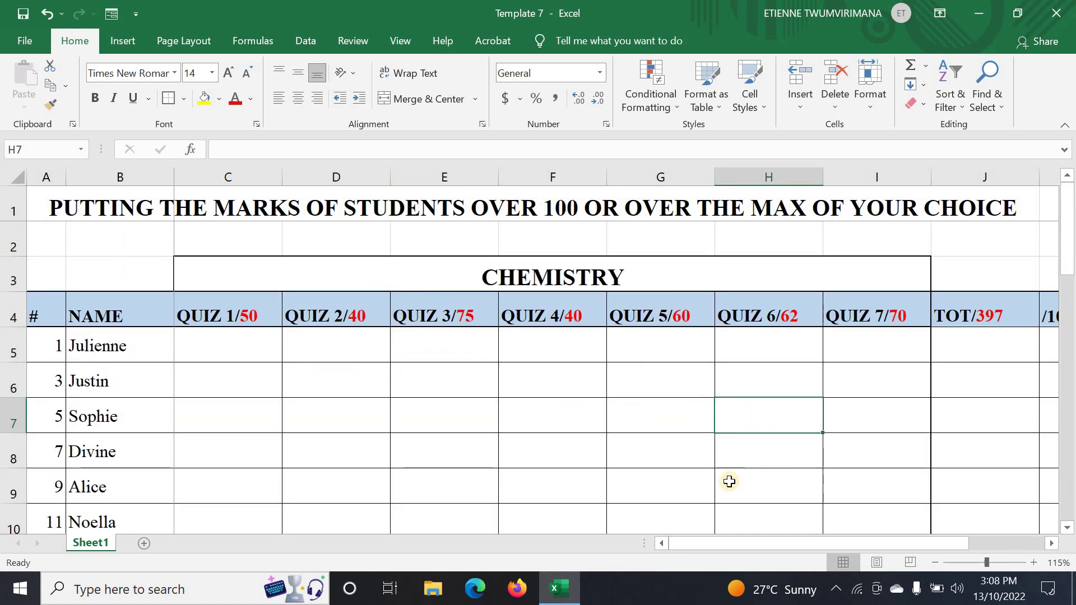
{"action": "left_click_drag", "start_coordinate": [758, 543], "coordinate": [843, 544]}
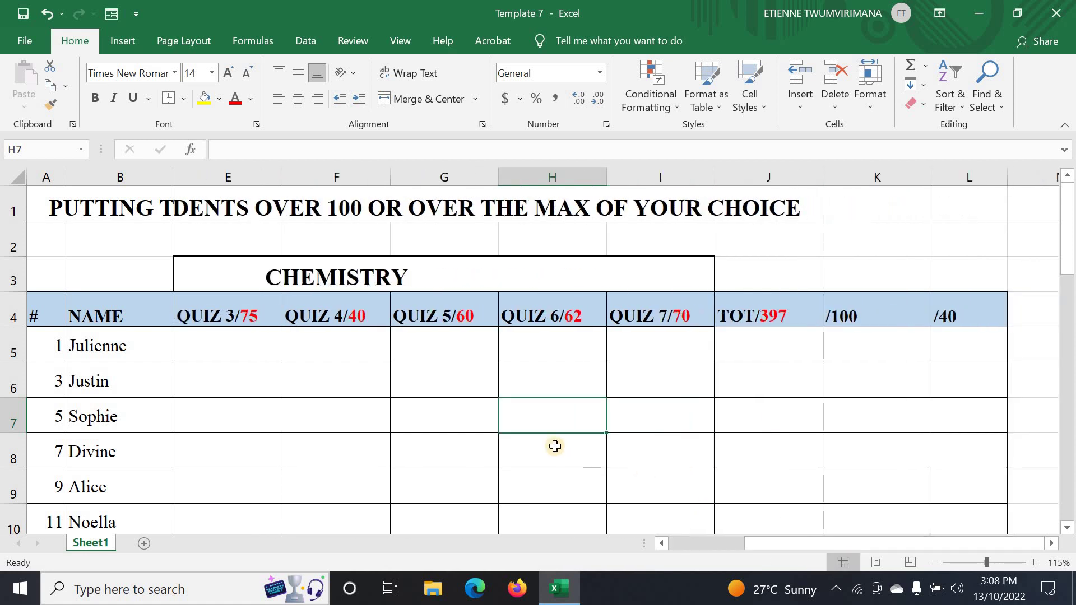
{"action": "left_click", "coordinate": [268, 346]}
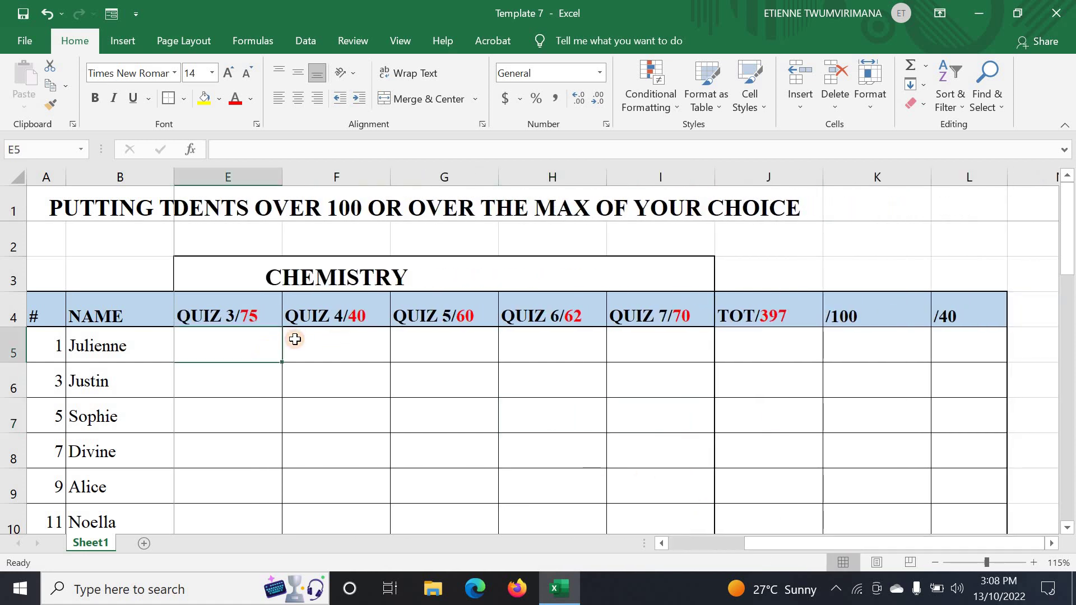
{"action": "left_click", "coordinate": [353, 339]}
{"action": "left_click", "coordinate": [468, 357]}
{"action": "left_click", "coordinate": [588, 374]}
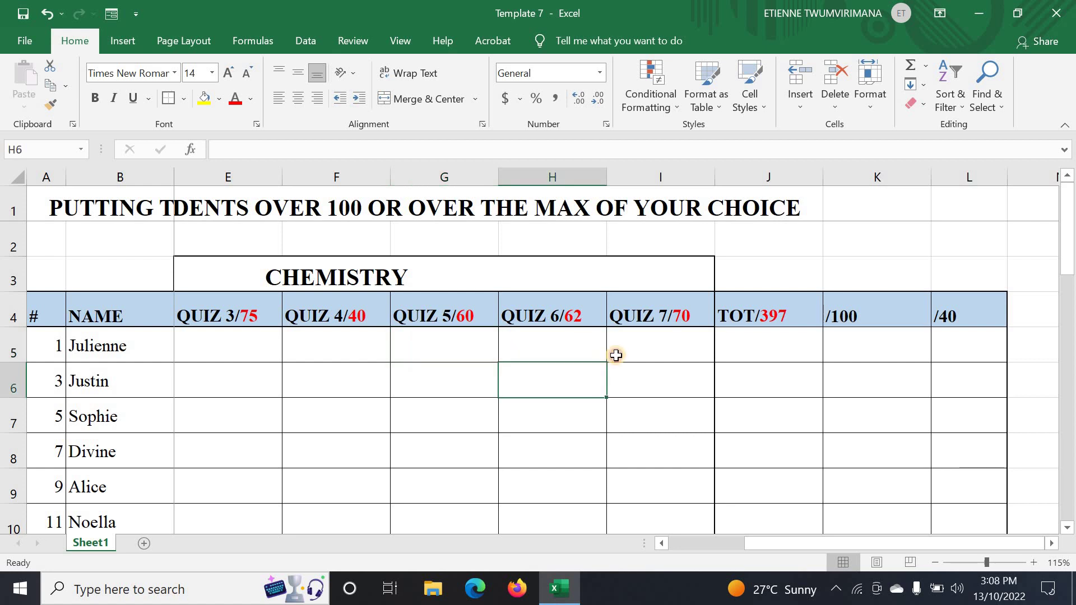
{"action": "left_click", "coordinate": [616, 355]}
{"action": "left_click", "coordinate": [774, 352]}
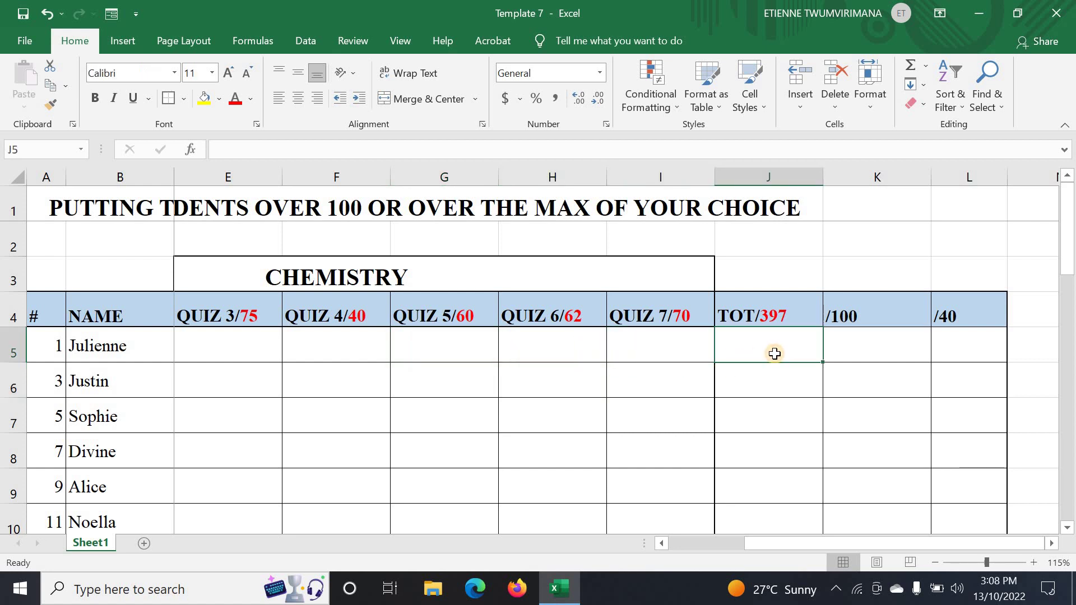
{"action": "left_click", "coordinate": [843, 353]}
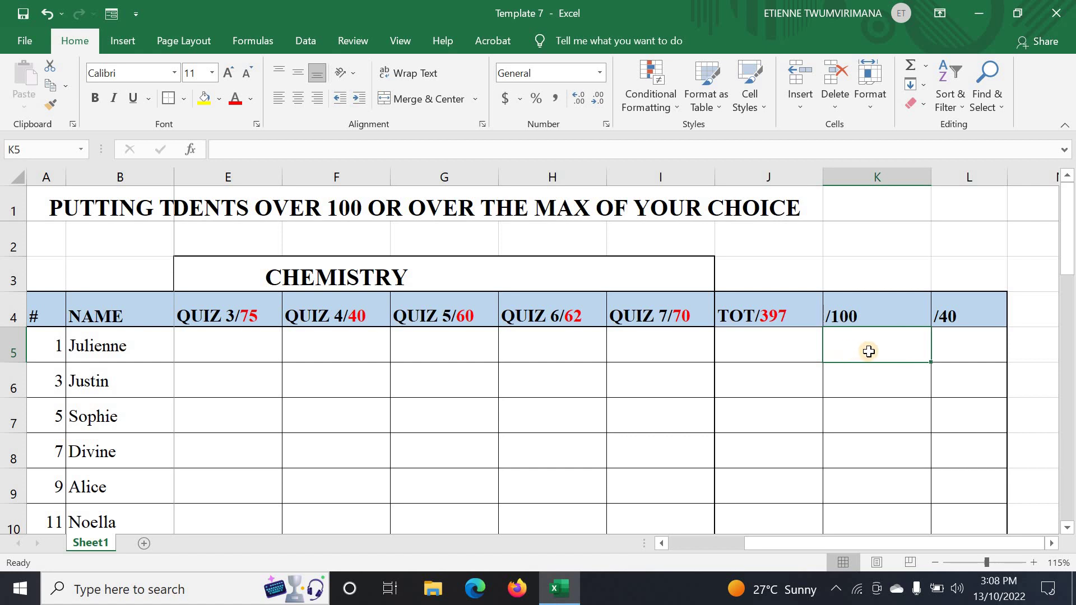
Step: Widen the /40 column (column L) slightly
{"action": "left_click", "coordinate": [967, 350]}
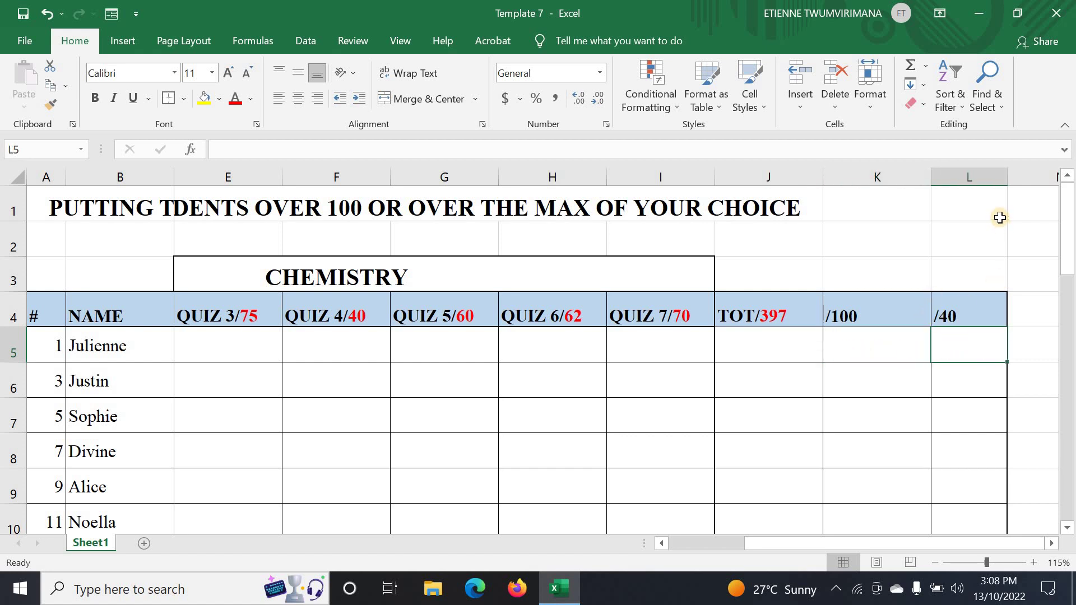
{"action": "left_click_drag", "start_coordinate": [1010, 182], "coordinate": [1020, 182]}
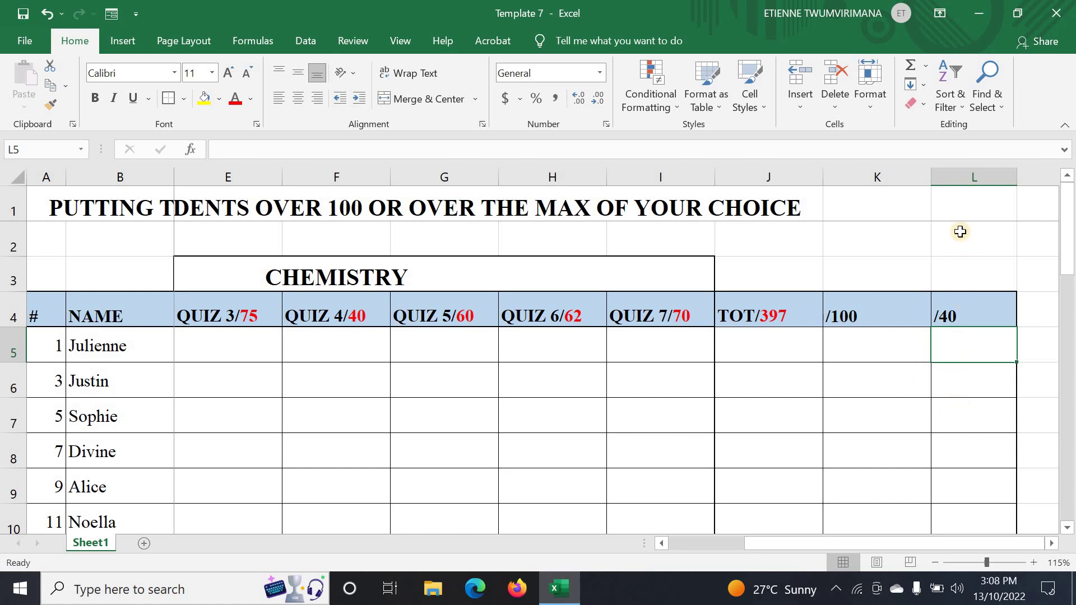
{"action": "left_click", "coordinate": [965, 175]}
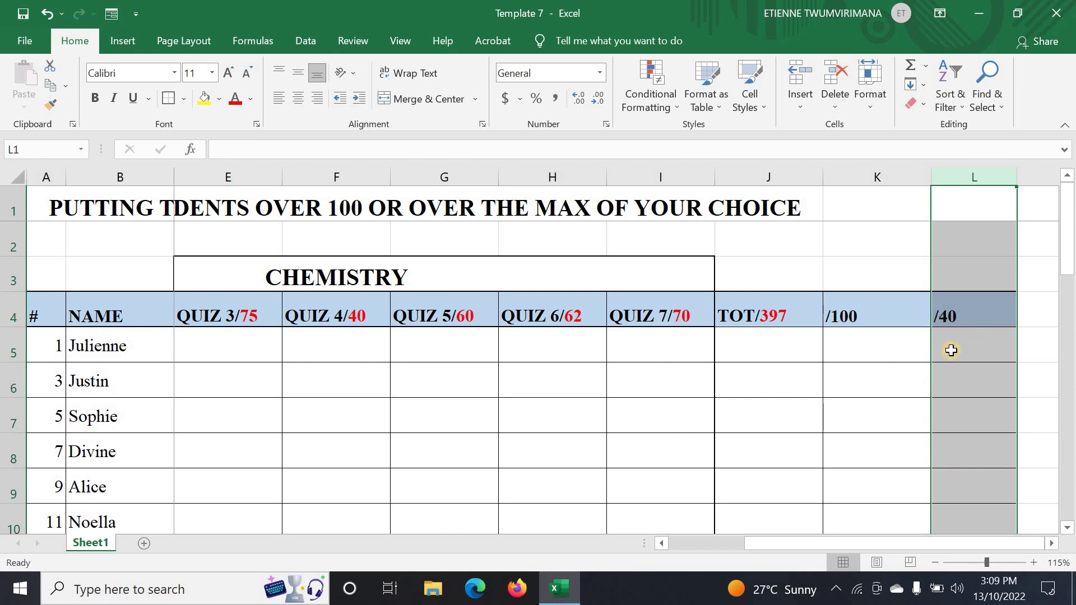
{"action": "left_click", "coordinate": [689, 400]}
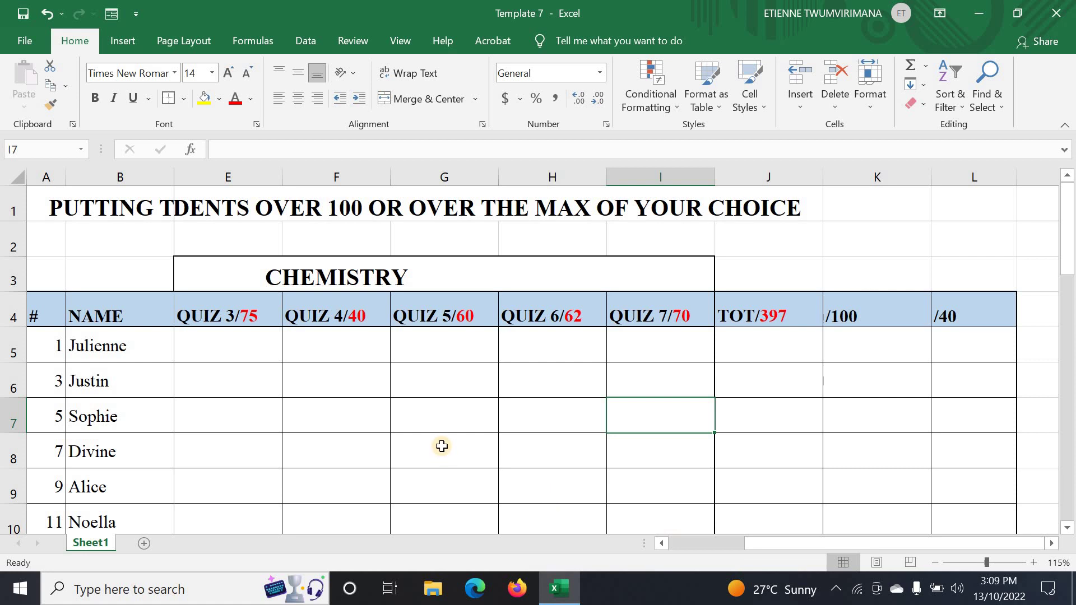
Step: Undo the column L width change and the clearing of the Quiz 1 to Quiz 7 marks
{"action": "key", "text": "ctrl+z"}
{"action": "key", "text": "ctrl+z"}
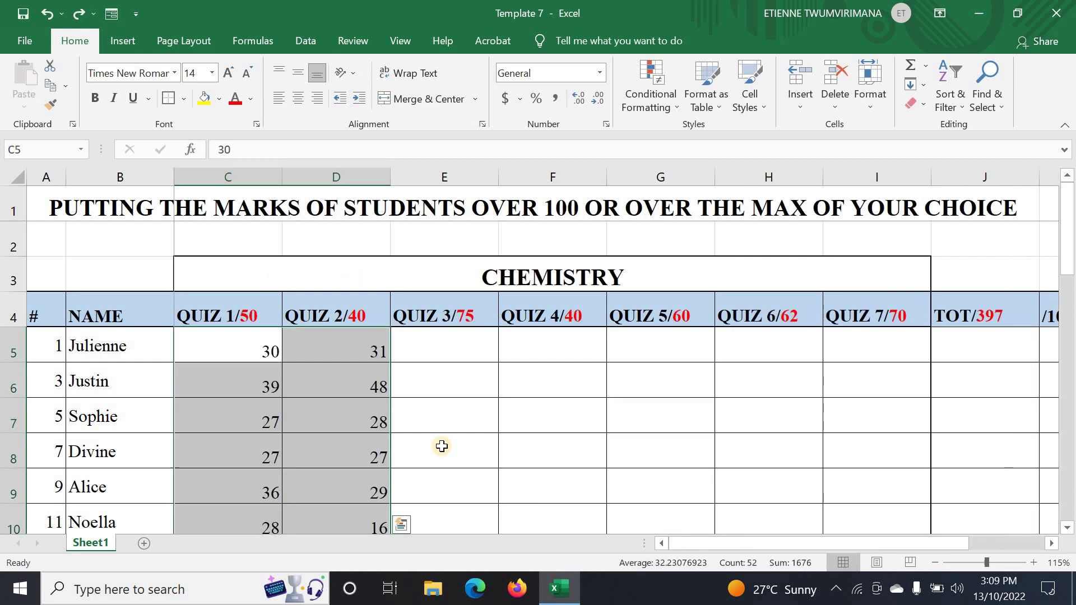
{"action": "key", "text": "ctrl+z"}
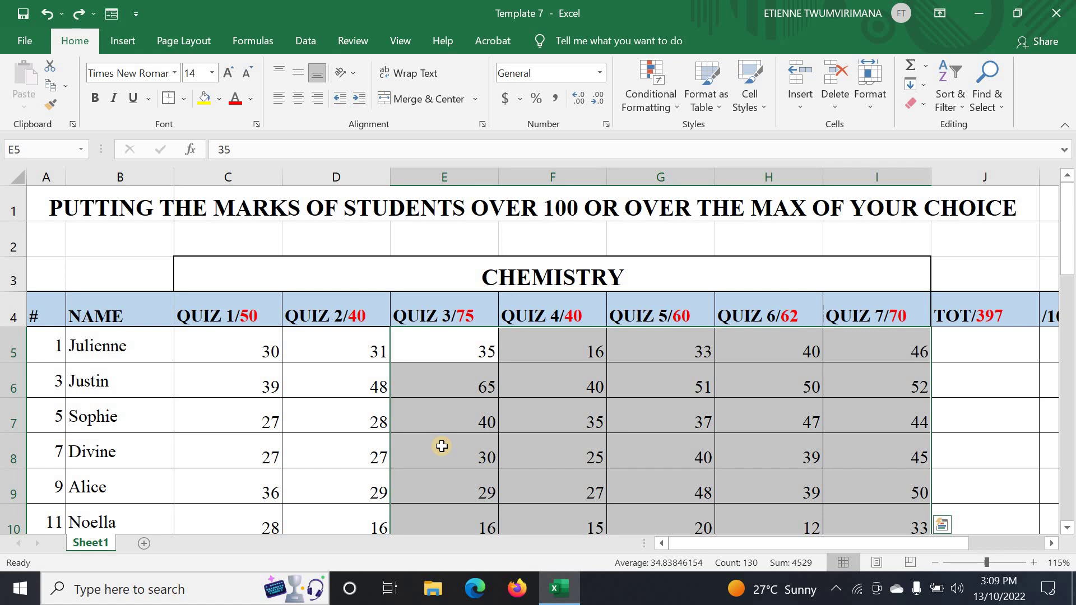
{"action": "left_click", "coordinate": [473, 434]}
{"action": "left_click", "coordinate": [629, 434]}
{"action": "left_click", "coordinate": [769, 524]}
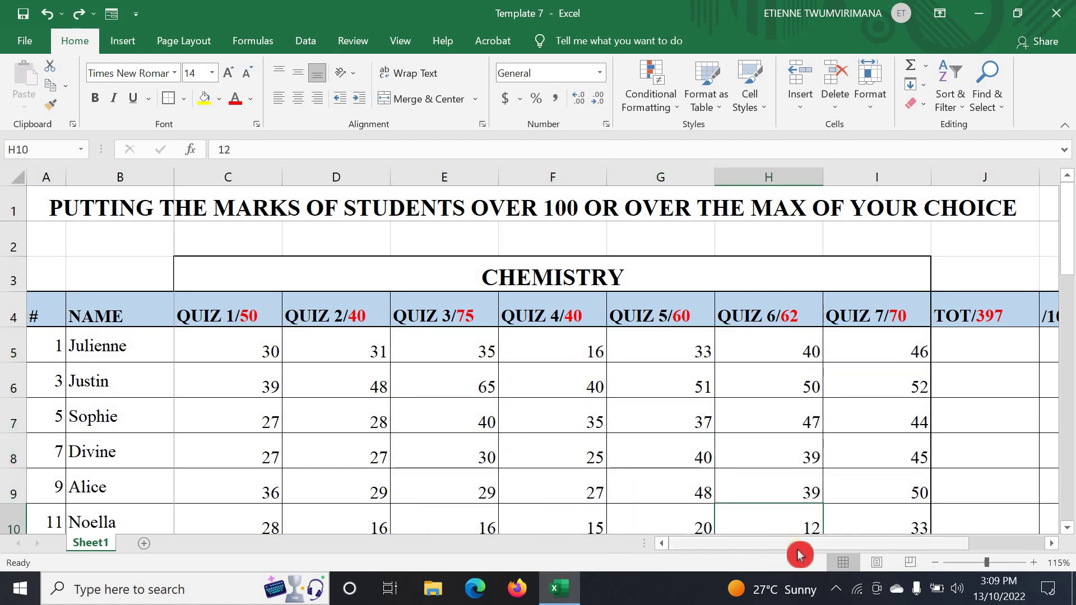
Step: Enter the formula =SUM(E5:I5) in the first student's TOT cell, J5
{"action": "left_click_drag", "start_coordinate": [795, 544], "coordinate": [947, 555]}
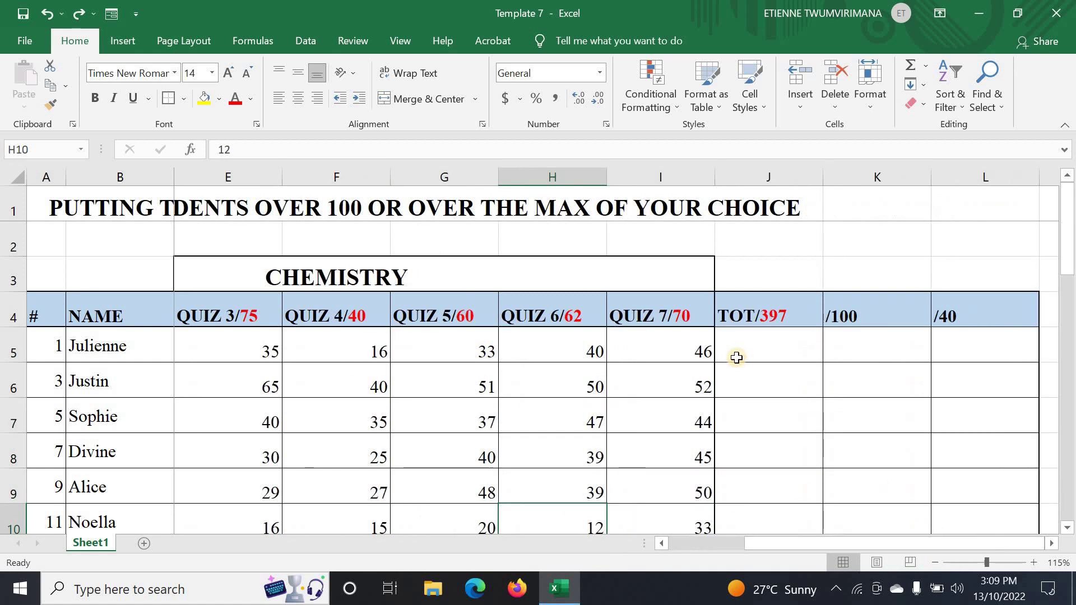
{"action": "left_click", "coordinate": [766, 352]}
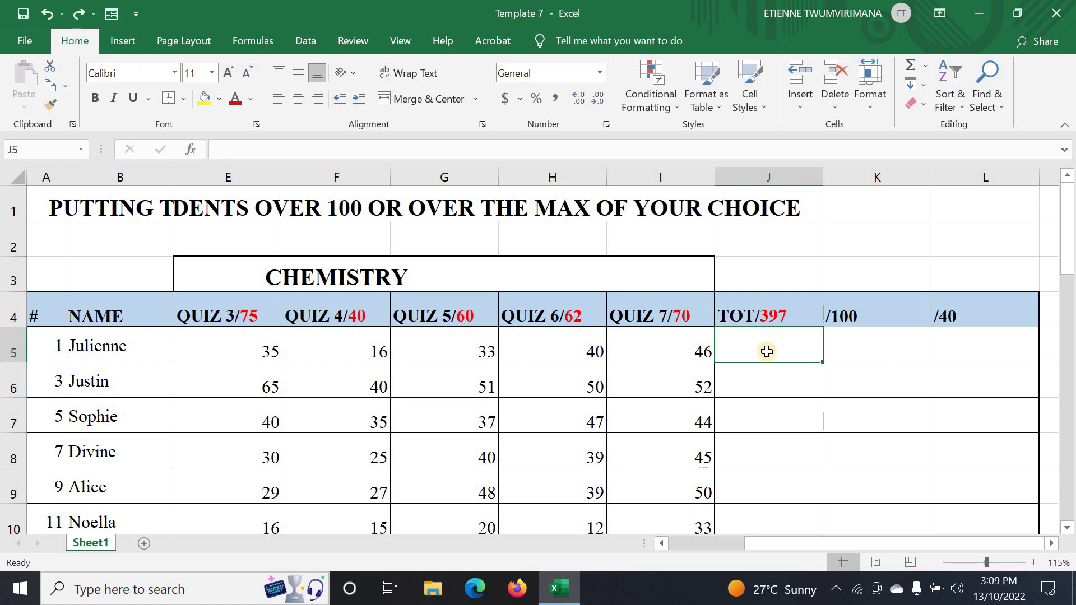
{"action": "type", "text": "="}
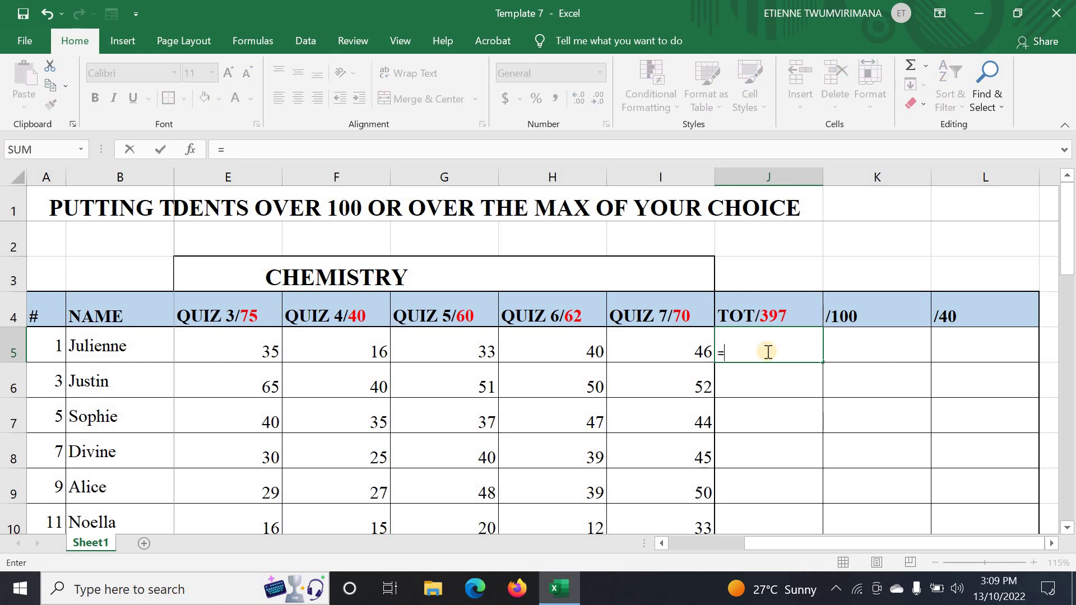
{"action": "type", "text": "SUM"}
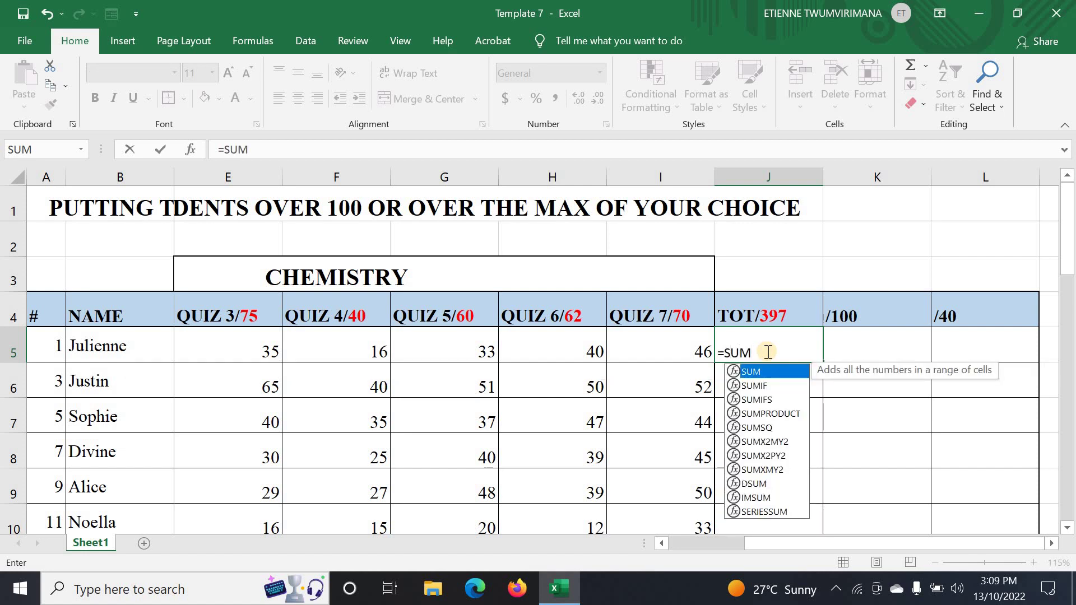
{"action": "type", "text": "("}
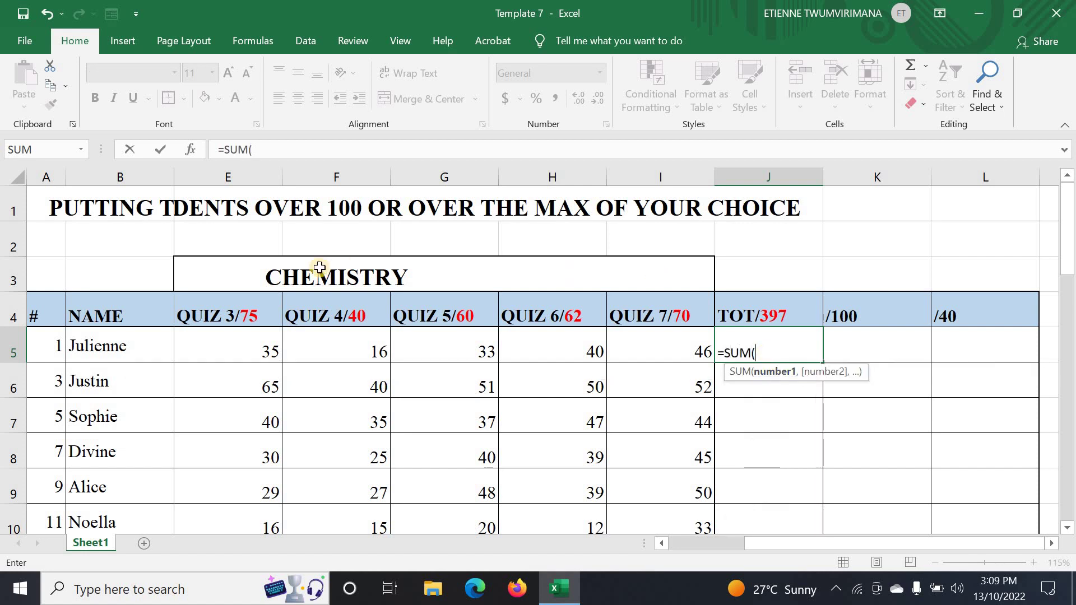
{"action": "left_click_drag", "start_coordinate": [220, 339], "coordinate": [613, 359]}
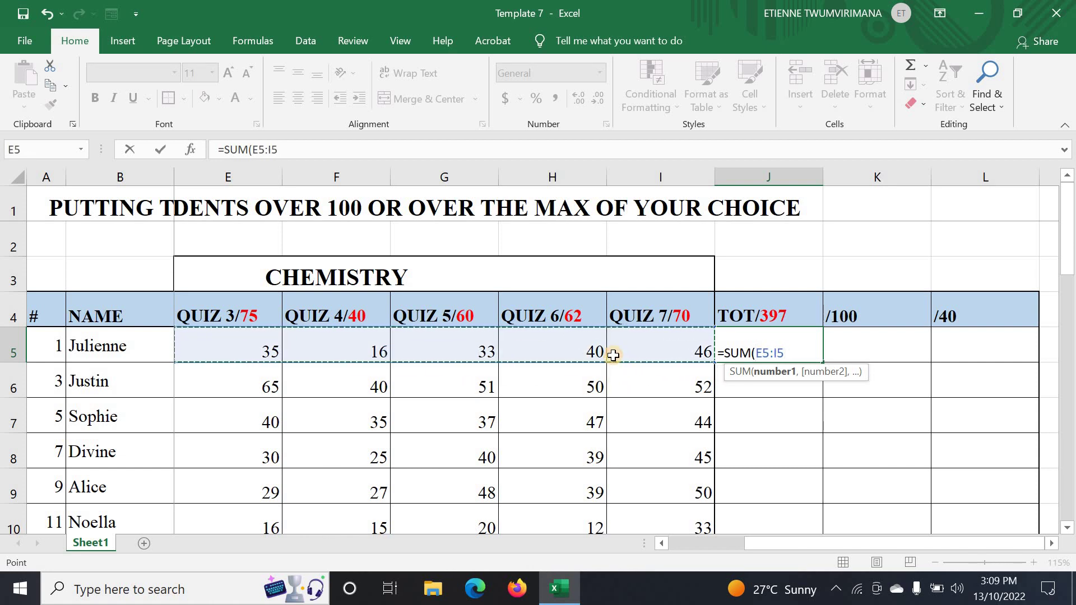
{"action": "type", "text": ")"}
{"action": "key", "text": "Return"}
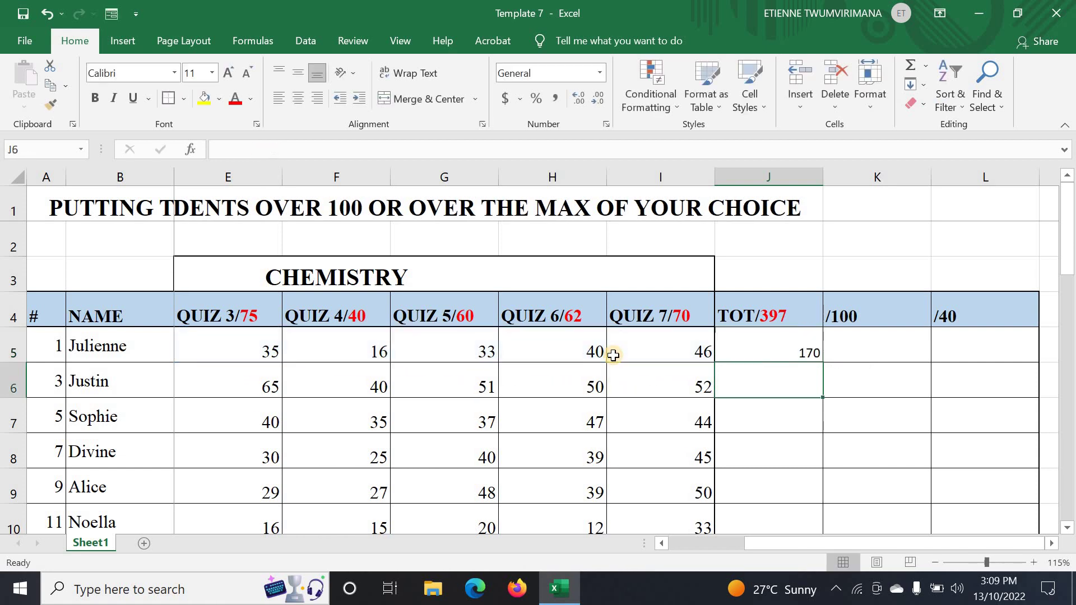
Step: Fill the TOT formula from J5 down to the last student in J30
{"action": "left_click", "coordinate": [763, 351]}
{"action": "left_click", "coordinate": [770, 376]}
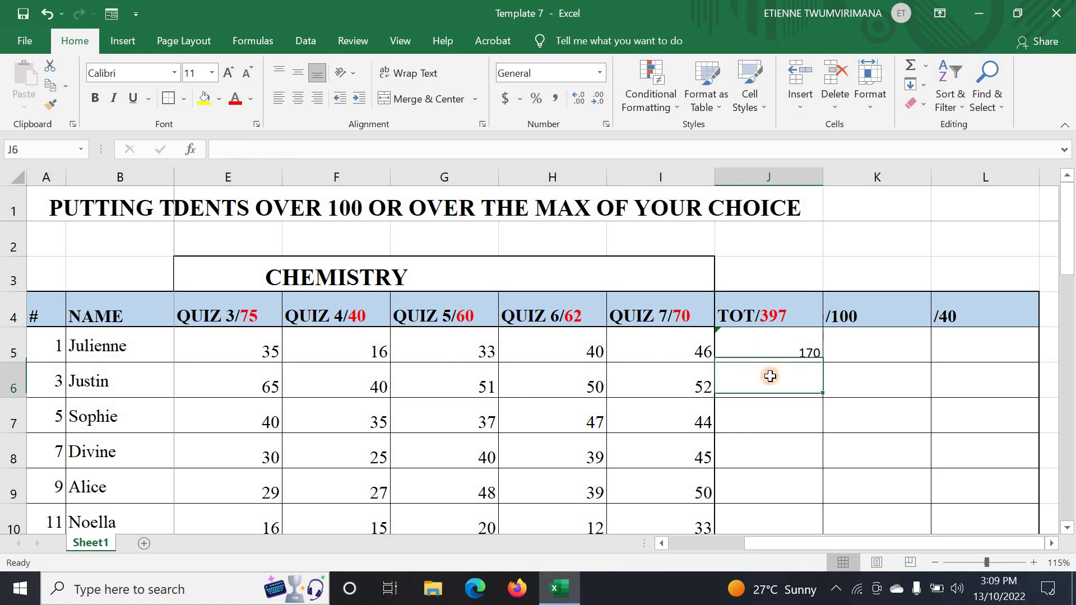
{"action": "left_click", "coordinate": [776, 348]}
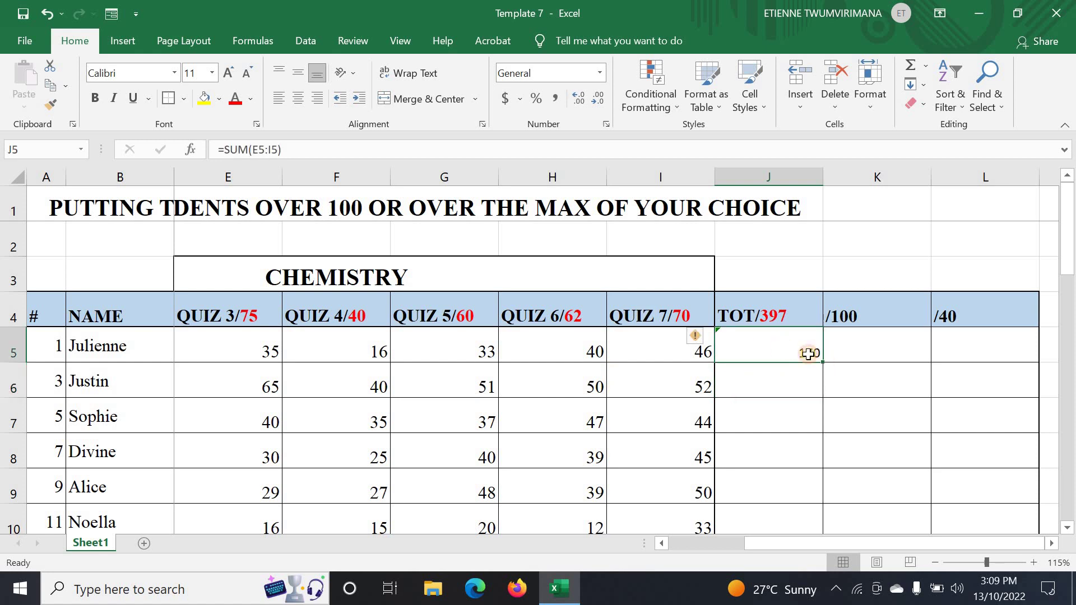
{"action": "left_click_drag", "start_coordinate": [821, 362], "coordinate": [818, 461]}
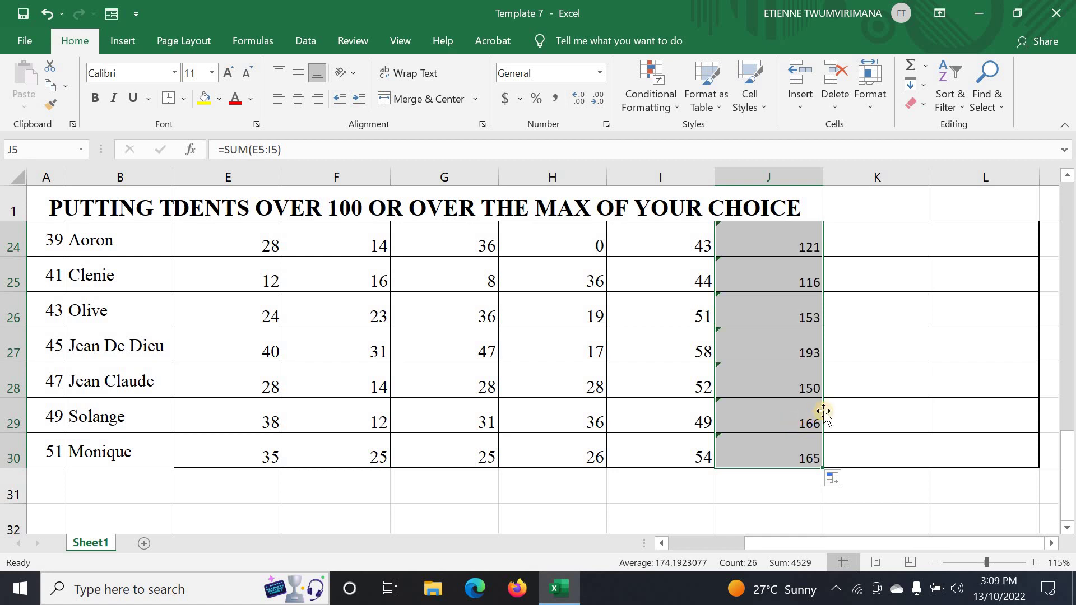
{"action": "scroll", "coordinate": [821, 364], "scroll_direction": "up", "scroll_amount": 5}
{"action": "scroll", "coordinate": [820, 353], "scroll_direction": "up", "scroll_amount": 3}
{"action": "left_click", "coordinate": [780, 440]}
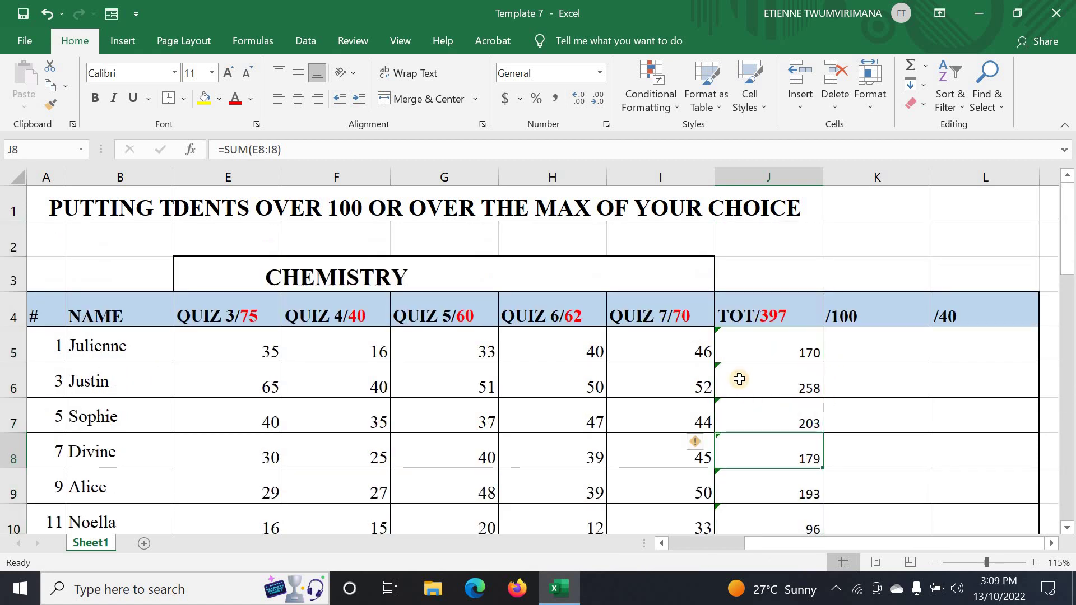
Step: Inspect the copied total formulas in the TOT column, checking the range used in J6 without changing it
{"action": "left_click", "coordinate": [745, 379]}
{"action": "double_click", "coordinate": [745, 378]}
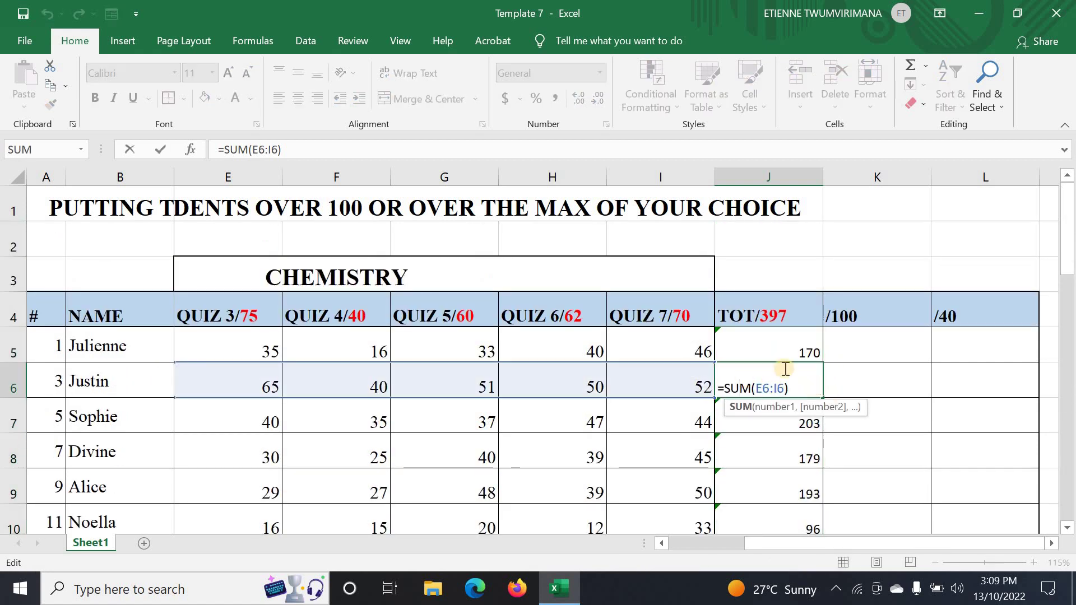
{"action": "key", "text": "Return"}
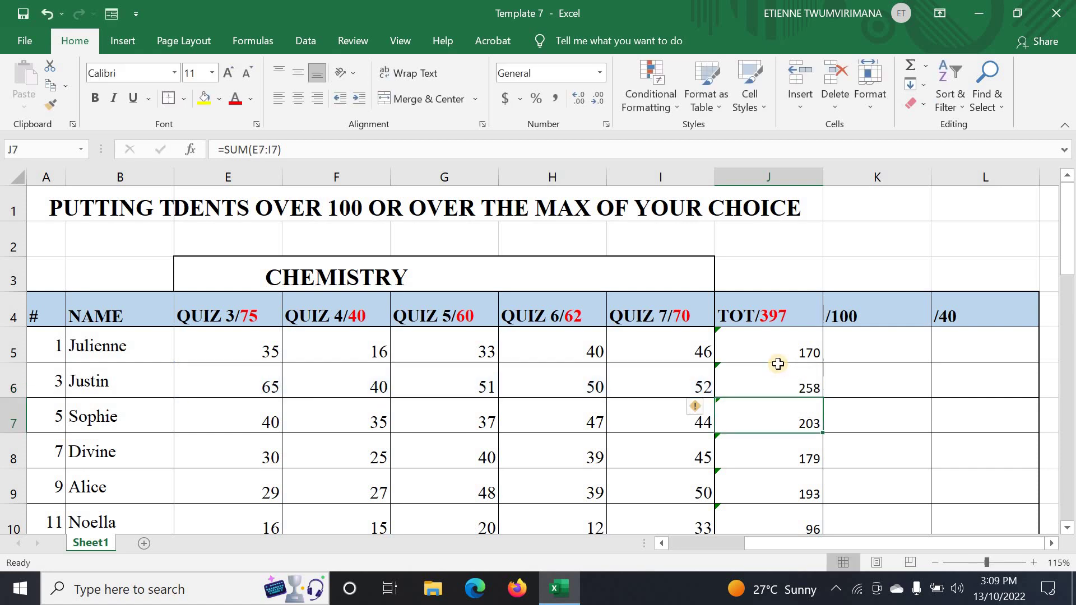
{"action": "left_click", "coordinate": [778, 366]}
{"action": "left_click", "coordinate": [779, 339]}
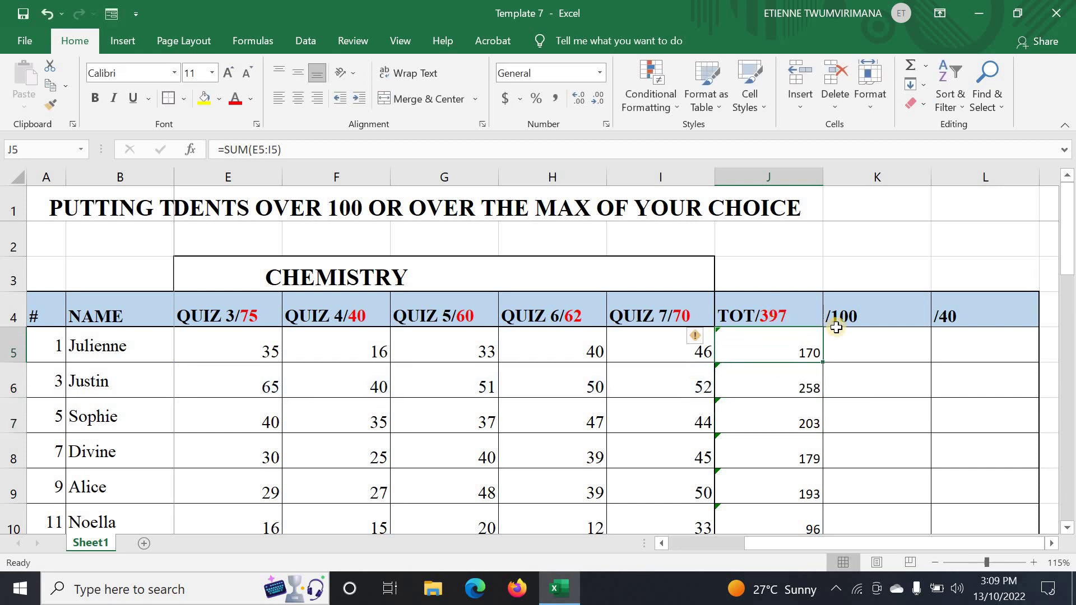
Step: Narrow the TOT column (column J) slightly
{"action": "left_click", "coordinate": [844, 382]}
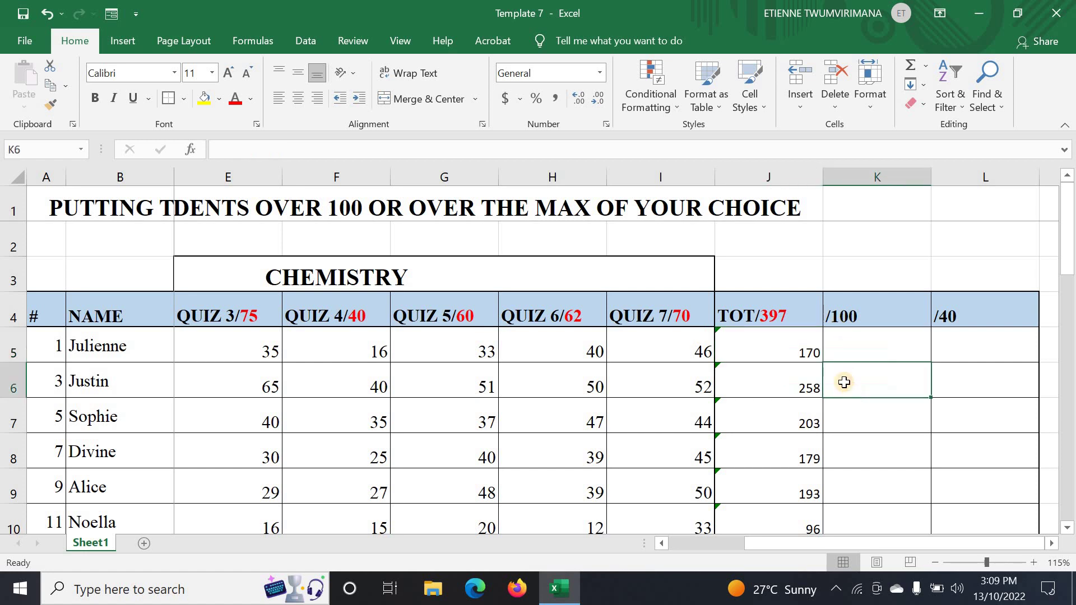
{"action": "left_click", "coordinate": [845, 342]}
{"action": "left_click_drag", "start_coordinate": [825, 180], "coordinate": [803, 188]}
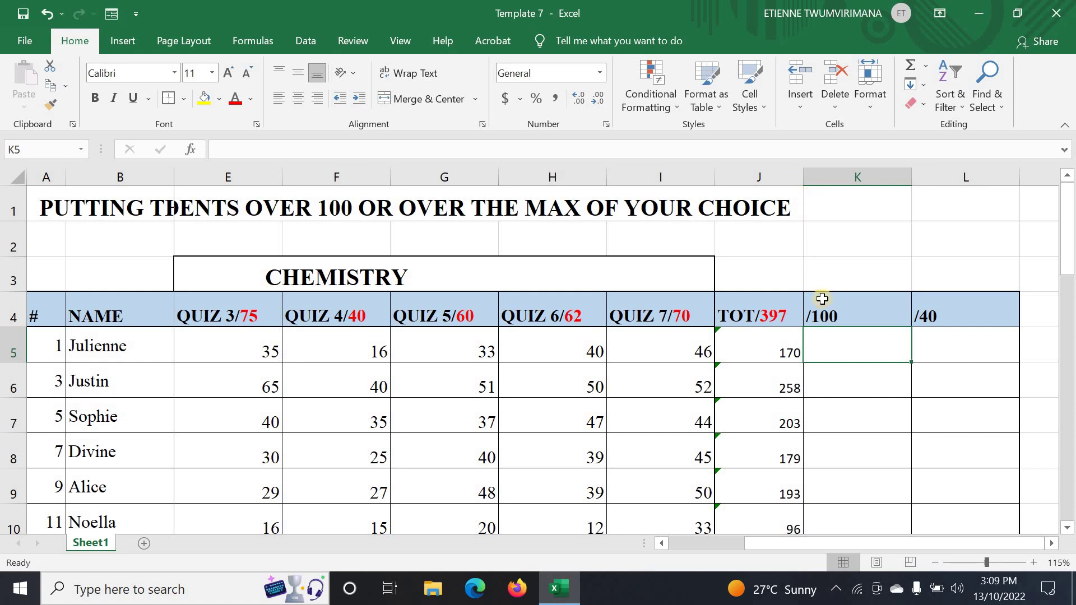
{"action": "left_click", "coordinate": [752, 343]}
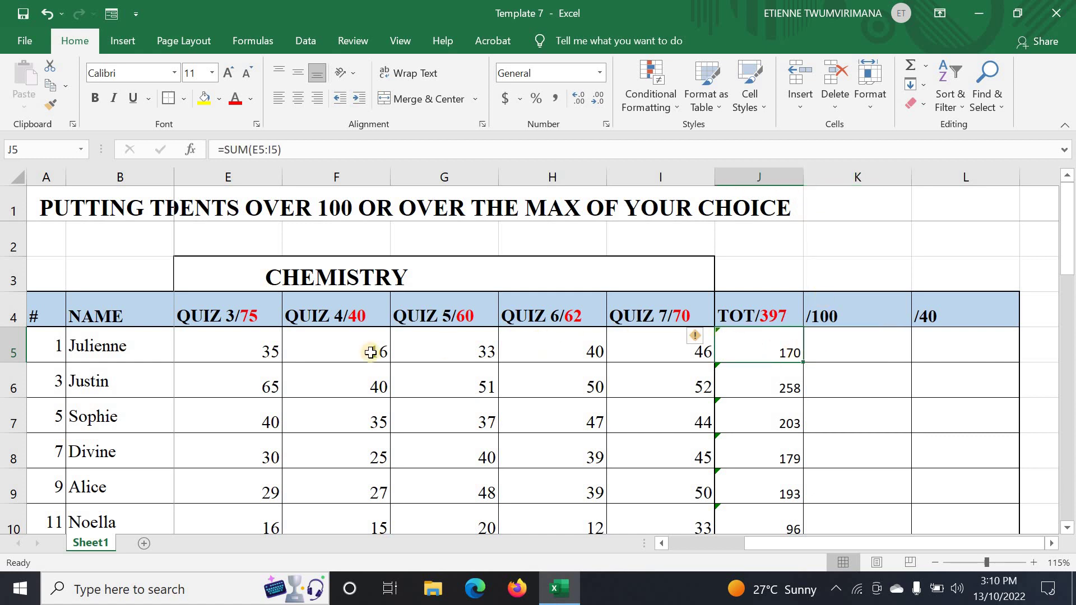
Step: Enter the formula =J5*100/397 in K5 to convert the first student's total to a score over 100
{"action": "left_click", "coordinate": [834, 346]}
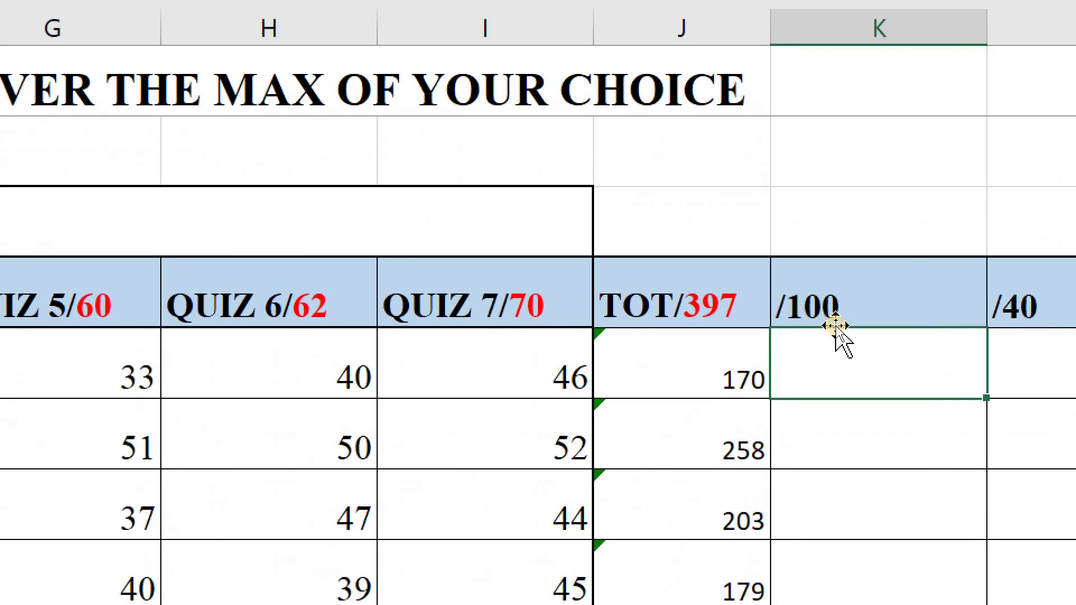
{"action": "double_click", "coordinate": [842, 339]}
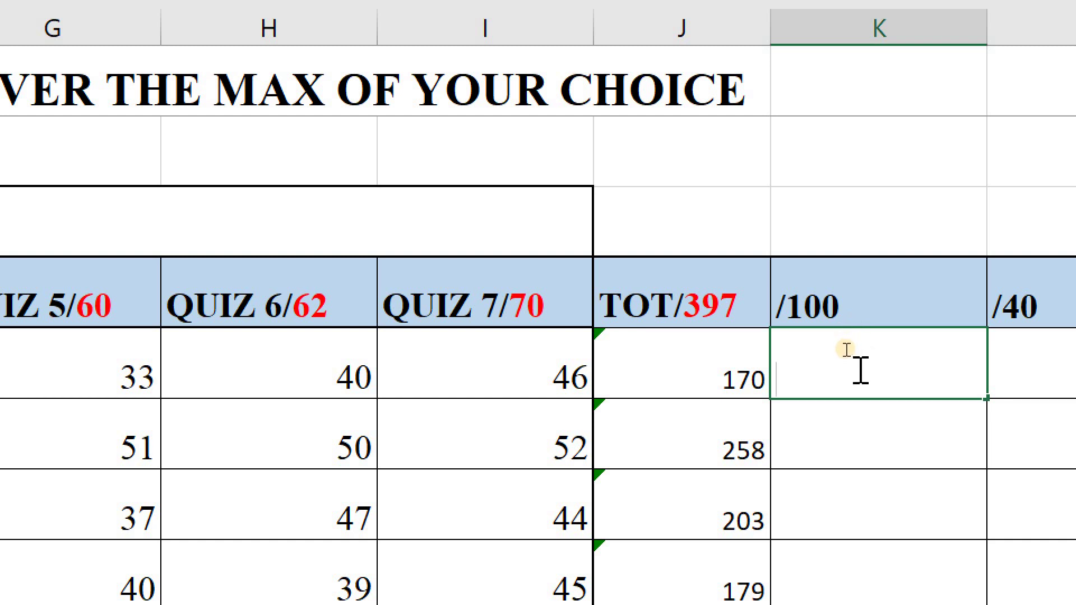
{"action": "left_click", "coordinate": [732, 377]}
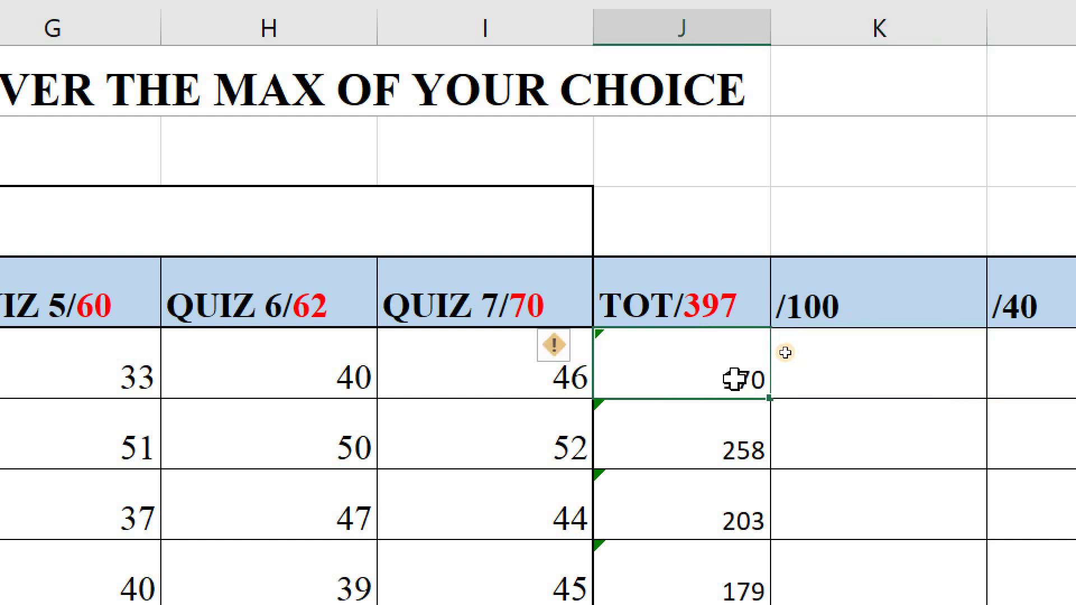
{"action": "left_click", "coordinate": [933, 374]}
{"action": "type", "text": "="}
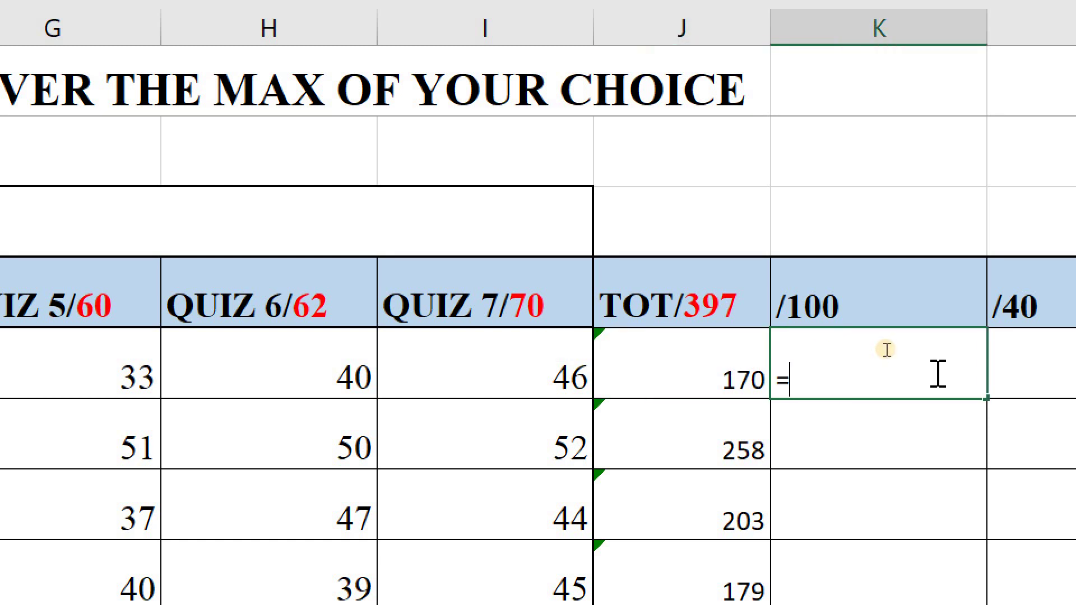
{"action": "left_click", "coordinate": [728, 374]}
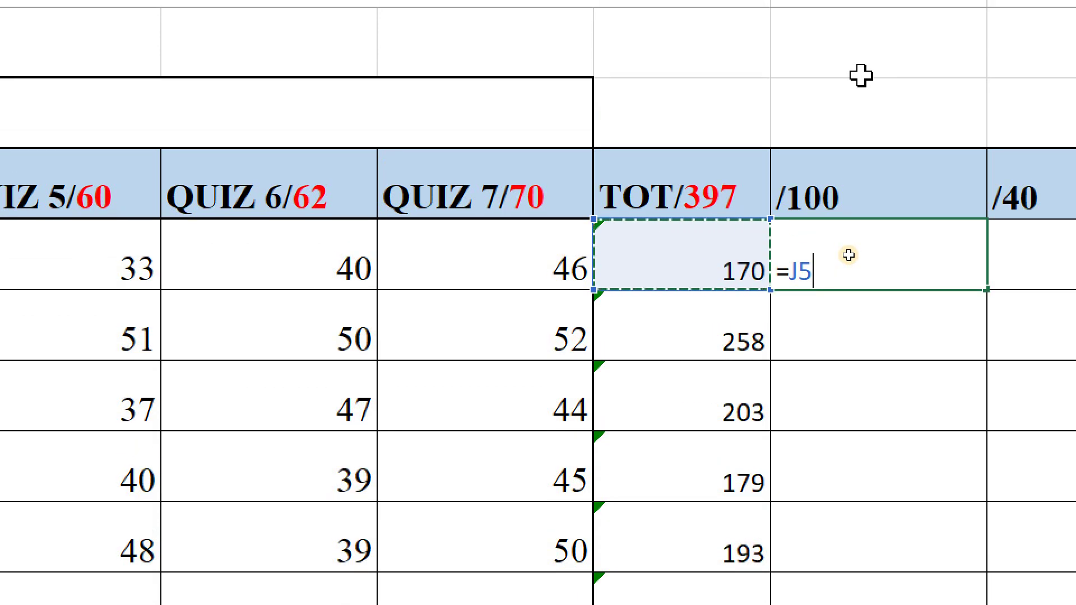
{"action": "type", "text": "*"}
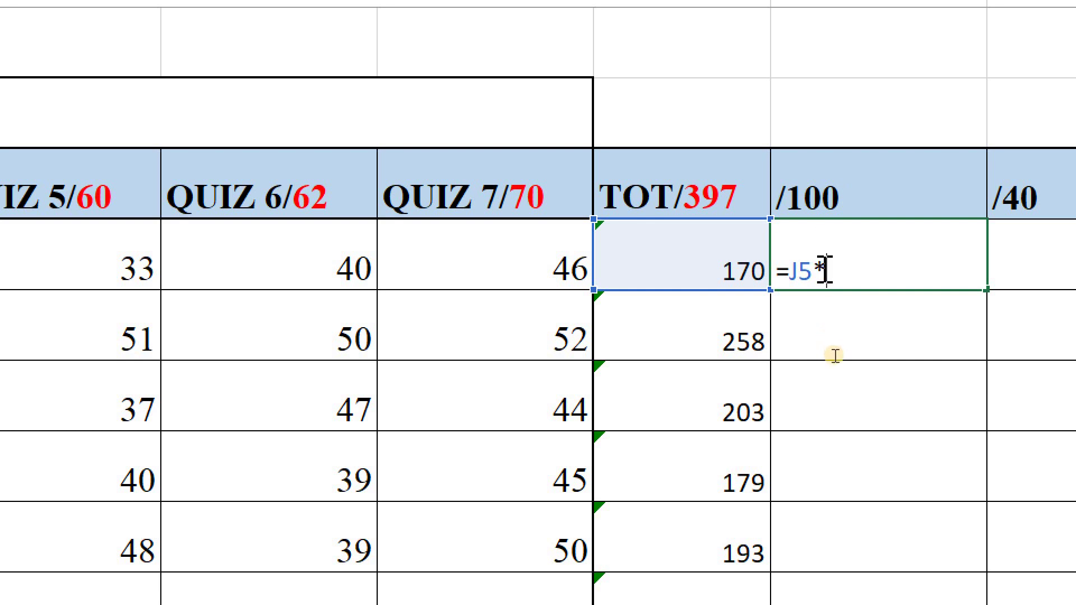
{"action": "type", "text": "100/"}
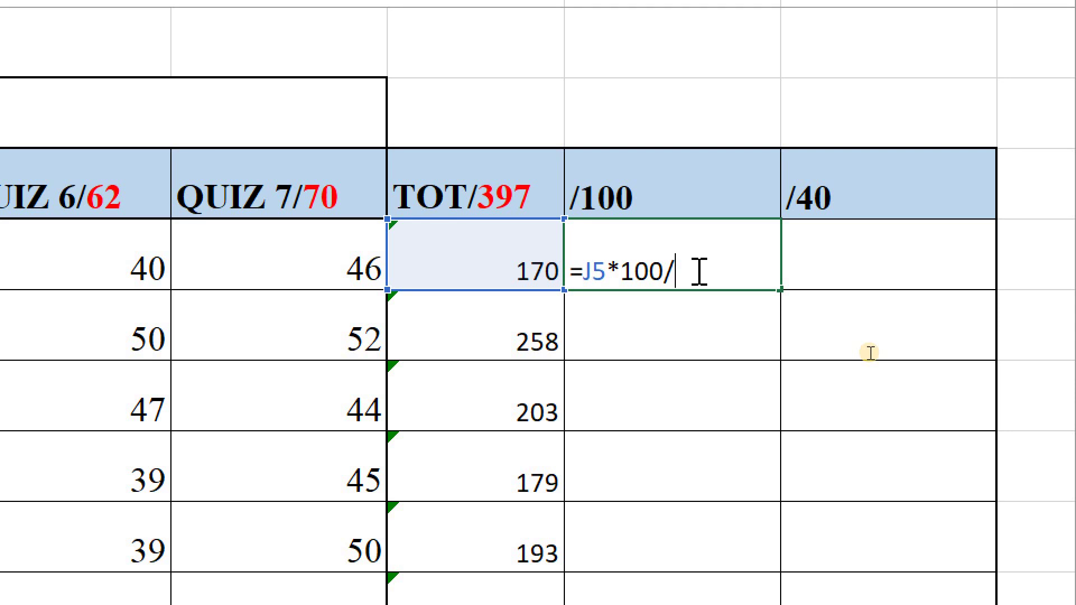
{"action": "type", "text": "397"}
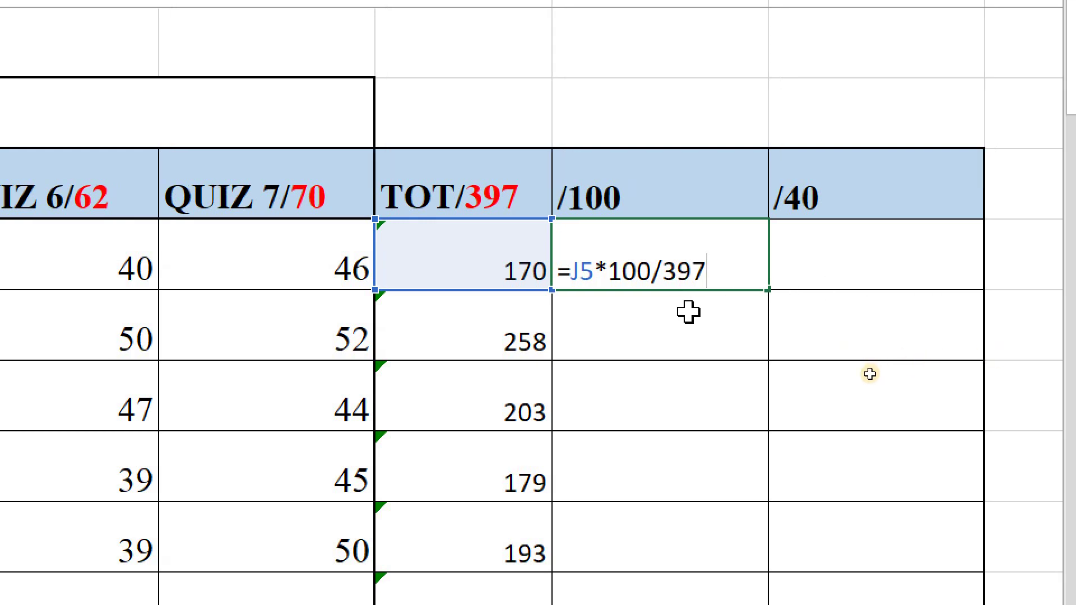
{"action": "key", "text": "Return"}
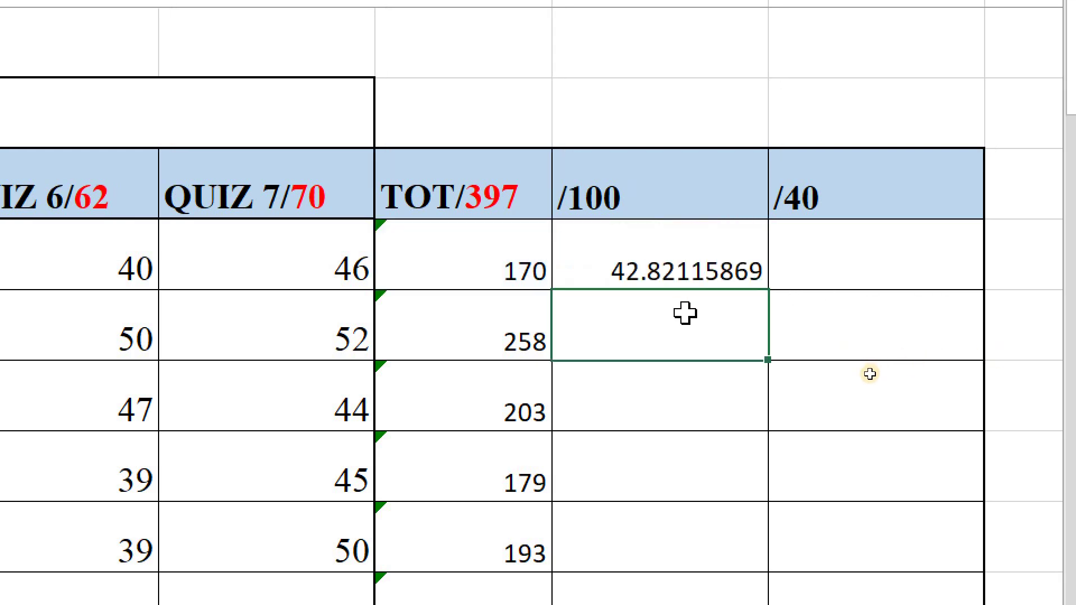
Step: Inspect the over-100 conversion formula in K5 without changing it
{"action": "left_click", "coordinate": [619, 257]}
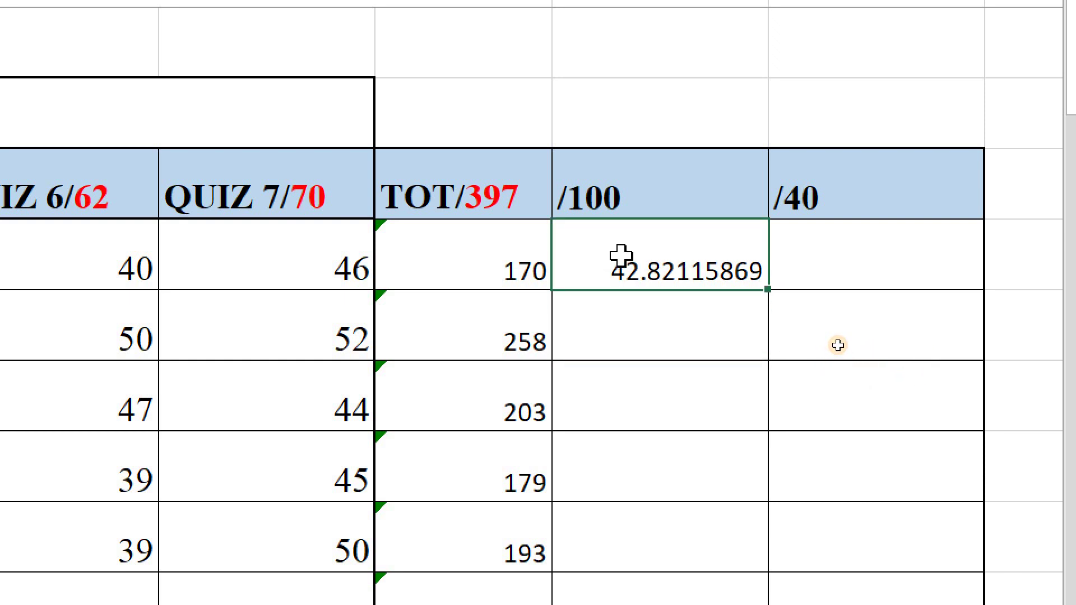
{"action": "double_click", "coordinate": [621, 255]}
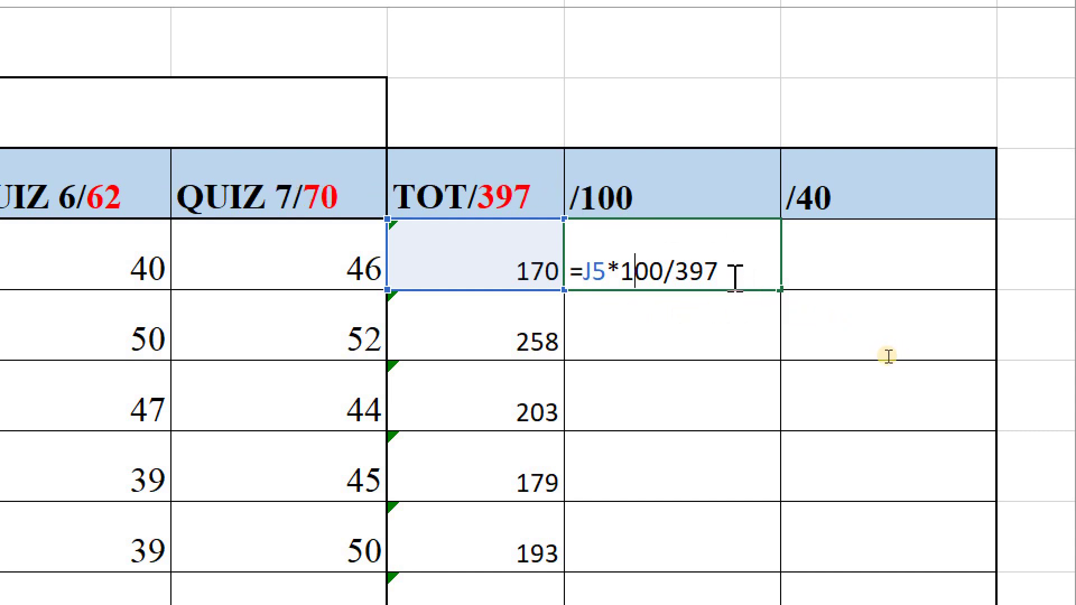
{"action": "key", "text": "Return"}
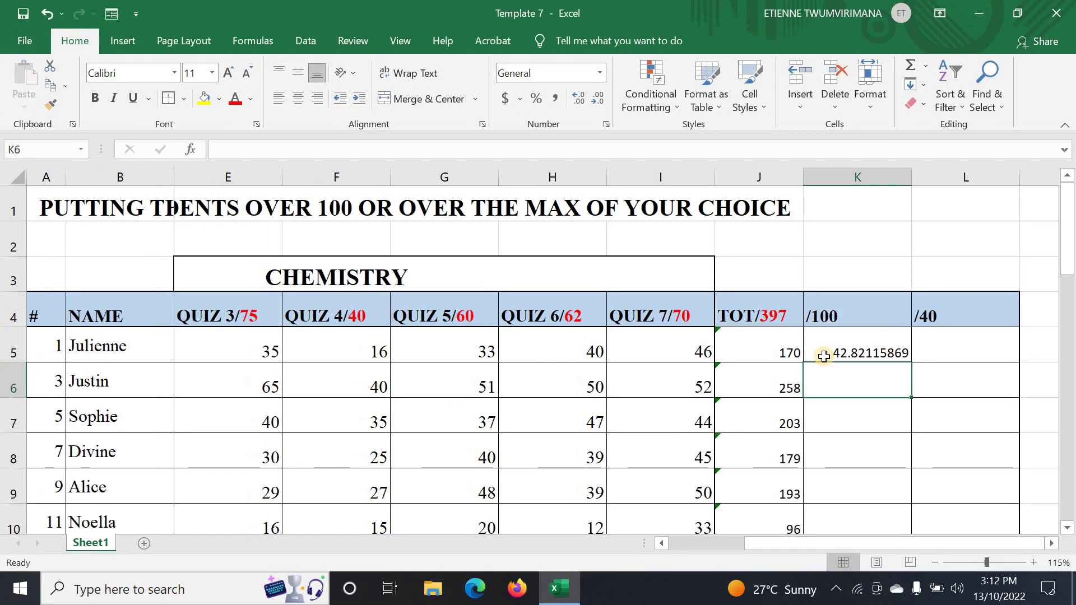
Step: Fill the /100 formula from K5 down to the last student in K30 and check the copied results
{"action": "left_click", "coordinate": [867, 340]}
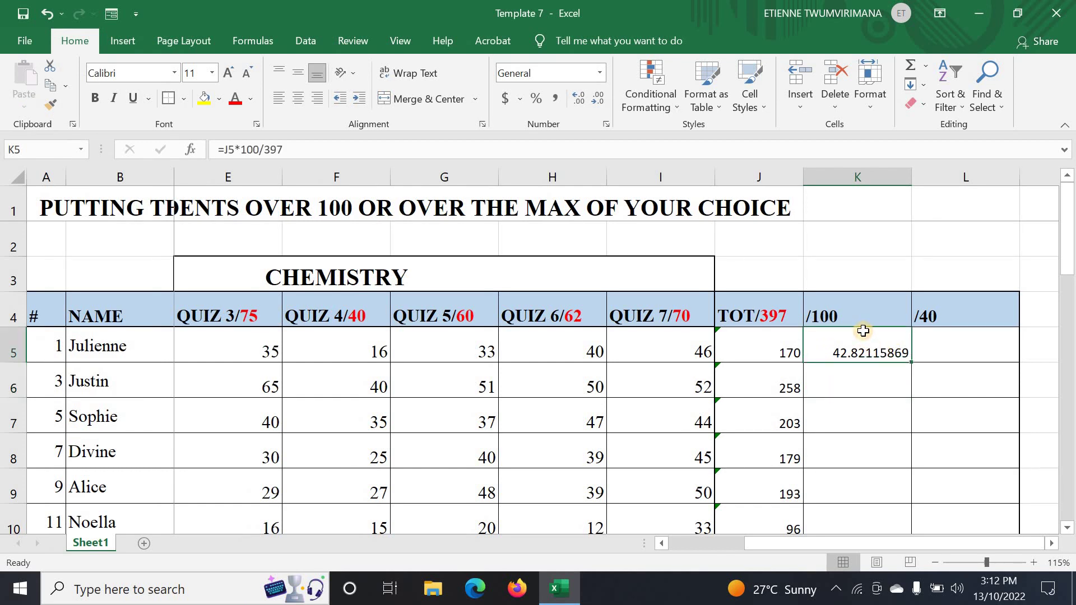
{"action": "left_click", "coordinate": [864, 166]}
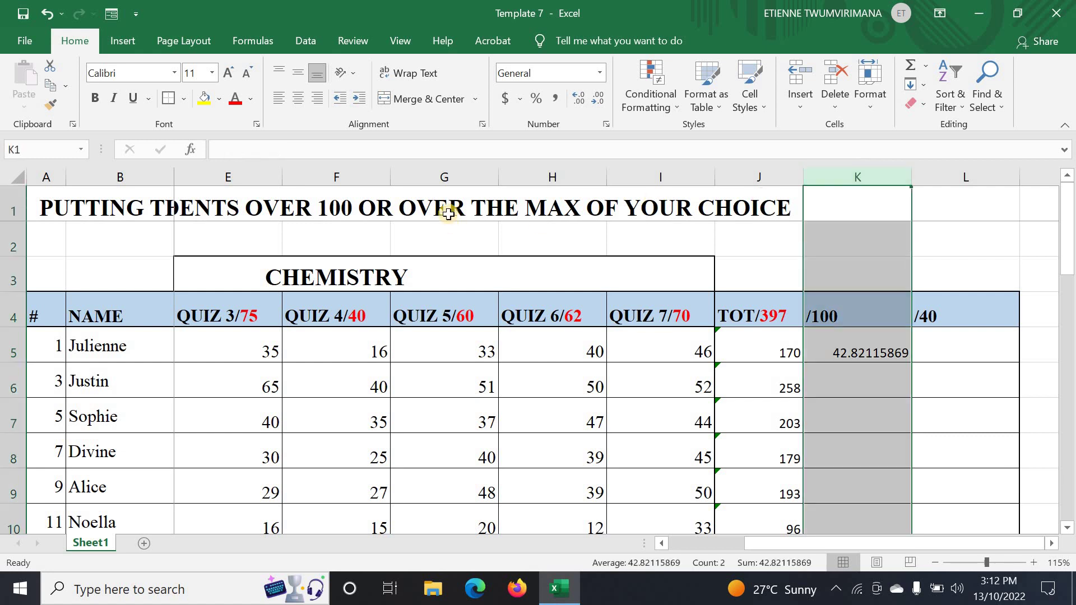
{"action": "left_click", "coordinate": [600, 107]}
{"action": "left_click", "coordinate": [851, 342]}
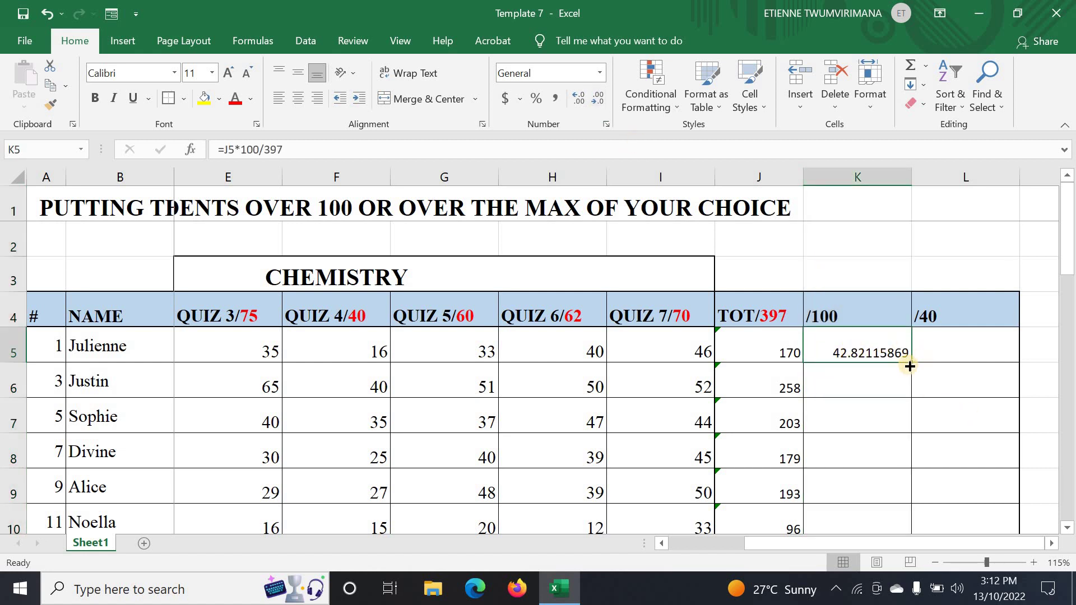
{"action": "double_click", "coordinate": [912, 361]}
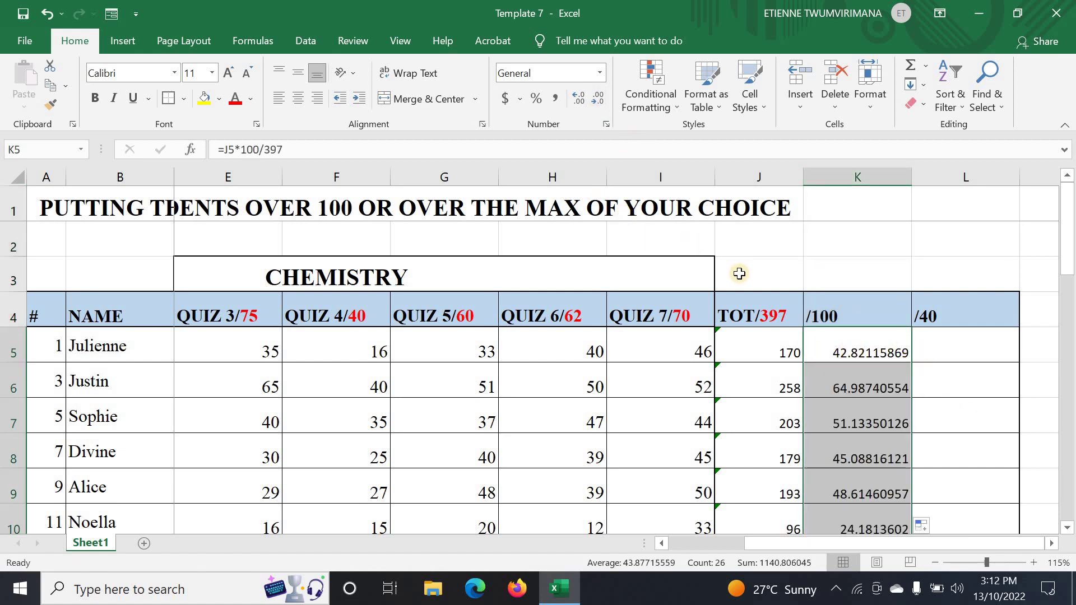
{"action": "scroll", "coordinate": [842, 392], "scroll_direction": "down", "scroll_amount": 8}
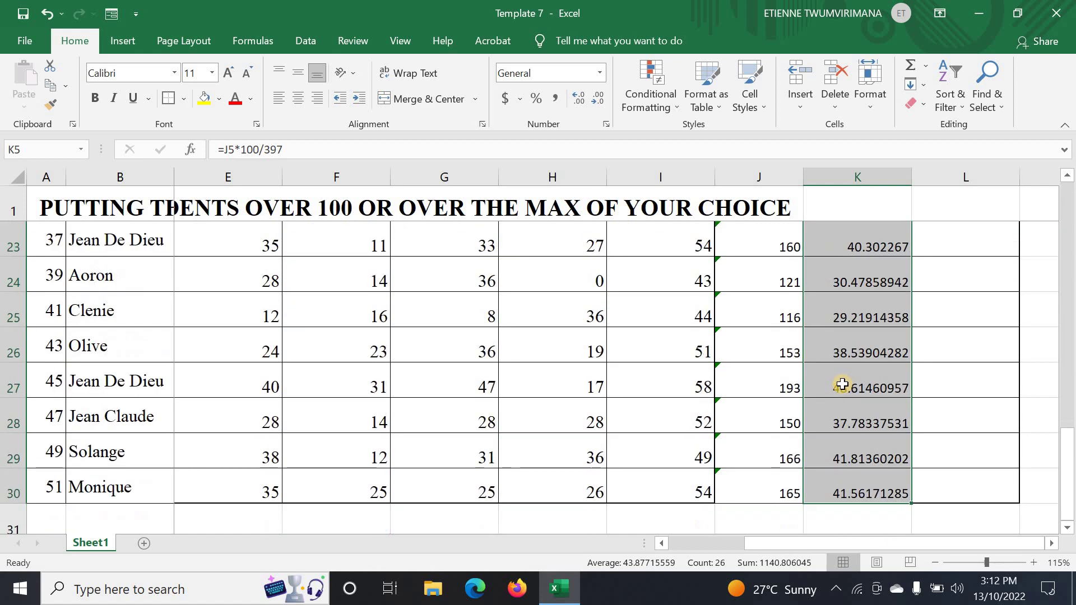
{"action": "scroll", "coordinate": [840, 381], "scroll_direction": "up", "scroll_amount": 8}
{"action": "scroll", "coordinate": [841, 381], "scroll_direction": "down", "scroll_amount": 3}
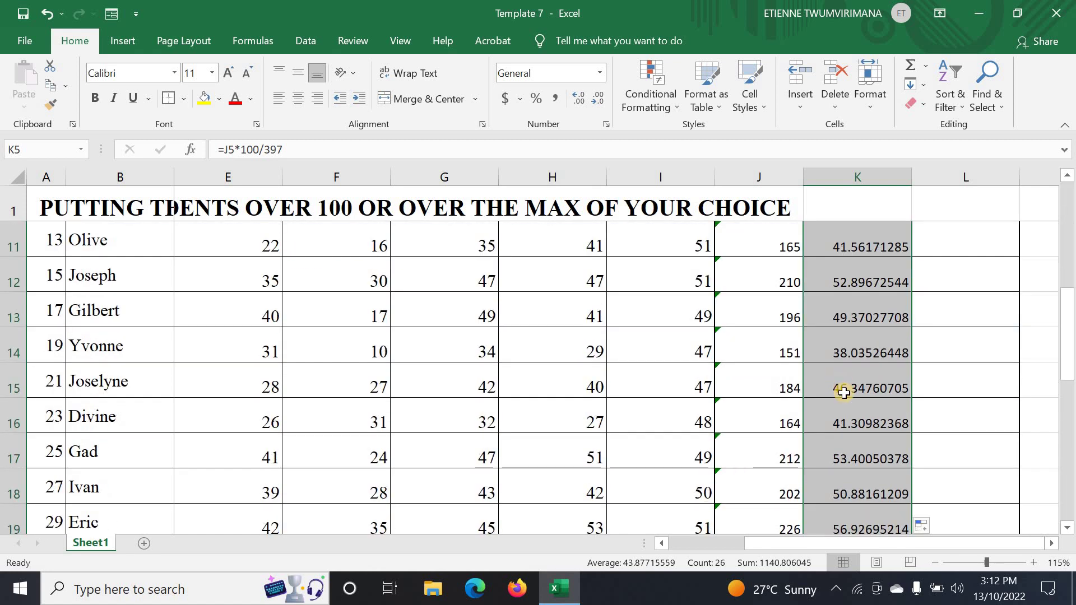
{"action": "scroll", "coordinate": [843, 382], "scroll_direction": "up", "scroll_amount": 3}
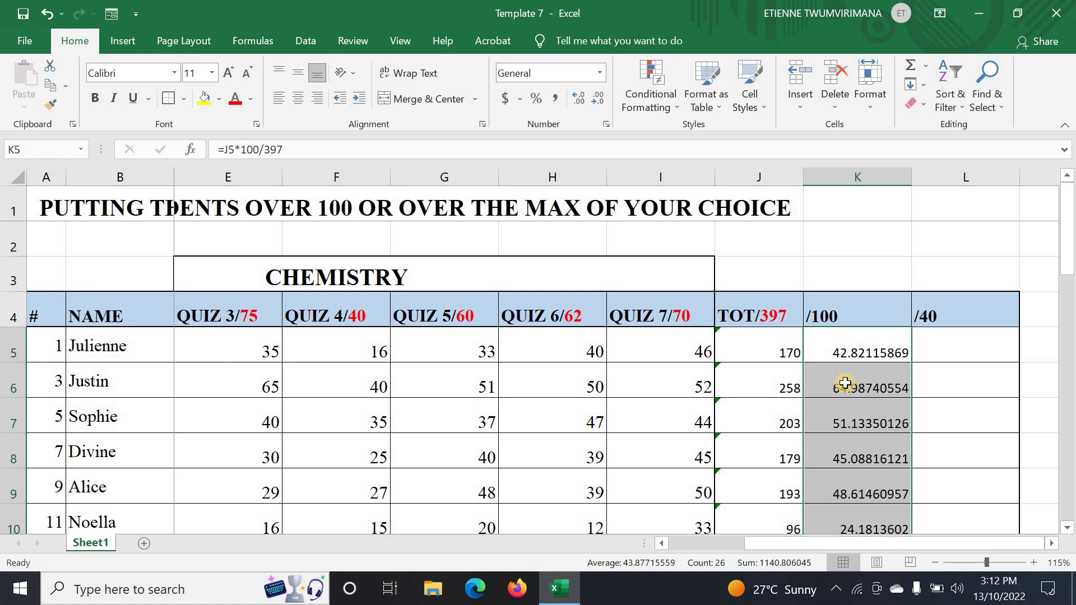
Step: Reduce the /100 scores in K5:K30 to zero decimal places and center them in their cells
{"action": "left_click", "coordinate": [821, 379]}
{"action": "left_click", "coordinate": [832, 343]}
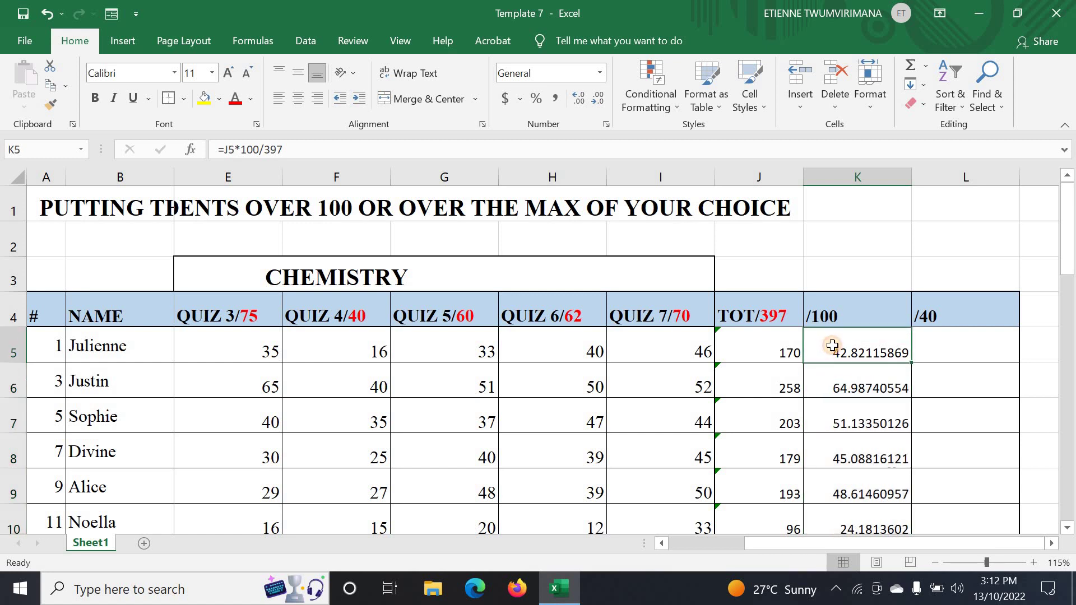
{"action": "left_click_drag", "start_coordinate": [835, 341], "coordinate": [876, 449]}
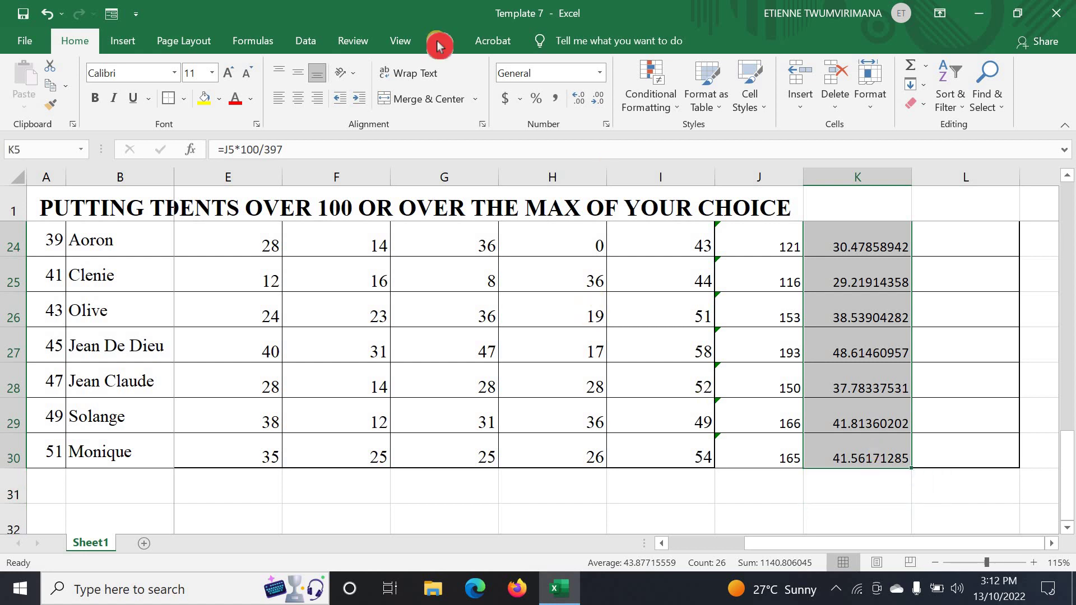
{"action": "left_click", "coordinate": [601, 105]}
{"action": "left_click", "coordinate": [601, 104]}
{"action": "left_click", "coordinate": [601, 105]}
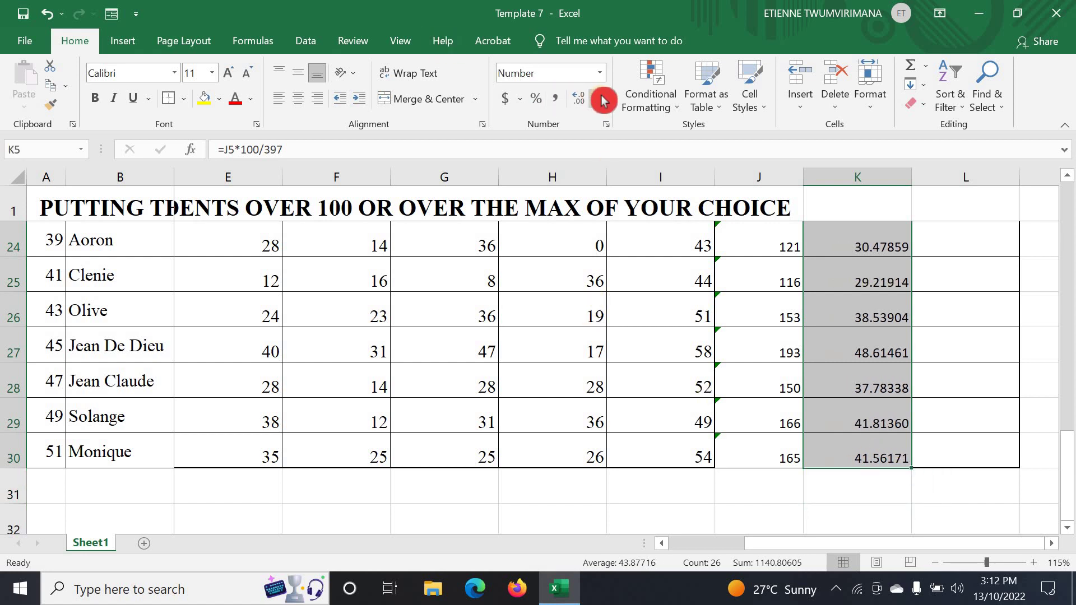
{"action": "left_click", "coordinate": [603, 101]}
{"action": "left_click", "coordinate": [602, 102]}
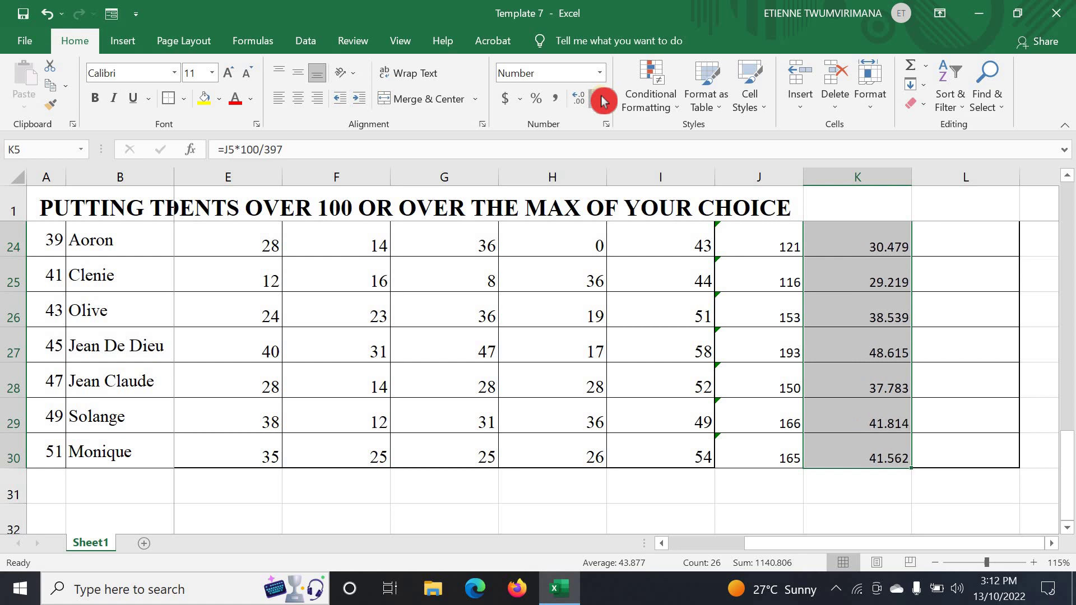
{"action": "left_click", "coordinate": [601, 102]}
{"action": "left_click", "coordinate": [601, 102]}
{"action": "left_click", "coordinate": [601, 101]}
{"action": "scroll", "coordinate": [835, 347], "scroll_direction": "up", "scroll_amount": 4}
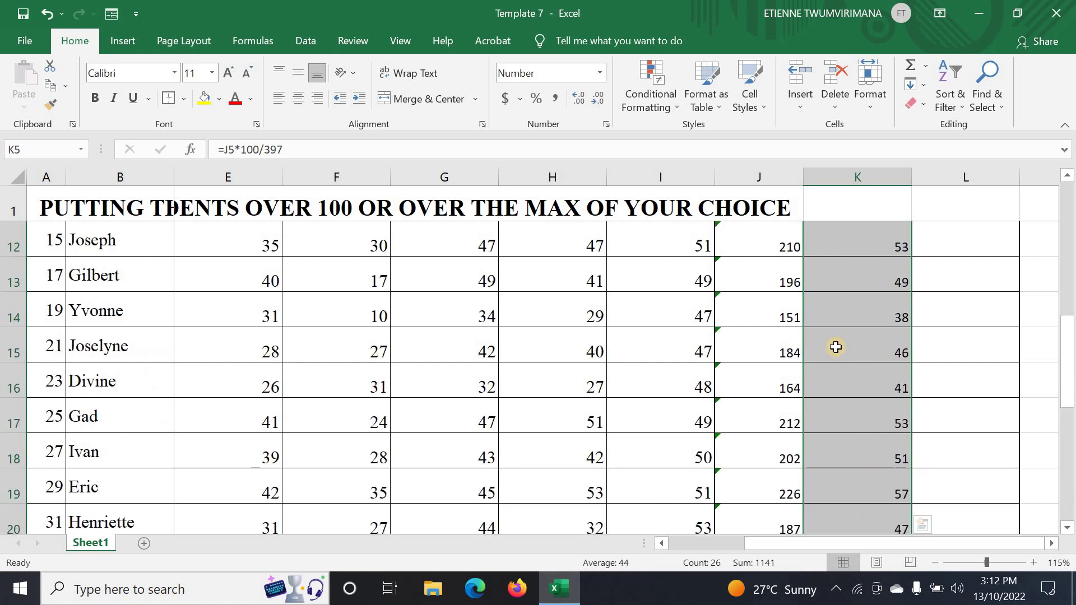
{"action": "scroll", "coordinate": [835, 347], "scroll_direction": "up", "scroll_amount": 3}
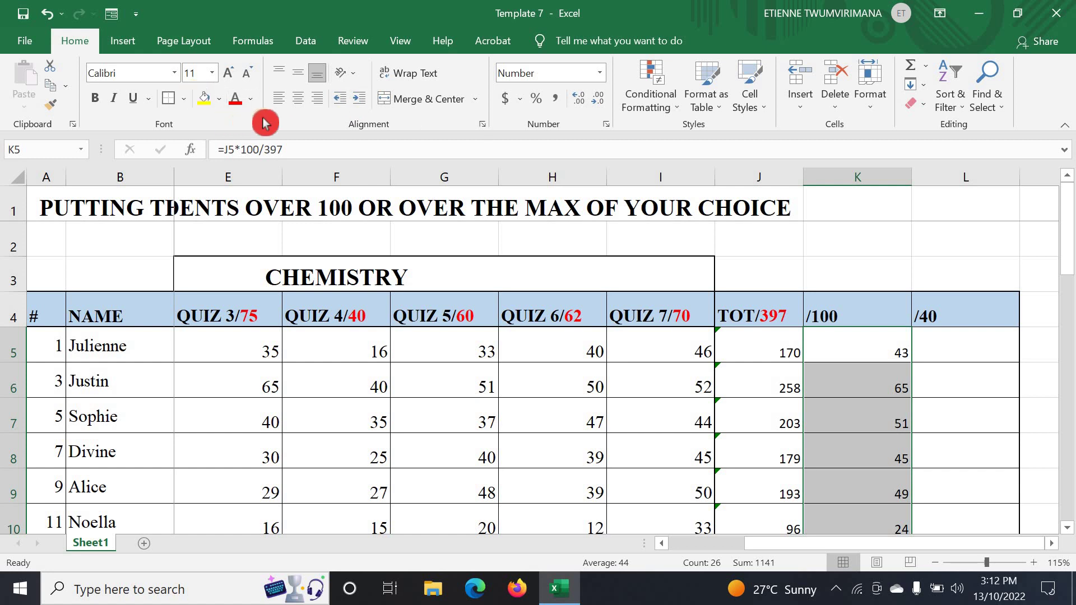
{"action": "left_click", "coordinate": [298, 99]}
{"action": "left_click", "coordinate": [894, 414]}
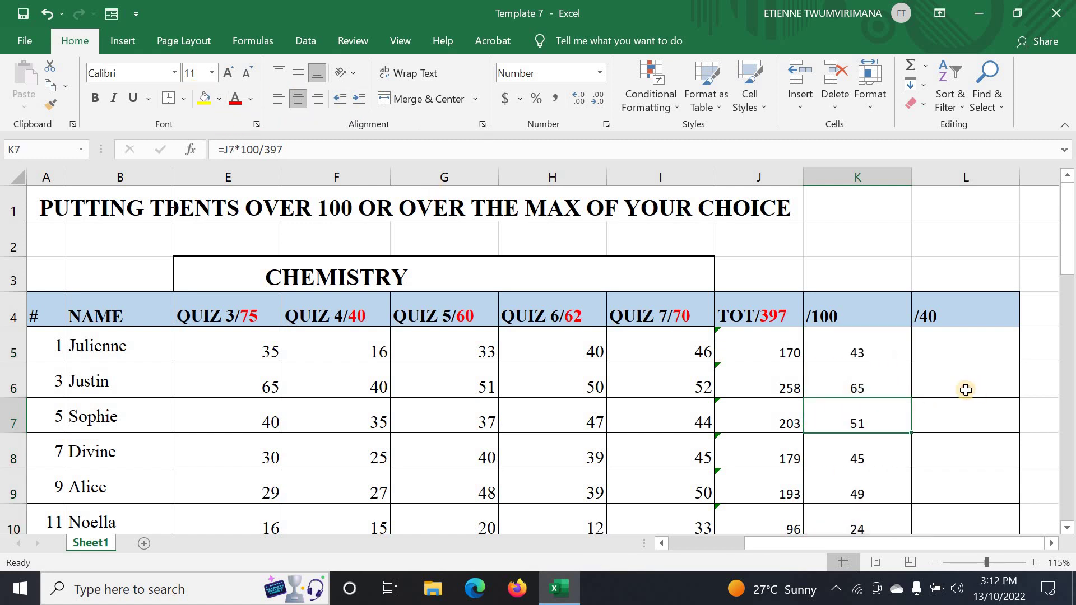
Step: Enter the formula =J5*40/397 in L5 to convert the first student's total to a score over 40
{"action": "left_click", "coordinate": [965, 390]}
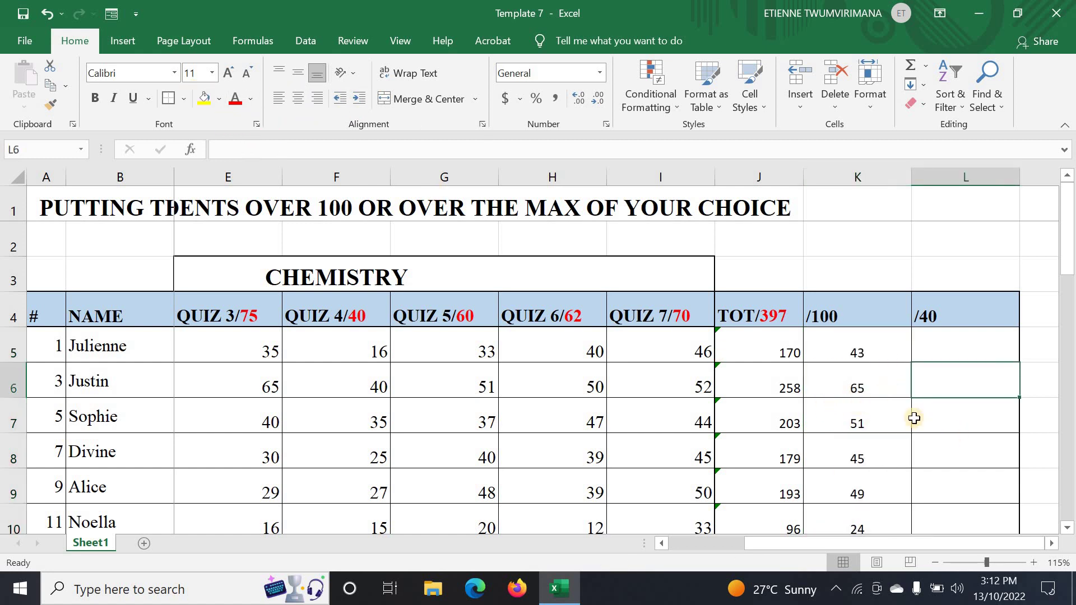
{"action": "scroll", "coordinate": [896, 419], "scroll_direction": "down", "scroll_amount": 2}
{"action": "scroll", "coordinate": [879, 418], "scroll_direction": "up", "scroll_amount": 3}
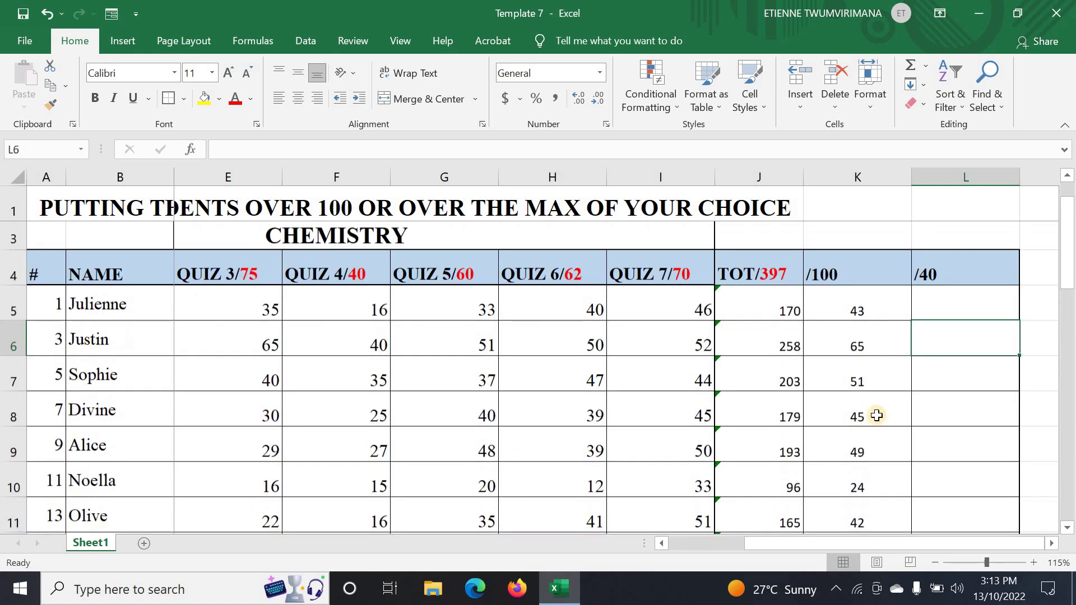
{"action": "scroll", "coordinate": [877, 416], "scroll_direction": "down", "scroll_amount": 9}
{"action": "scroll", "coordinate": [876, 415], "scroll_direction": "down", "scroll_amount": 2}
{"action": "scroll", "coordinate": [876, 415], "scroll_direction": "up", "scroll_amount": 11}
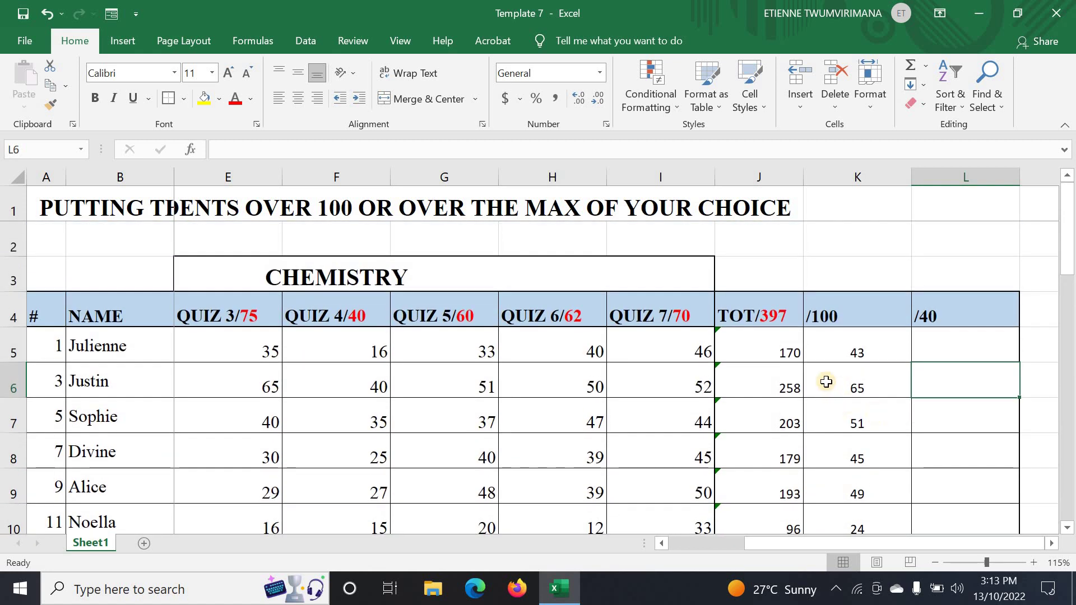
{"action": "left_click", "coordinate": [942, 346]}
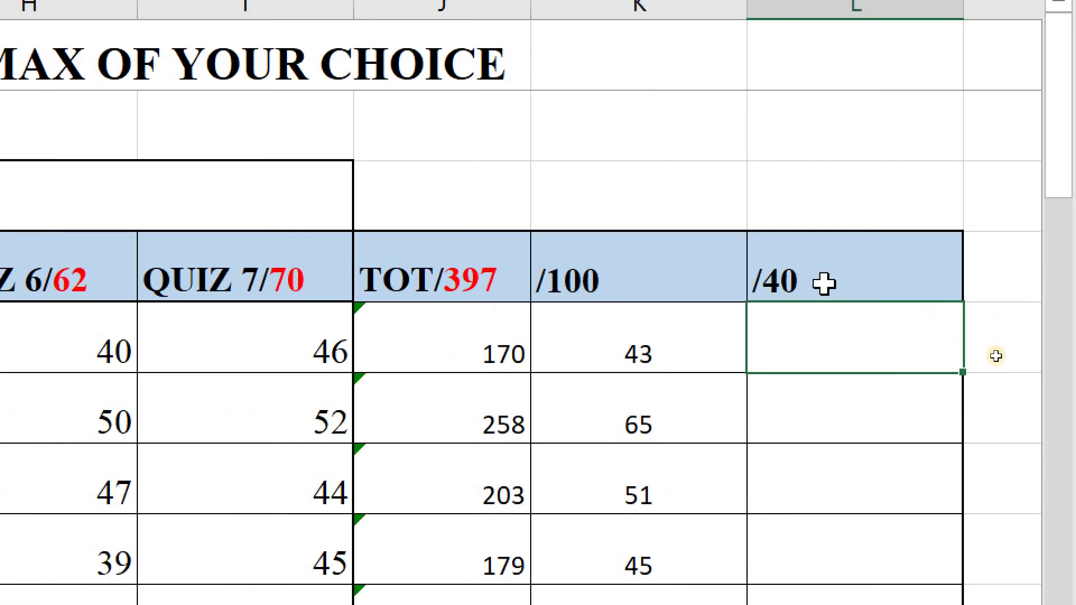
{"action": "double_click", "coordinate": [812, 335]}
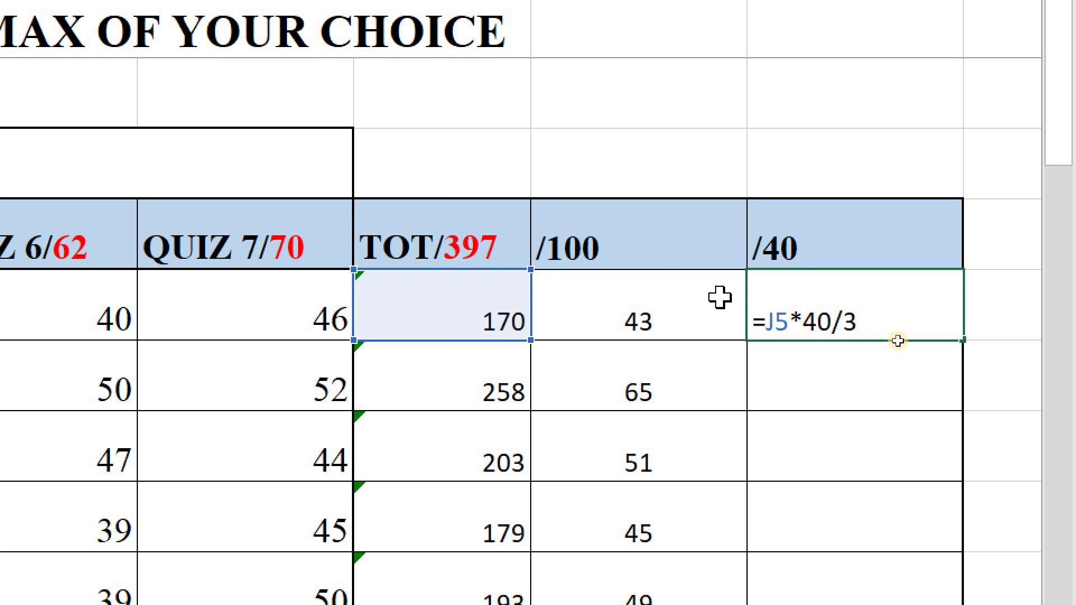
{"action": "key", "text": "Return"}
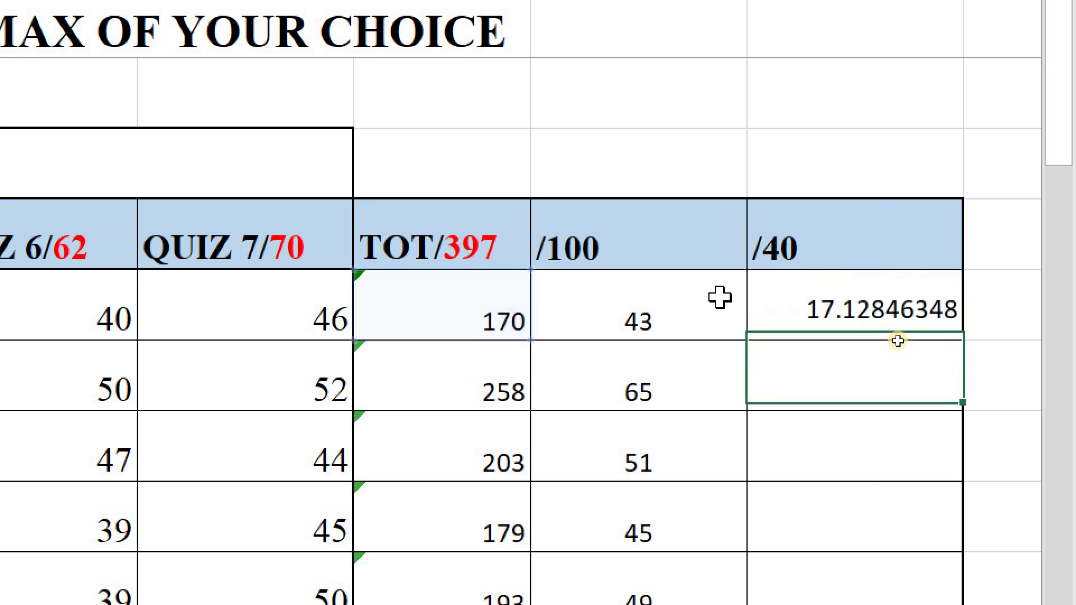
Step: Fill the /40 formula from L5 down to the last student's row
{"action": "left_click", "coordinate": [815, 335]}
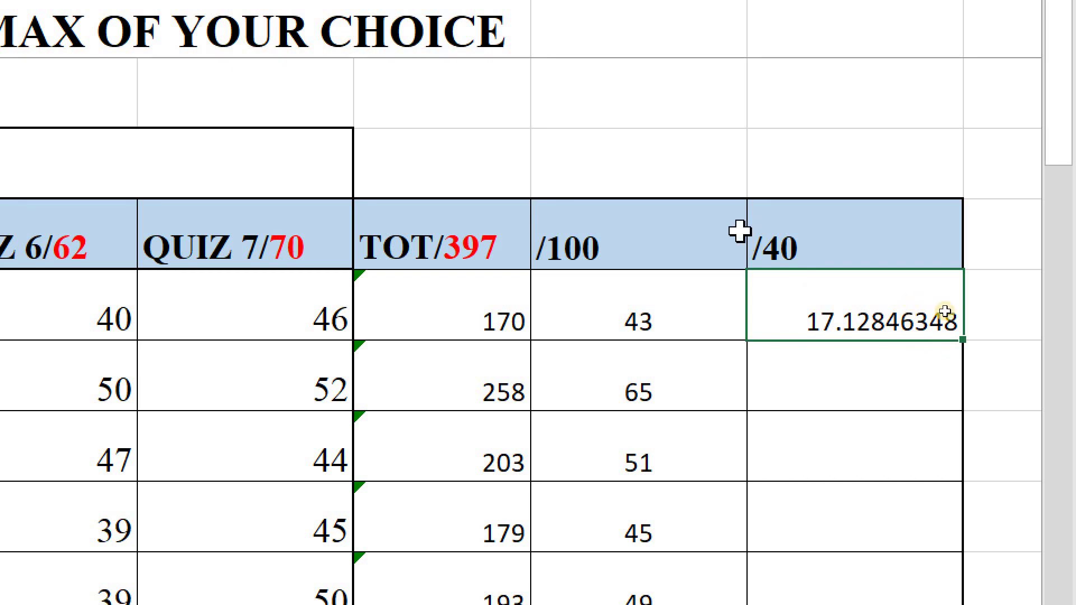
{"action": "double_click", "coordinate": [962, 340]}
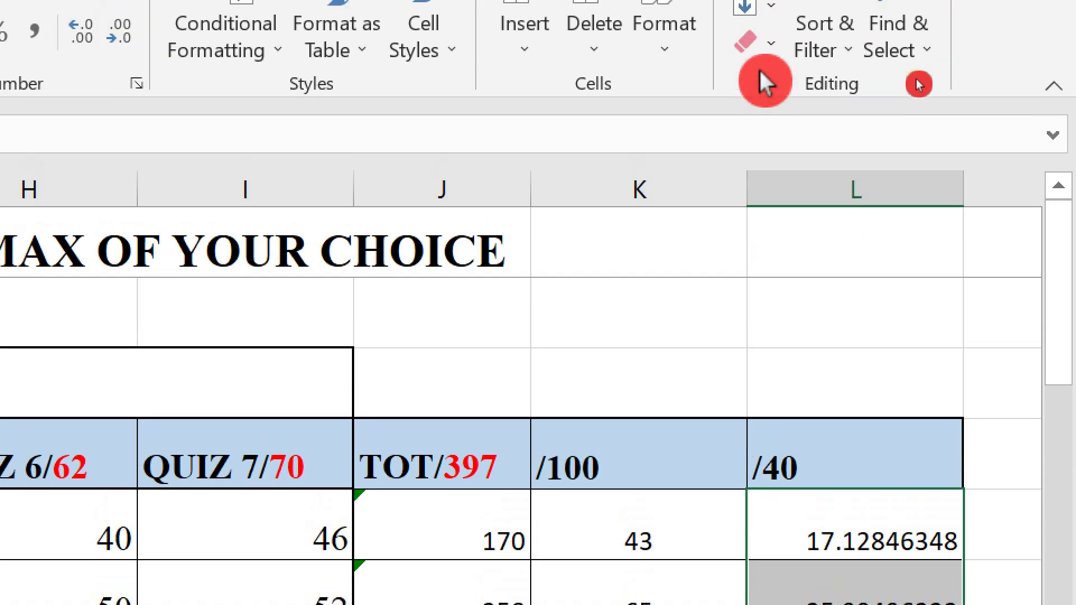
Step: Reduce the filled /40 scores in column L to zero decimal places and center them, checking down the column
{"action": "left_click", "coordinate": [757, 79]}
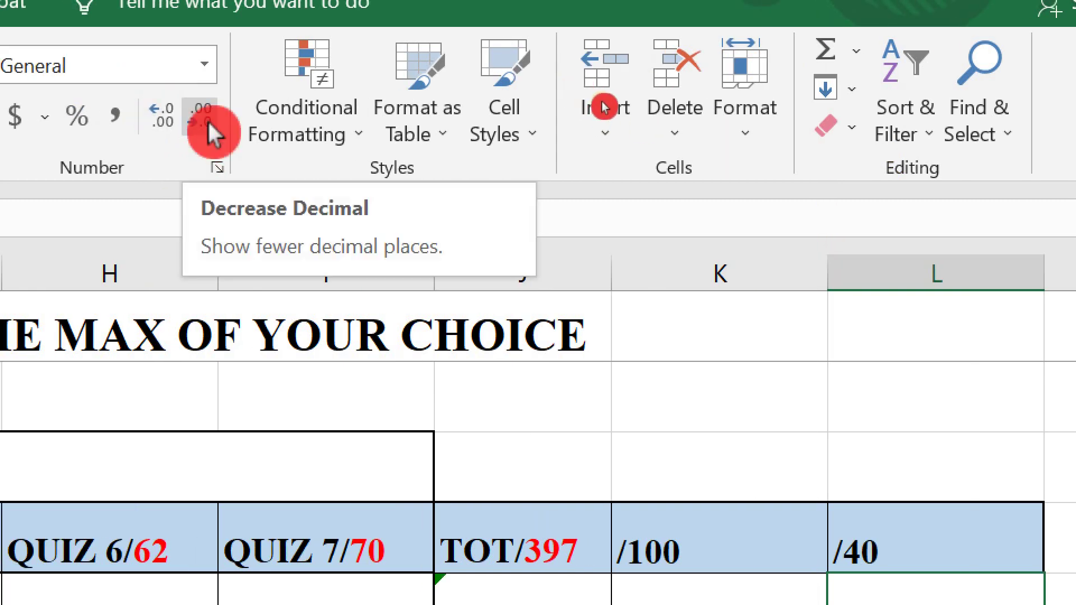
{"action": "left_click", "coordinate": [207, 117]}
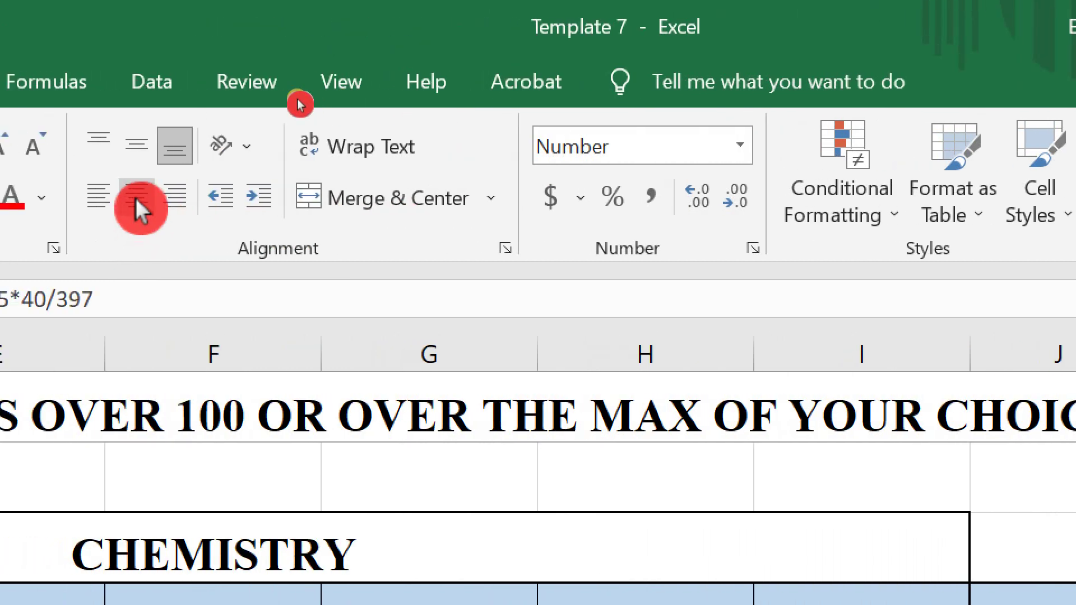
{"action": "left_click", "coordinate": [135, 197]}
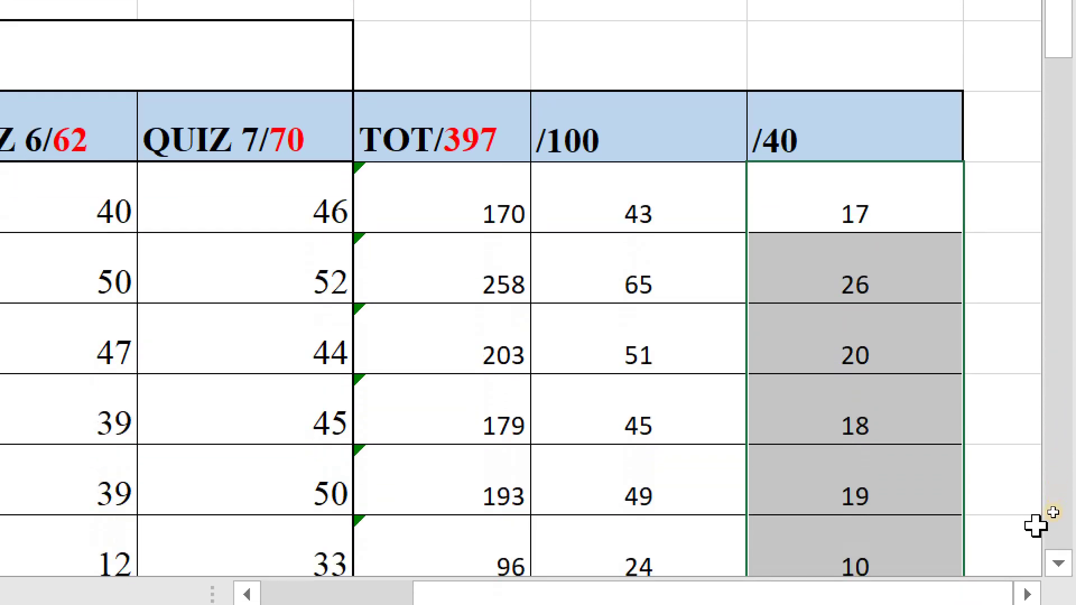
{"action": "scroll", "coordinate": [877, 396], "scroll_direction": "down", "scroll_amount": 5}
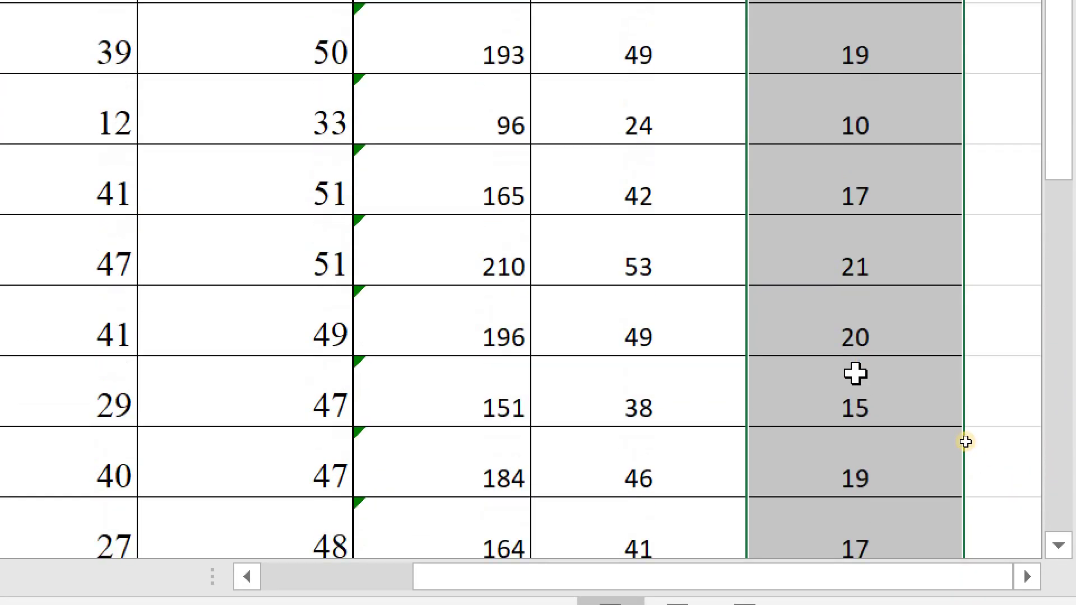
{"action": "scroll", "coordinate": [855, 374], "scroll_direction": "down", "scroll_amount": 5}
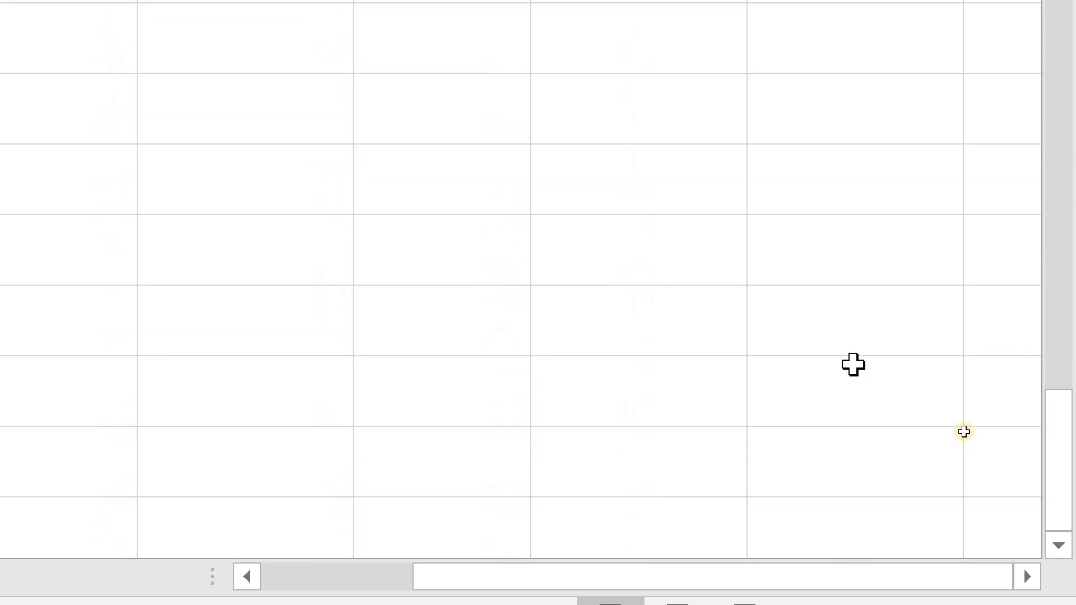
{"action": "scroll", "coordinate": [853, 364], "scroll_direction": "up", "scroll_amount": 12}
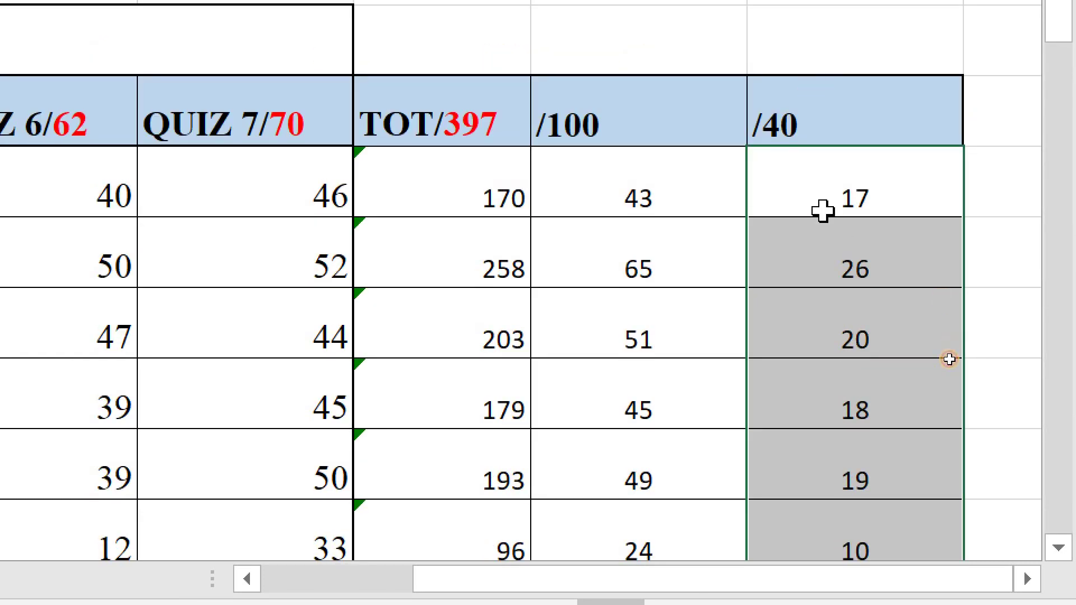
{"action": "left_click", "coordinate": [822, 207]}
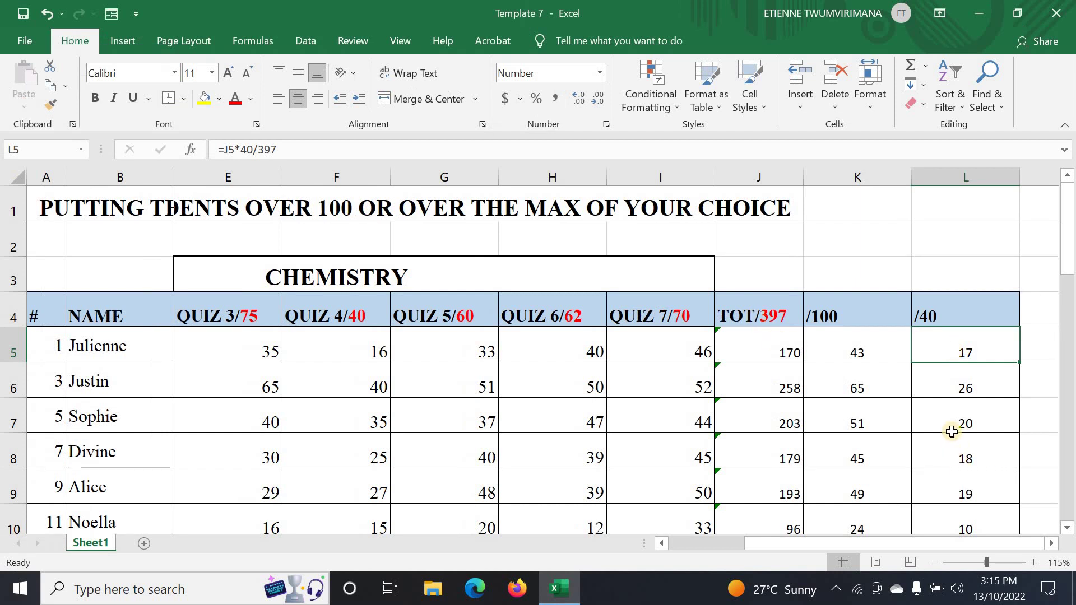
Step: Copy the cell formatting of the quiz mark in H5 onto the totals and converted scores in J5:L30
{"action": "left_click", "coordinate": [830, 345]}
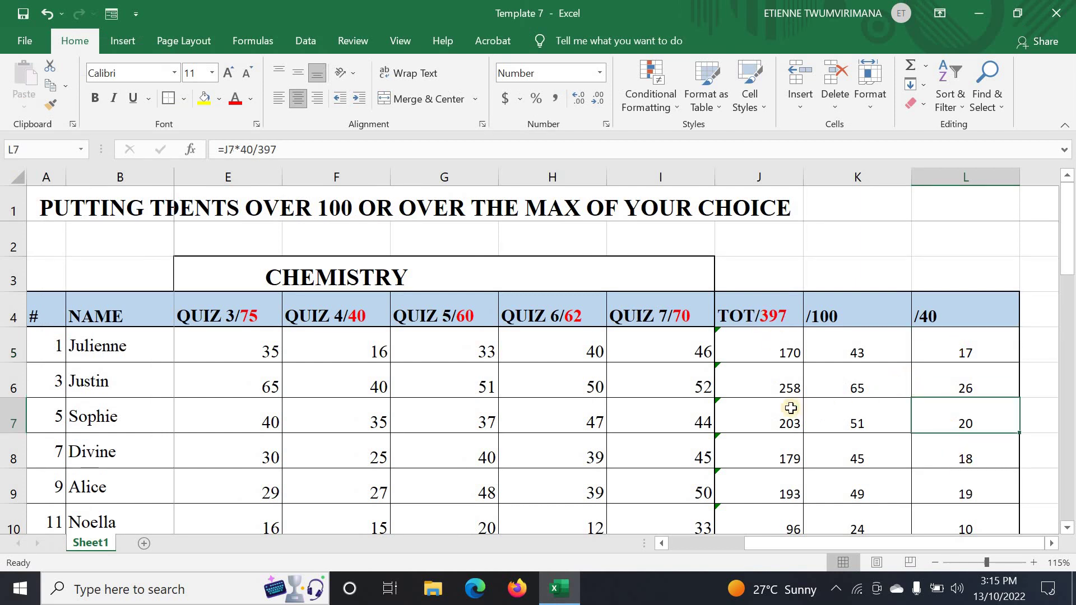
{"action": "left_click", "coordinate": [578, 348]}
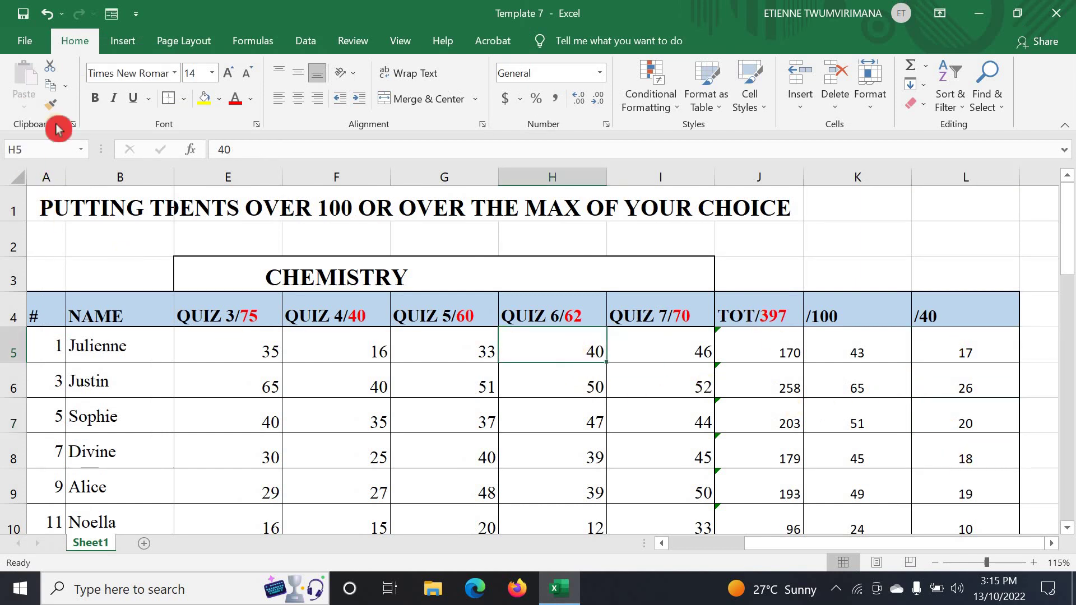
{"action": "left_click", "coordinate": [50, 104]}
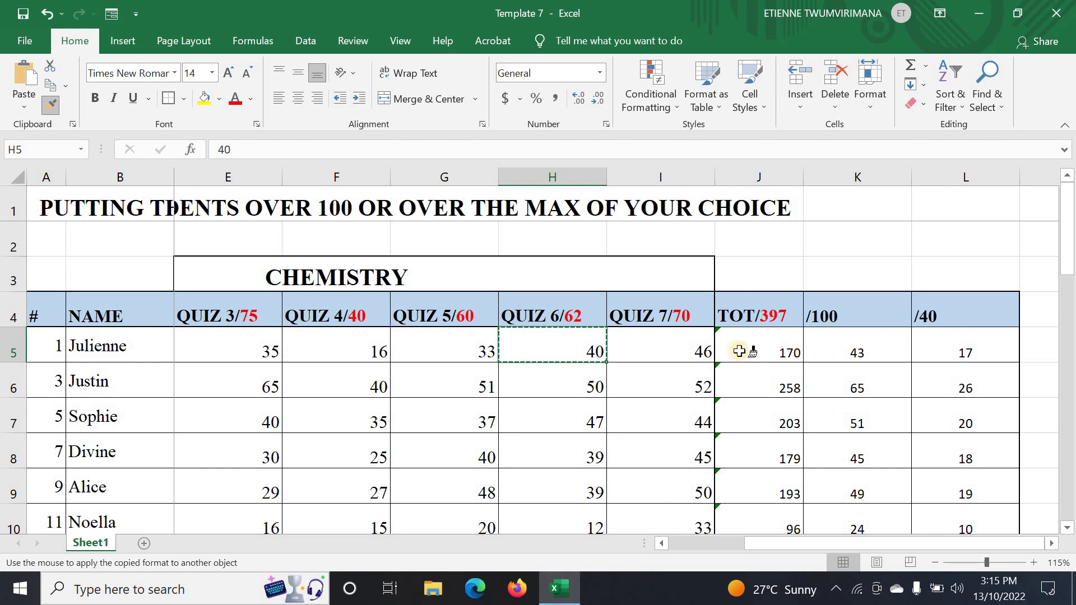
{"action": "mouse_move", "coordinate": [745, 350]}
{"action": "left_mouse_down"}
{"action": "mouse_move", "coordinate": [821, 461]}
{"action": "mouse_move", "coordinate": [858, 473]}
{"action": "mouse_move", "coordinate": [924, 527]}
{"action": "mouse_move", "coordinate": [930, 502]}
{"action": "mouse_move", "coordinate": [936, 530]}
{"action": "mouse_move", "coordinate": [935, 447]}
{"action": "left_mouse_up"}
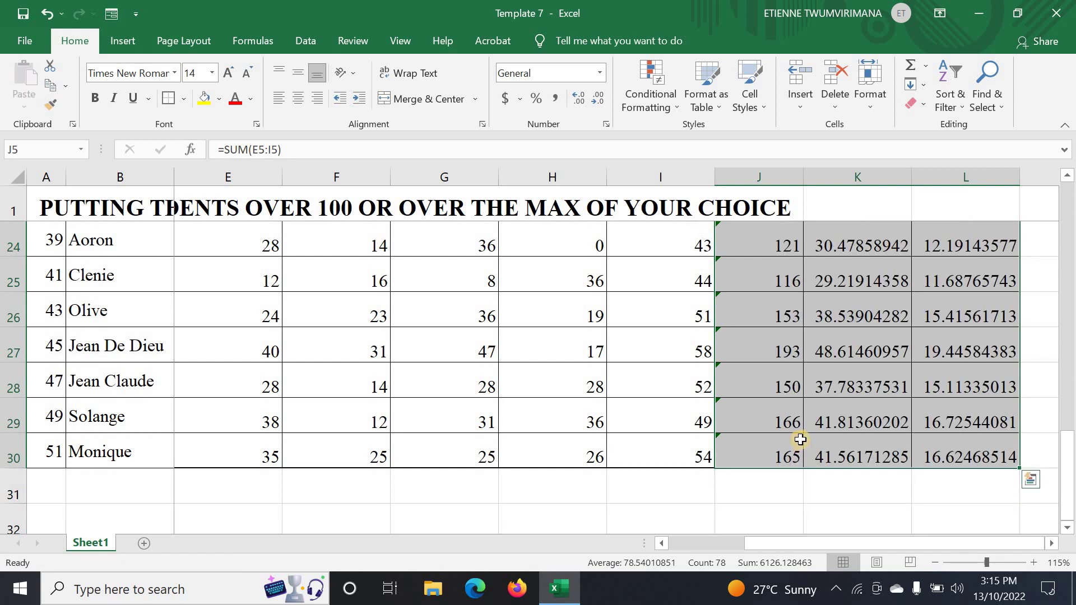
{"action": "scroll", "coordinate": [813, 435], "scroll_direction": "up", "scroll_amount": 7}
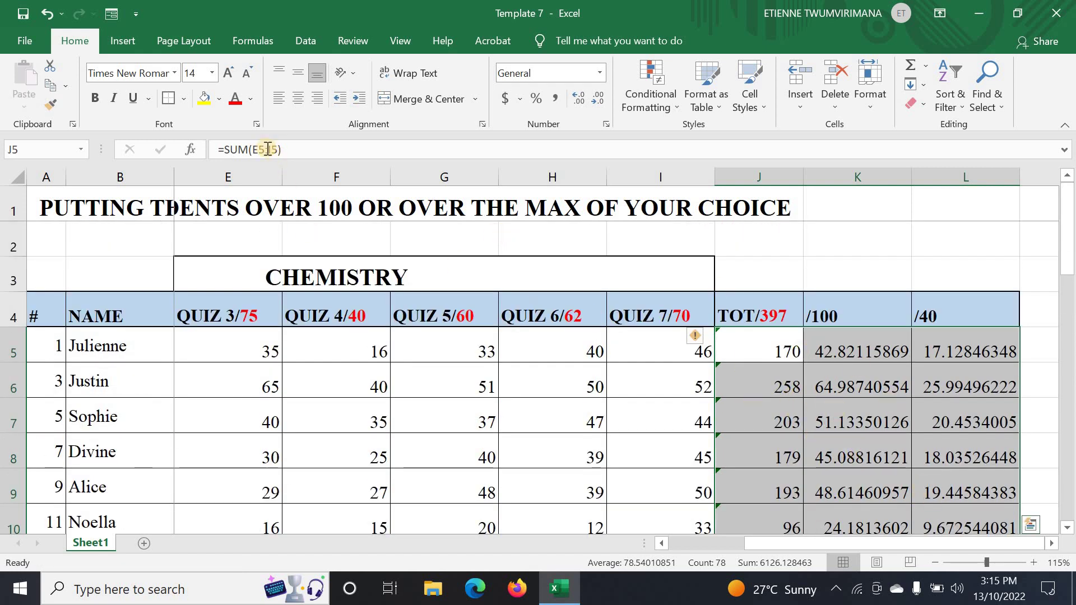
Step: Reduce the totals and converted scores in J5:L30 to zero decimal places
{"action": "left_click", "coordinate": [598, 101]}
{"action": "left_click", "coordinate": [599, 101]}
{"action": "left_click", "coordinate": [601, 102]}
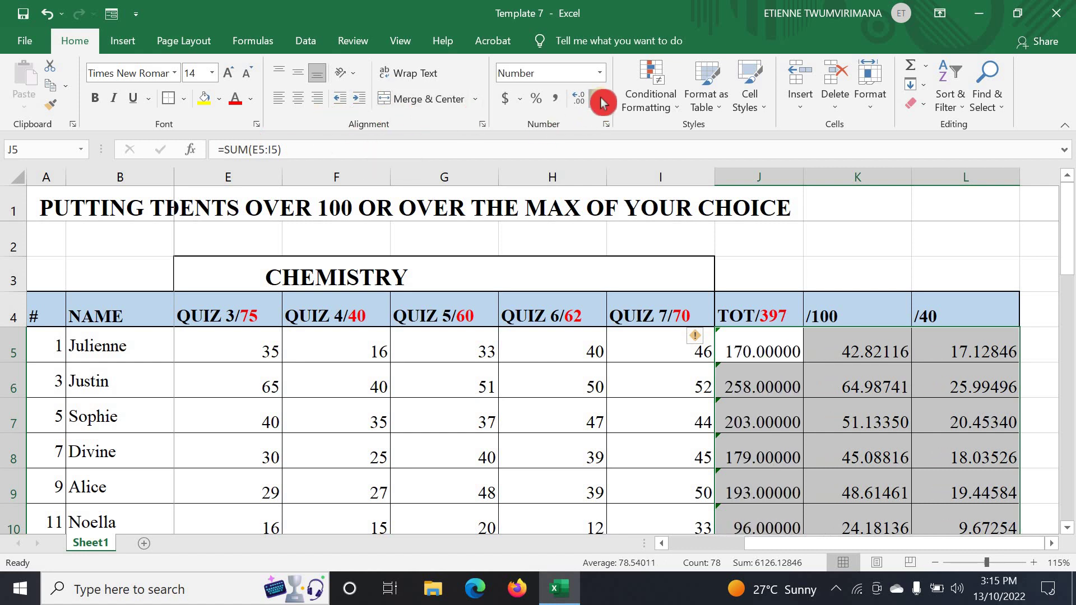
{"action": "left_click", "coordinate": [602, 102]}
{"action": "left_click", "coordinate": [602, 102]}
{"action": "left_click", "coordinate": [602, 102]}
{"action": "left_click", "coordinate": [602, 102]}
{"action": "left_click", "coordinate": [602, 102]}
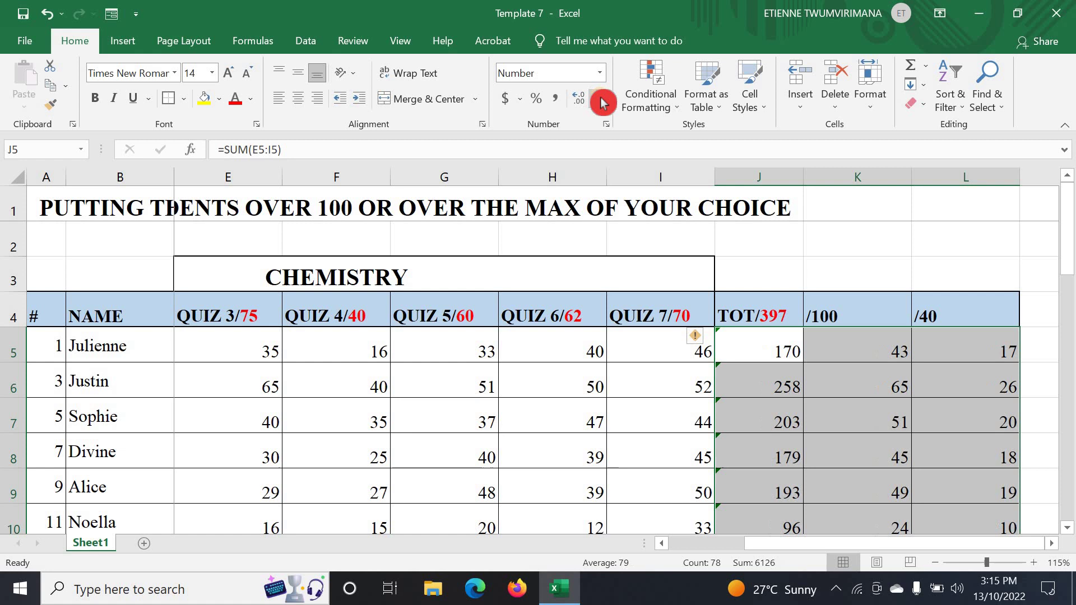
Step: Examine the reformatted total, /100 and /40 columns and the individual quiz marks across the student rows
{"action": "left_click", "coordinate": [840, 353]}
{"action": "left_click", "coordinate": [865, 389]}
{"action": "left_click", "coordinate": [987, 466]}
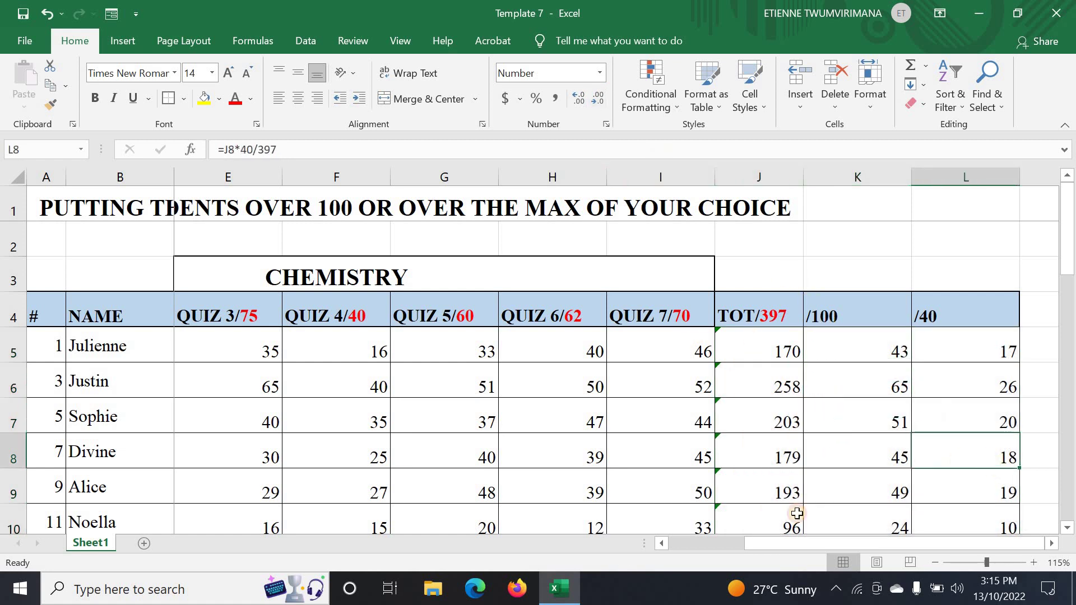
{"action": "scroll", "coordinate": [792, 449], "scroll_direction": "down", "scroll_amount": 4}
{"action": "scroll", "coordinate": [793, 449], "scroll_direction": "up", "scroll_amount": 4}
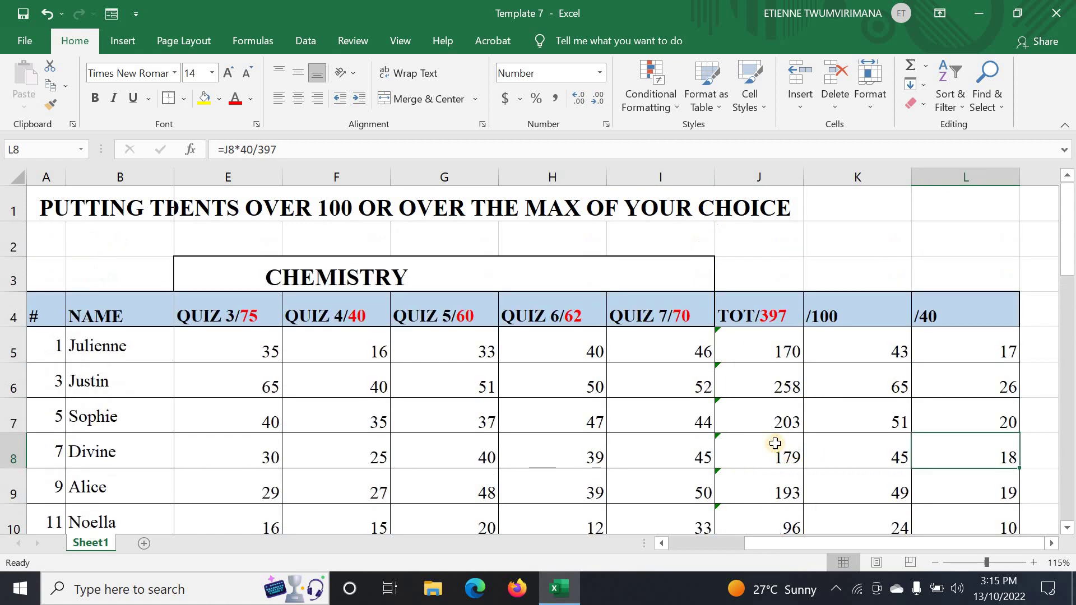
{"action": "left_click", "coordinate": [669, 424]}
{"action": "left_click", "coordinate": [841, 448]}
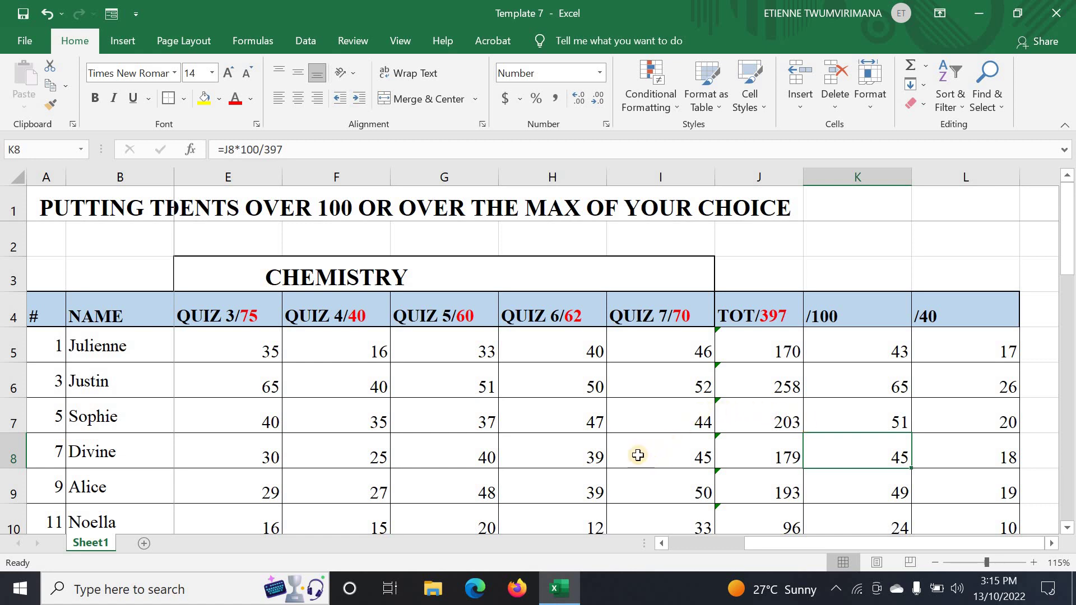
{"action": "left_click_drag", "start_coordinate": [783, 544], "coordinate": [735, 548]}
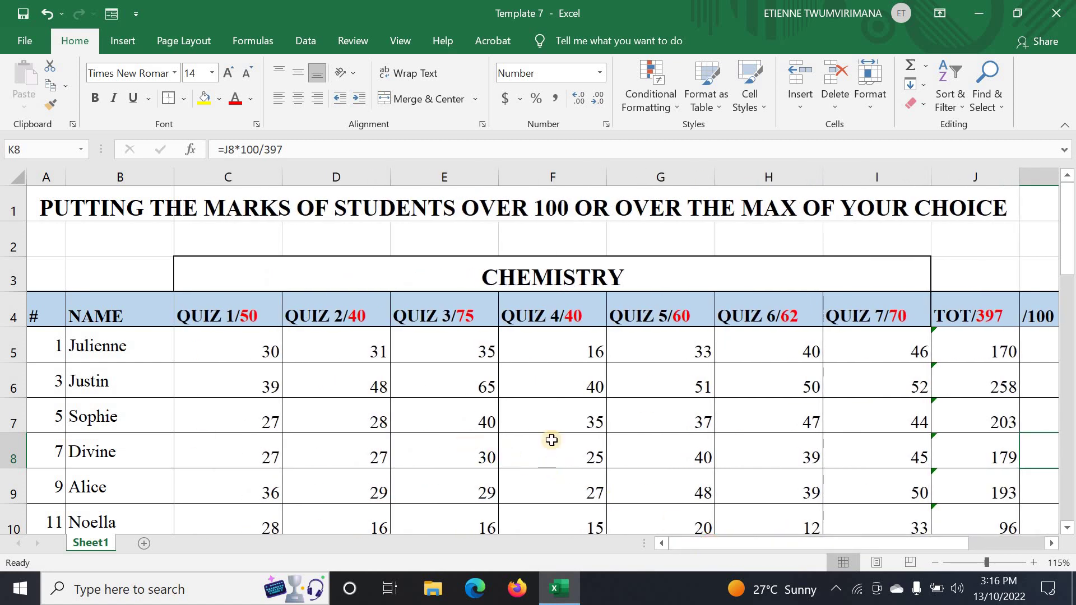
{"action": "left_click", "coordinate": [666, 444]}
{"action": "left_click", "coordinate": [779, 446]}
{"action": "left_click", "coordinate": [833, 449]}
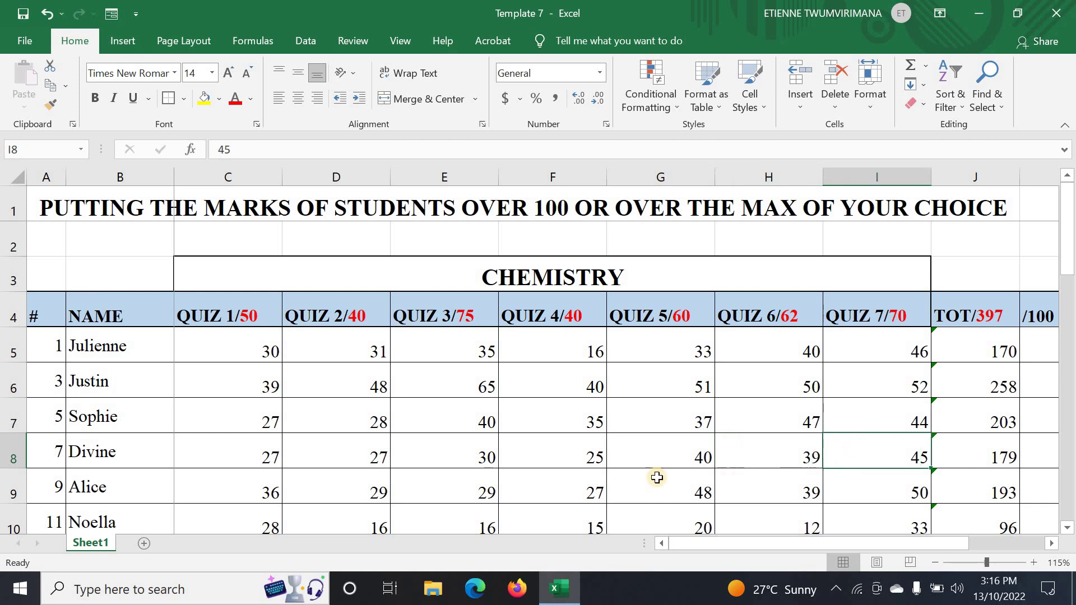
{"action": "left_click", "coordinate": [566, 473]}
{"action": "left_click", "coordinate": [723, 493]}
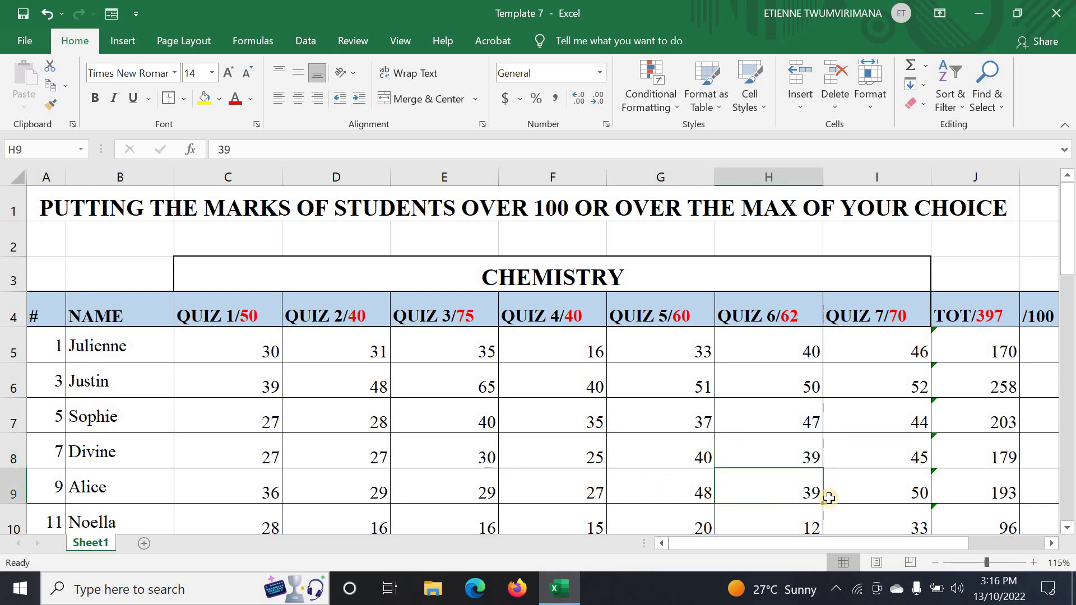
{"action": "left_click", "coordinate": [832, 497]}
{"action": "scroll", "coordinate": [785, 465], "scroll_direction": "down", "scroll_amount": 3}
{"action": "scroll", "coordinate": [780, 448], "scroll_direction": "up", "scroll_amount": 3}
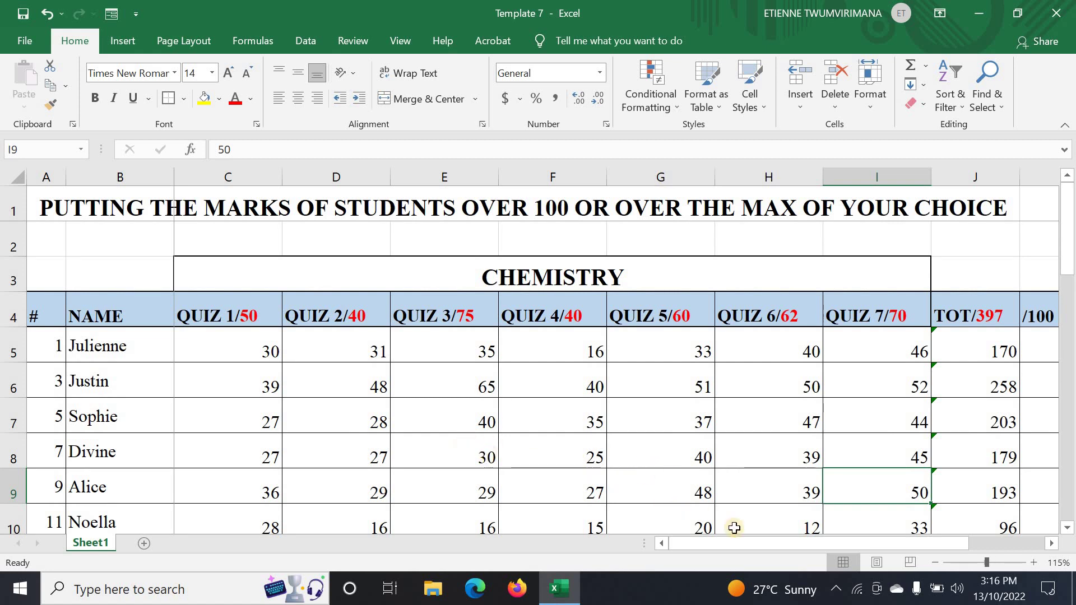
Step: Clear the contents of all students' quiz marks in C5:I30, keeping the cell formatting
{"action": "left_click_drag", "start_coordinate": [748, 544], "coordinate": [362, 392]}
{"action": "left_click_drag", "start_coordinate": [553, 432], "coordinate": [860, 431]}
{"action": "scroll", "coordinate": [845, 409], "scroll_direction": "up", "scroll_amount": 7}
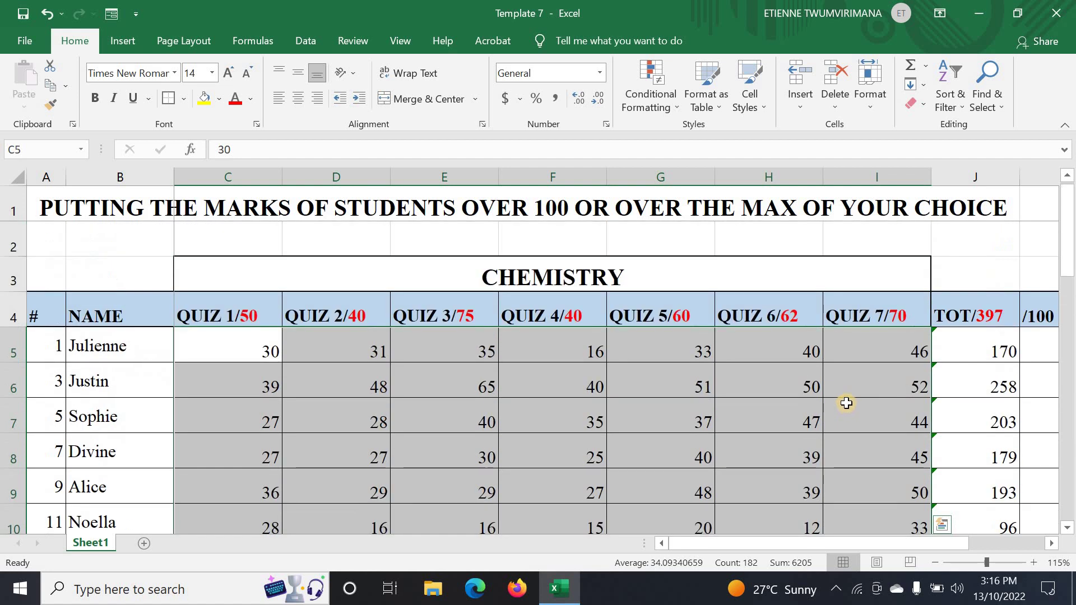
{"action": "left_click", "coordinate": [919, 105]}
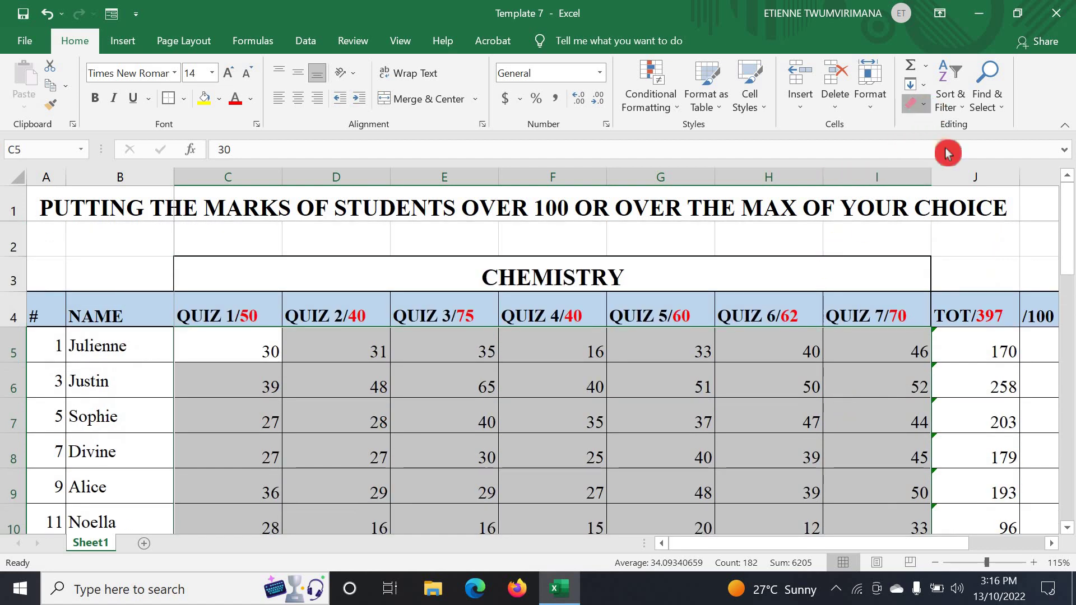
{"action": "left_click", "coordinate": [961, 166]}
{"action": "left_click", "coordinate": [795, 446]}
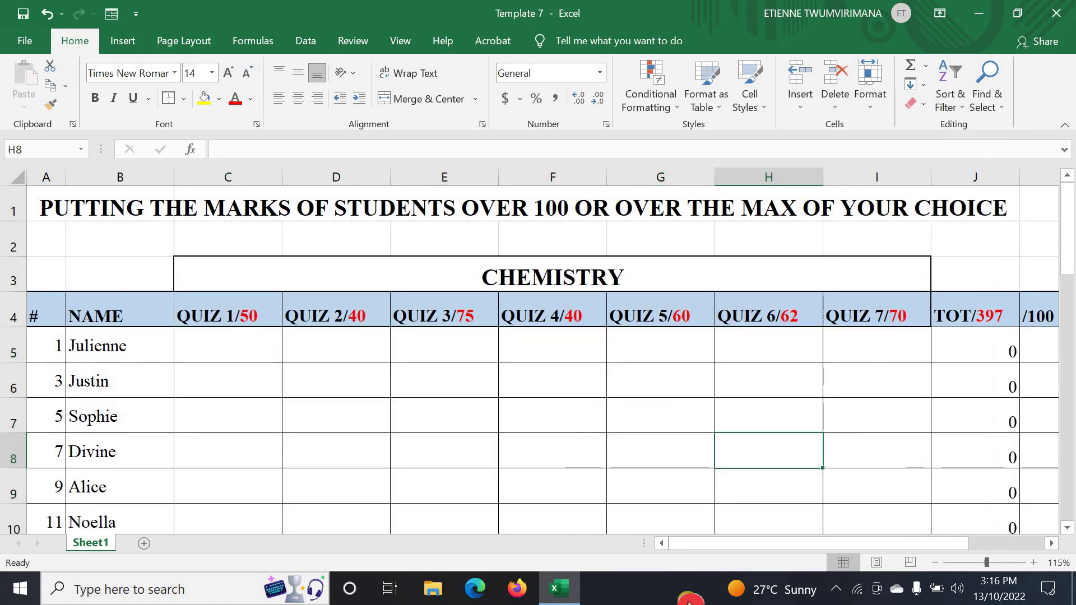
Step: Inspect the first student's formulas for the total in J5, the /100 score in K5 and the /40 score in L5
{"action": "left_click_drag", "start_coordinate": [726, 542], "coordinate": [794, 350]}
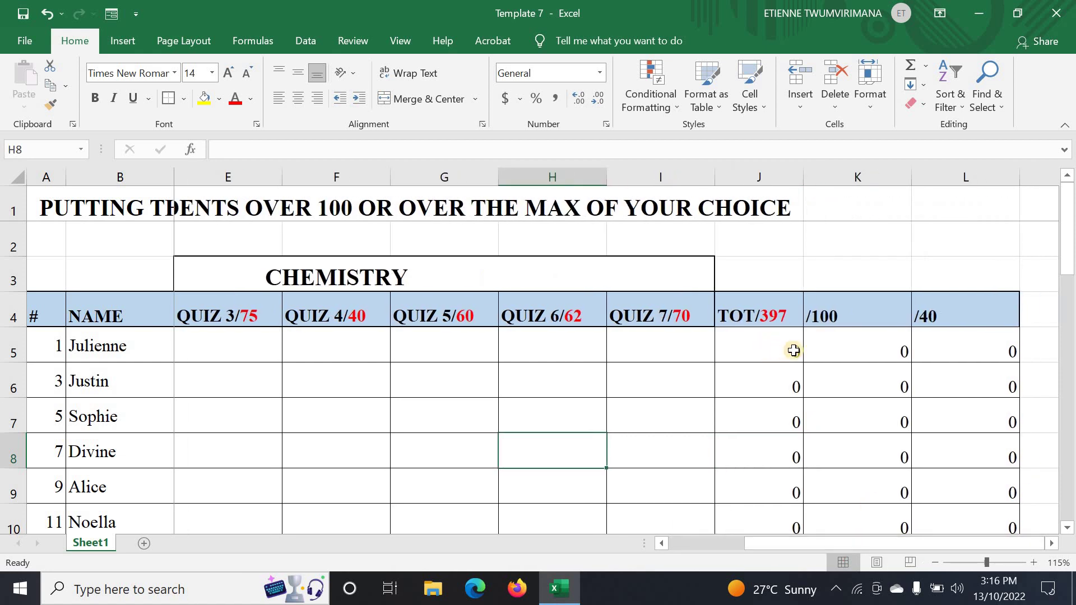
{"action": "double_click", "coordinate": [760, 345]}
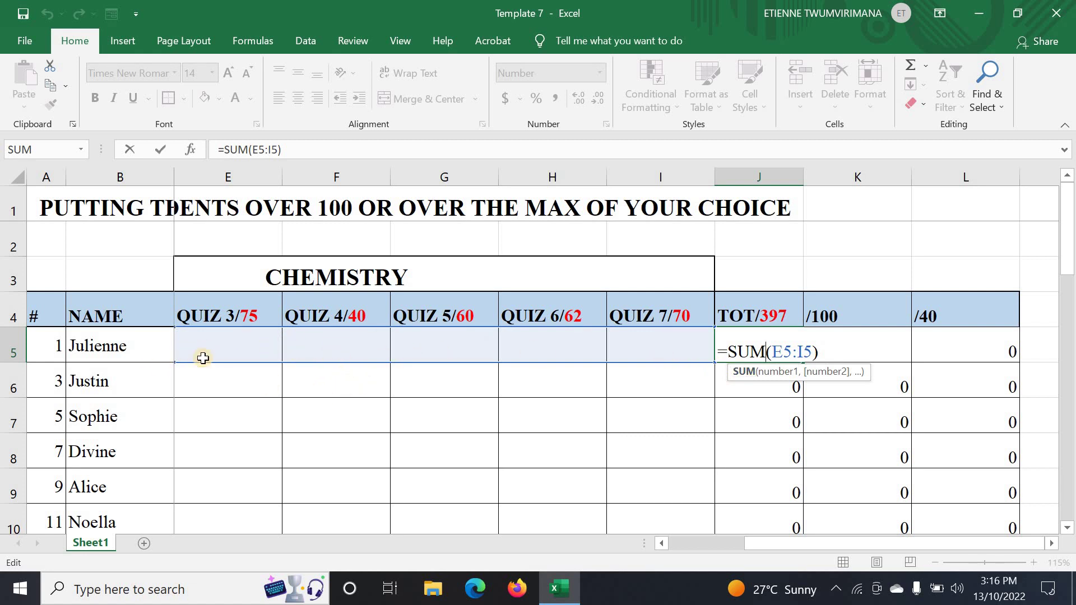
{"action": "key", "text": "Return"}
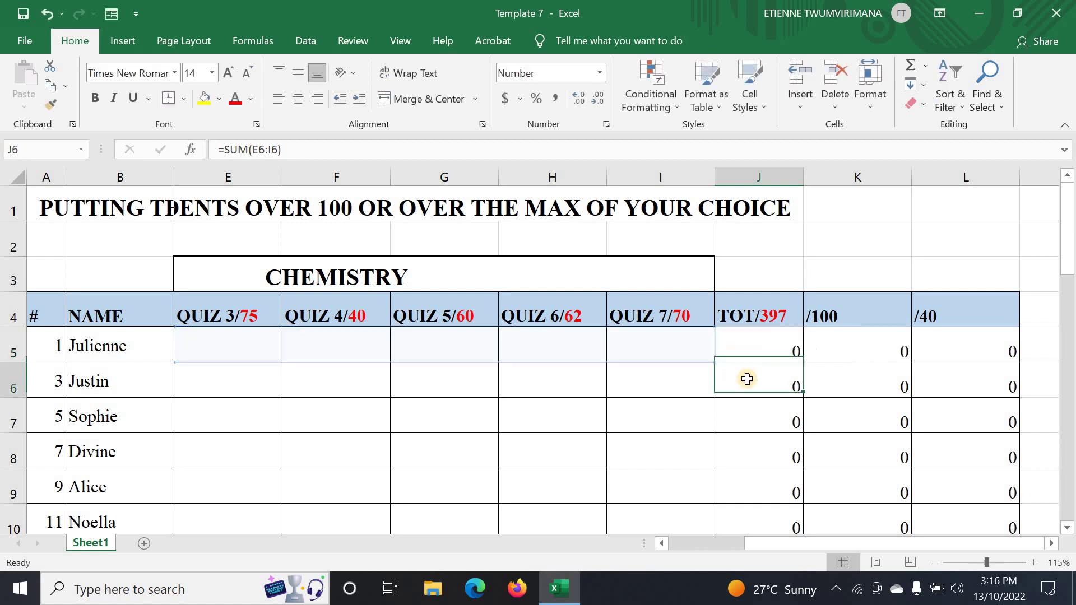
{"action": "left_click", "coordinate": [857, 351]}
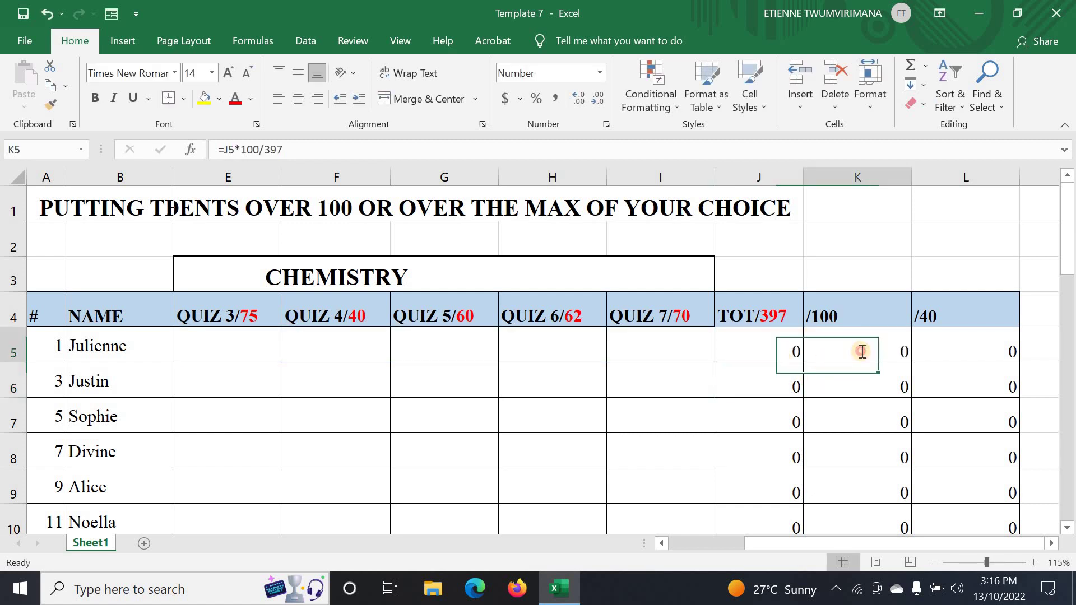
{"action": "double_click", "coordinate": [862, 351]}
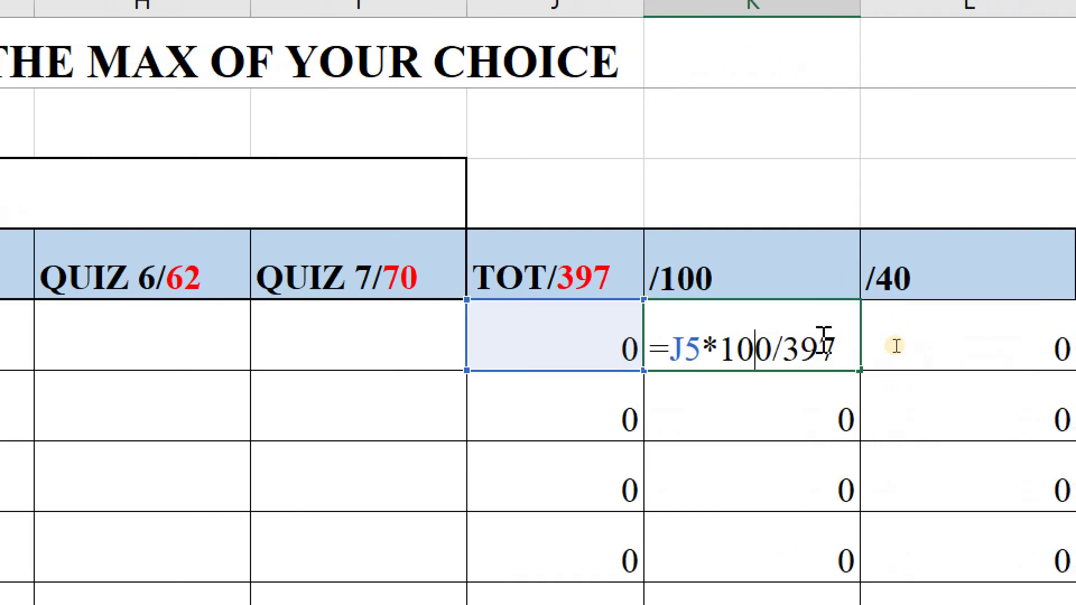
{"action": "key", "text": "Return"}
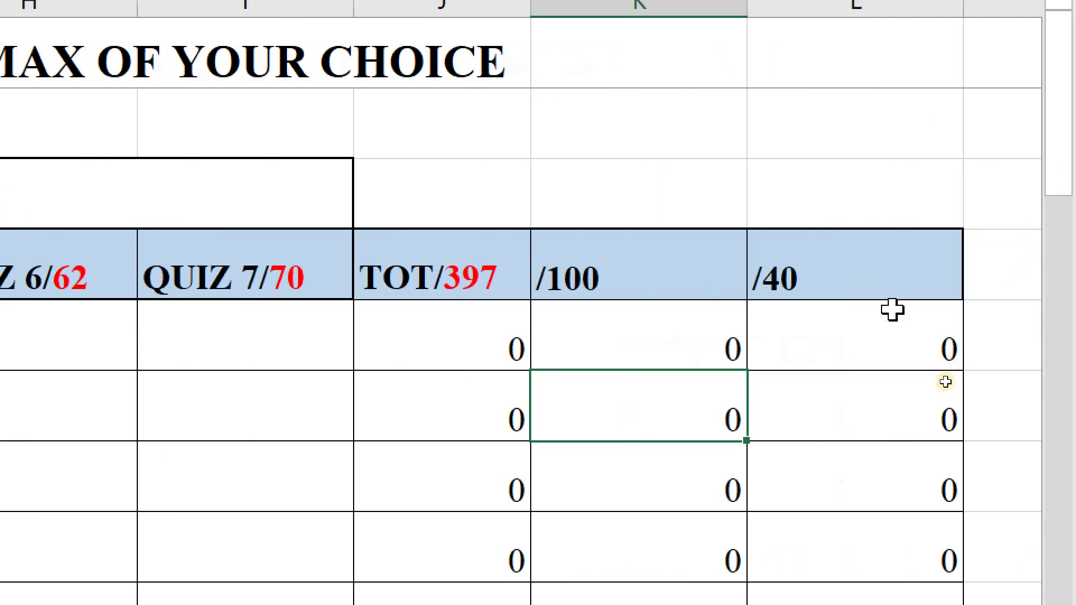
{"action": "left_click", "coordinate": [973, 310]}
{"action": "double_click", "coordinate": [861, 310]}
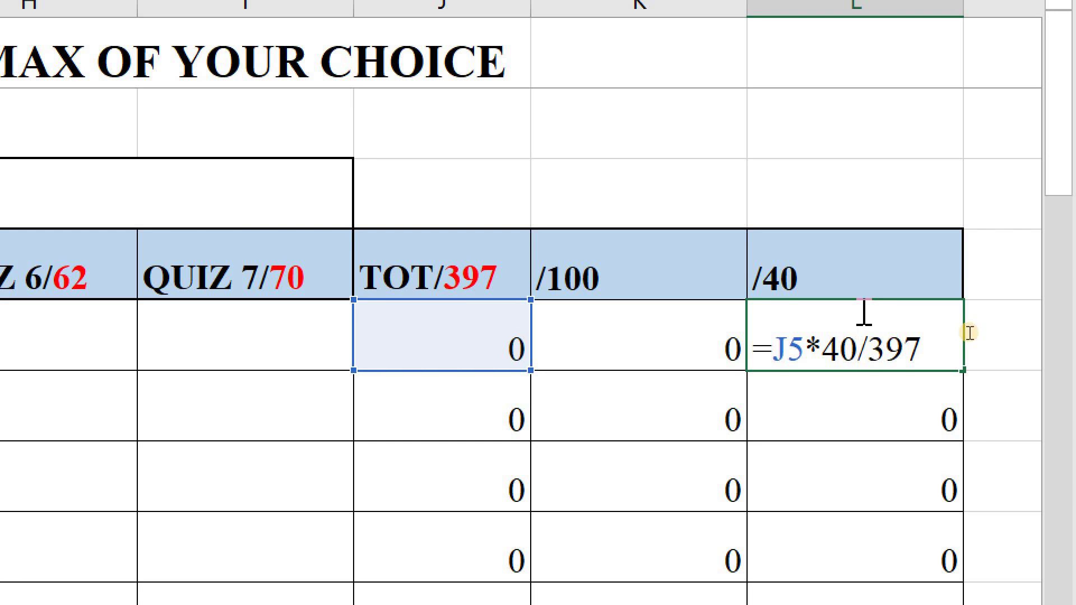
{"action": "key", "text": "Return"}
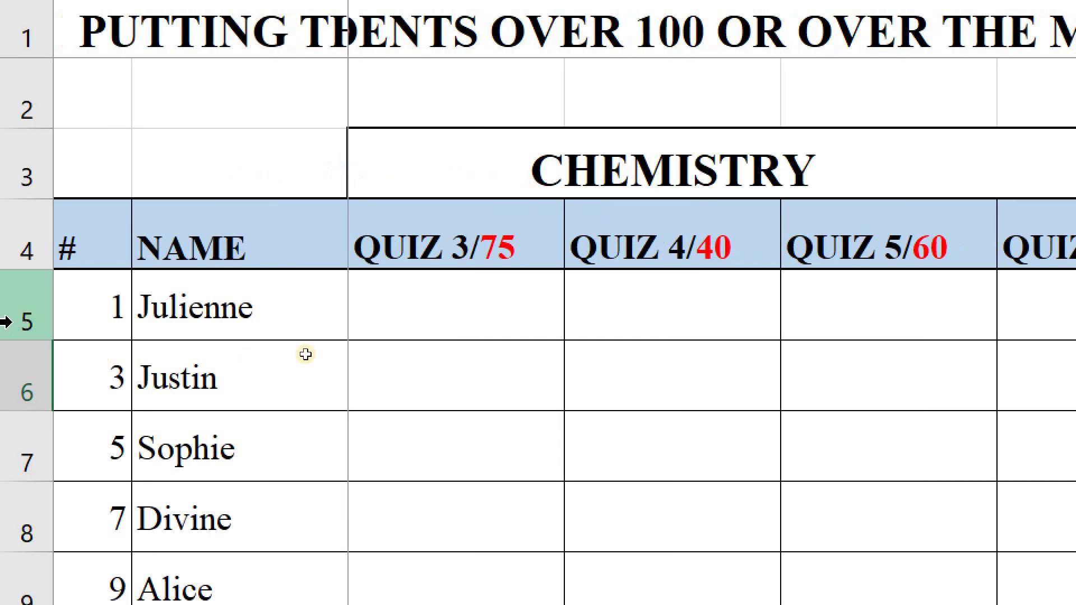
Step: Enter the first student's marks of 56 for Quiz 3 in E5 and 36 for Quiz 4 in F5
{"action": "left_click", "coordinate": [231, 336]}
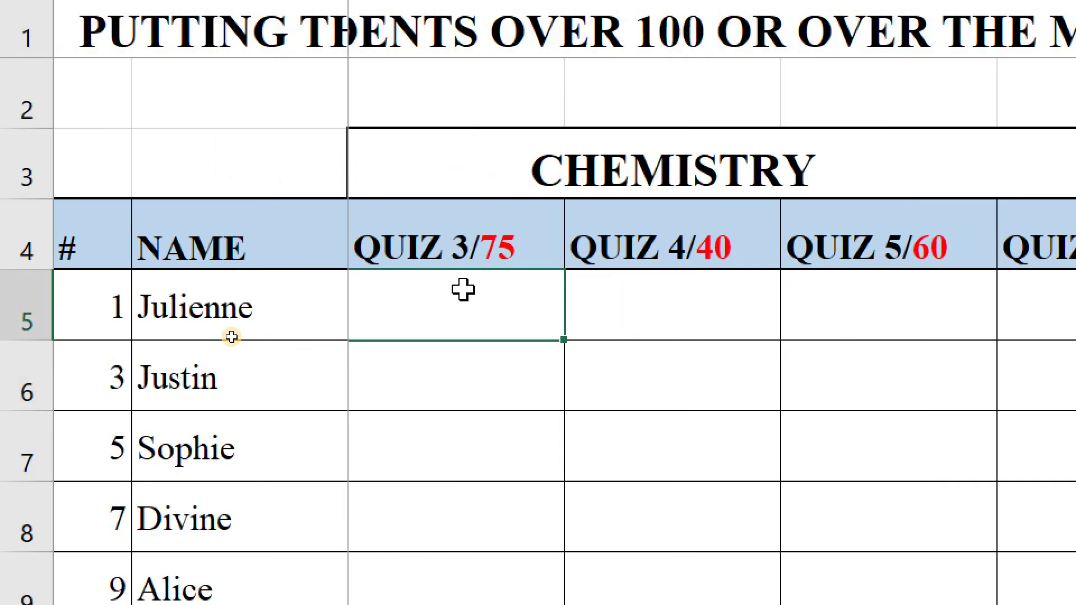
{"action": "type", "text": "56"}
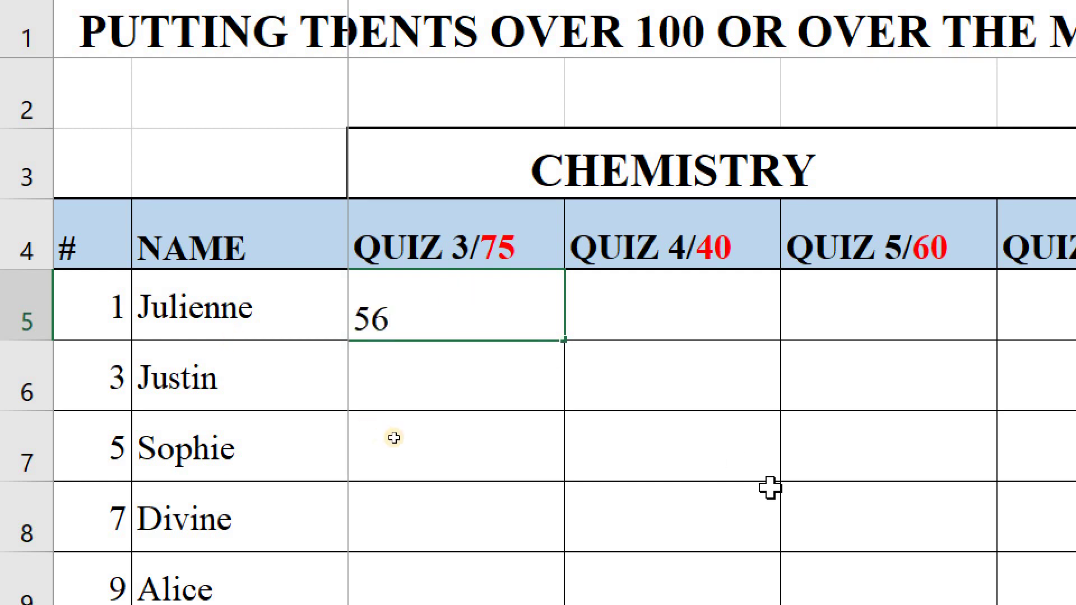
{"action": "left_click", "coordinate": [785, 490]}
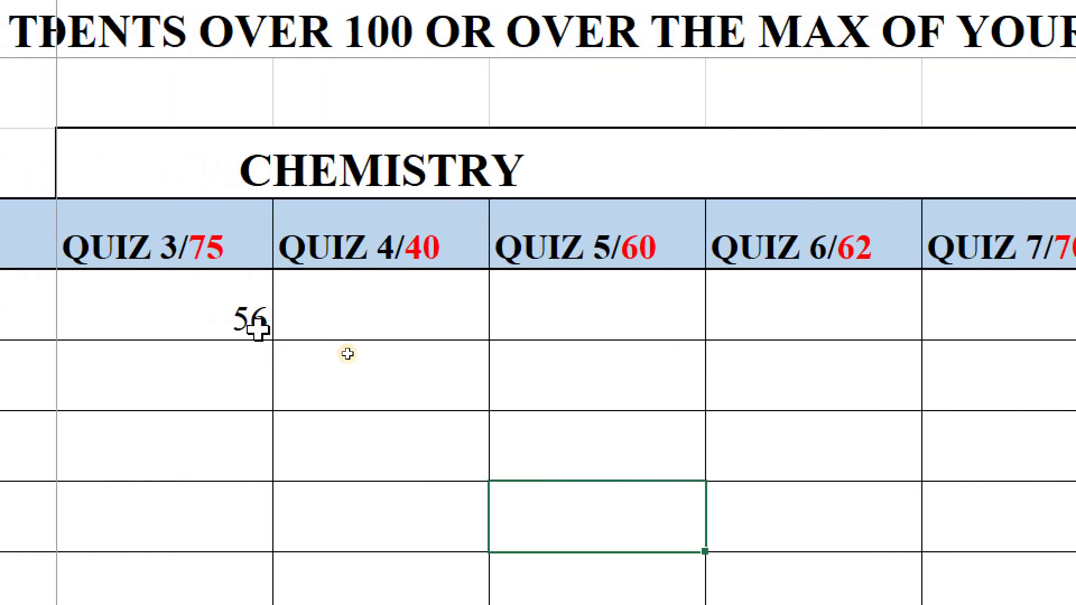
{"action": "left_click", "coordinate": [423, 316]}
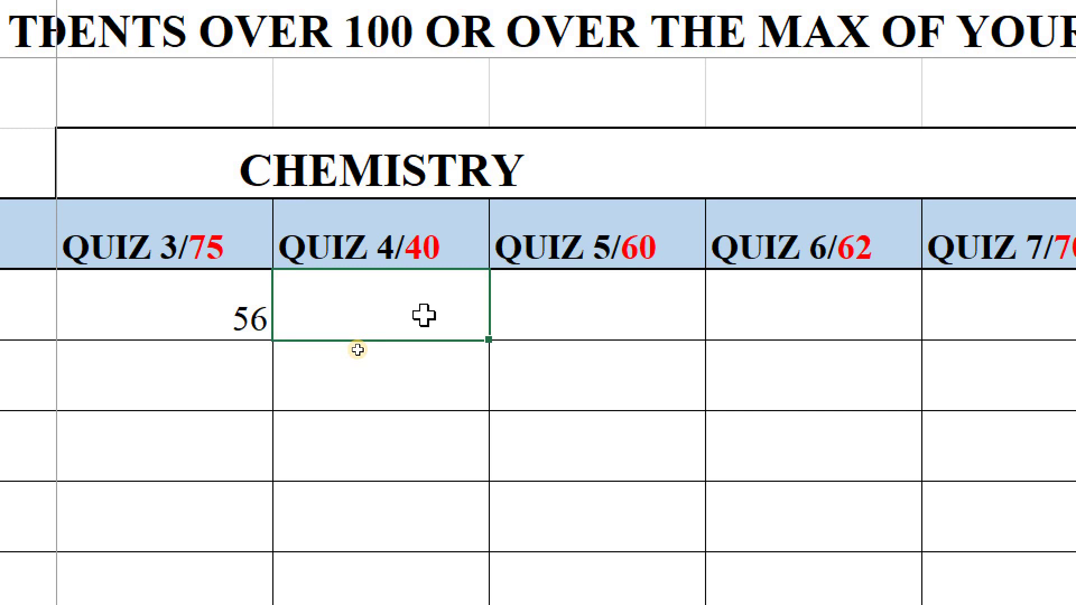
{"action": "type", "text": "36"}
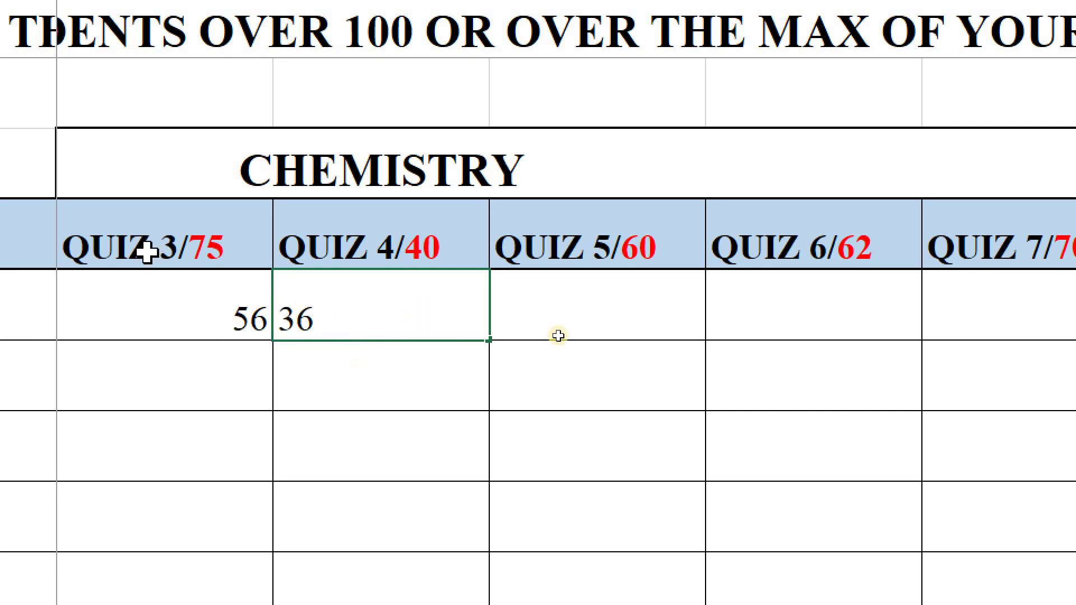
{"action": "left_click", "coordinate": [896, 293]}
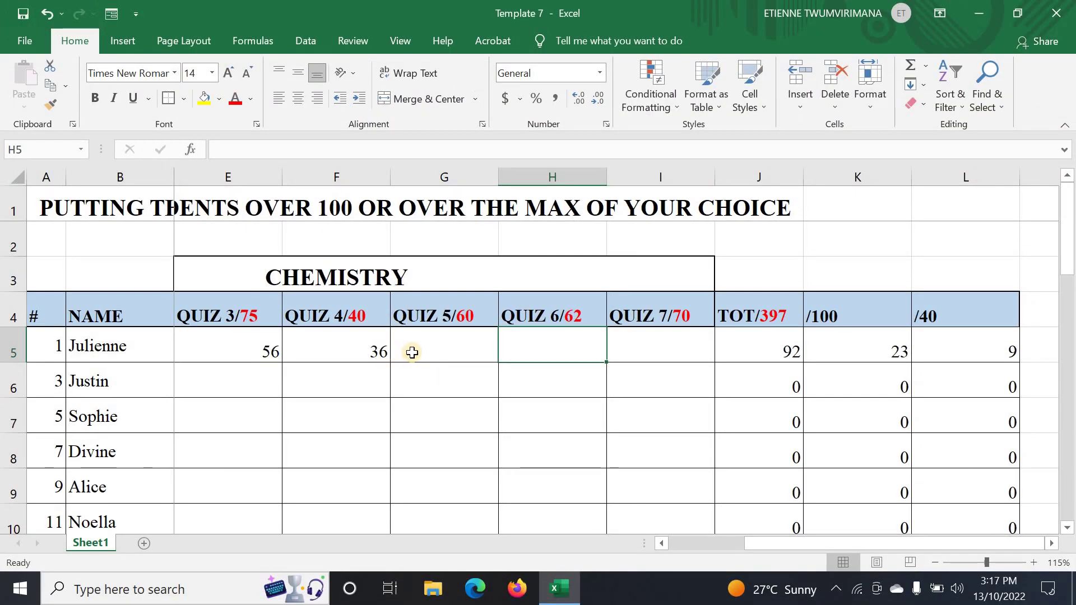
Step: Enter the first student's marks of 53 for Quiz 5 in G5 and 12 for Quiz 6 in H5
{"action": "left_click", "coordinate": [416, 348]}
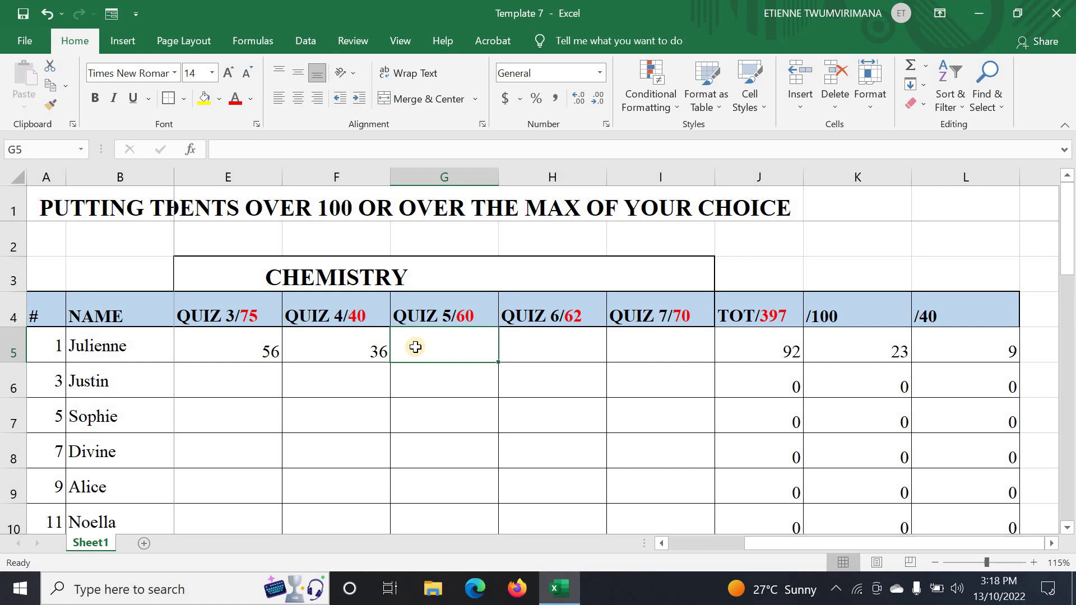
{"action": "type", "text": "53"}
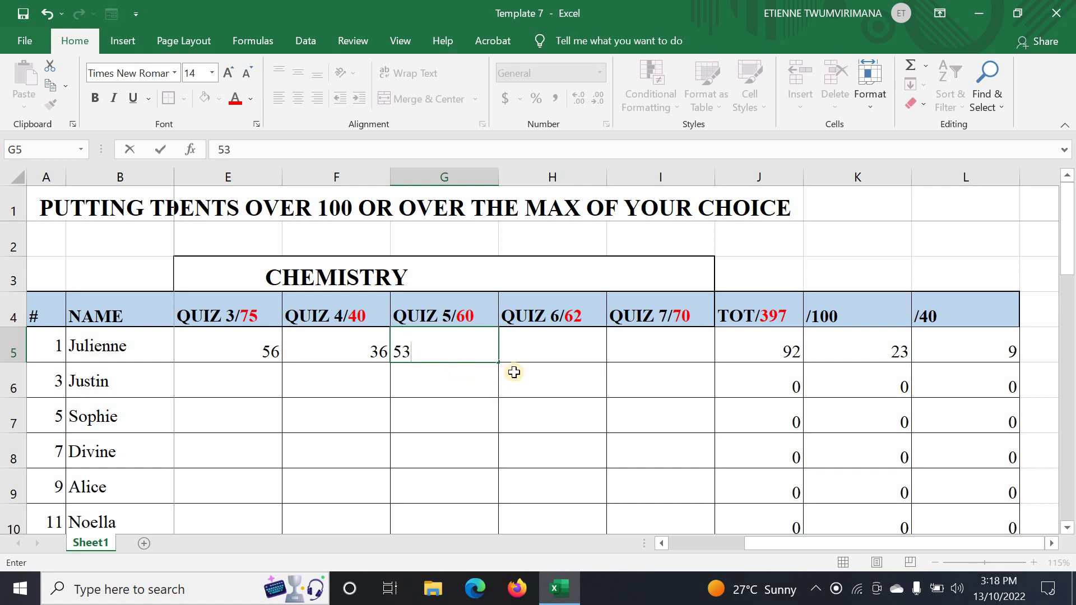
{"action": "left_click", "coordinate": [541, 344]}
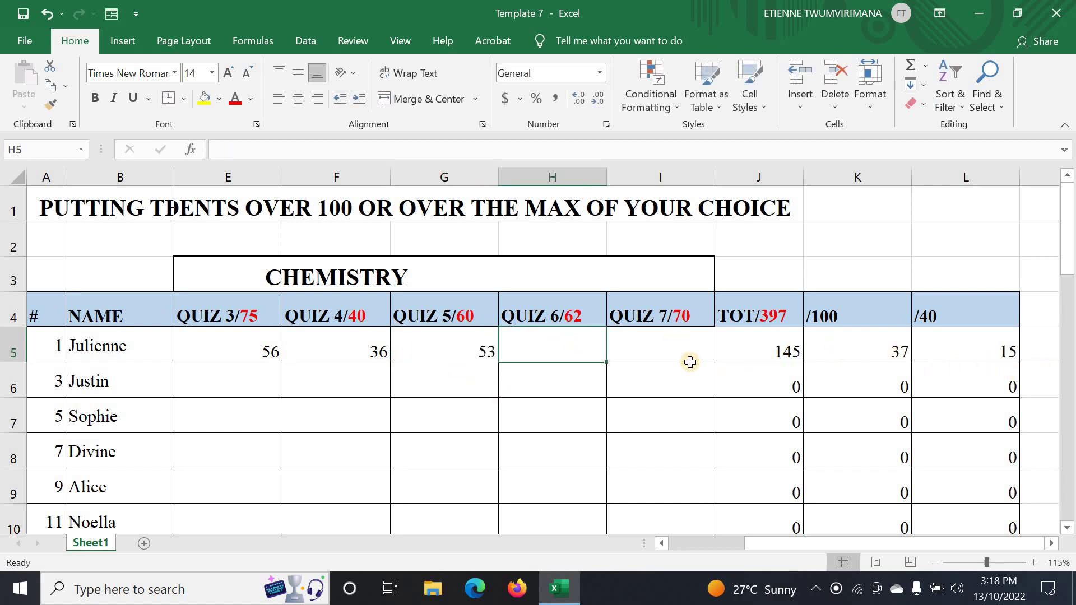
{"action": "type", "text": "12"}
{"action": "left_click", "coordinate": [674, 348]}
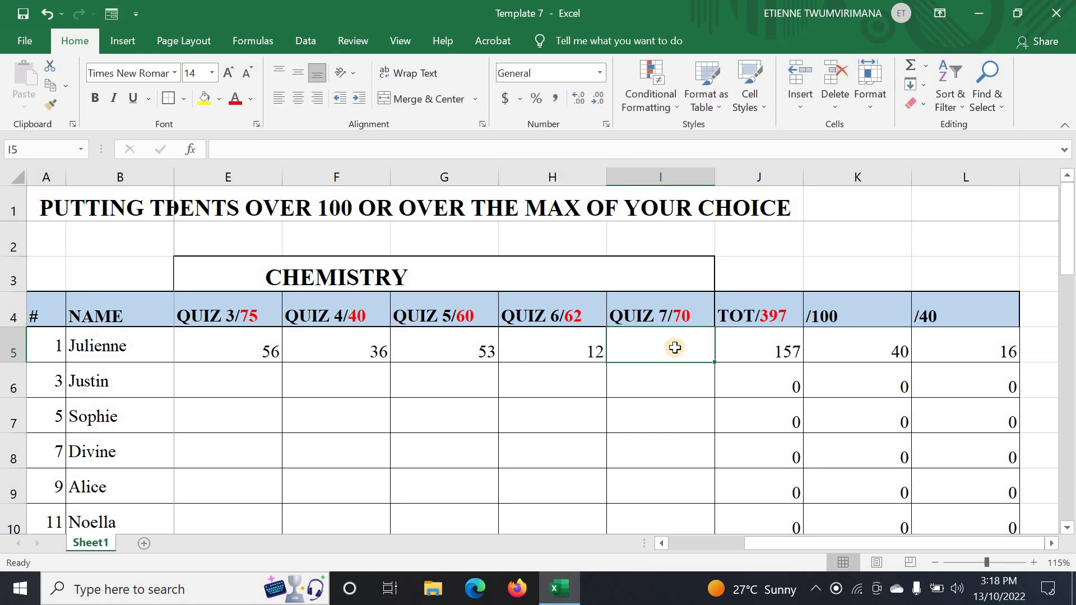
Step: Enter the first student's mark of 61 for Quiz 7 in I5 and check the total, /100 and /40 columns
{"action": "type", "text": "61"}
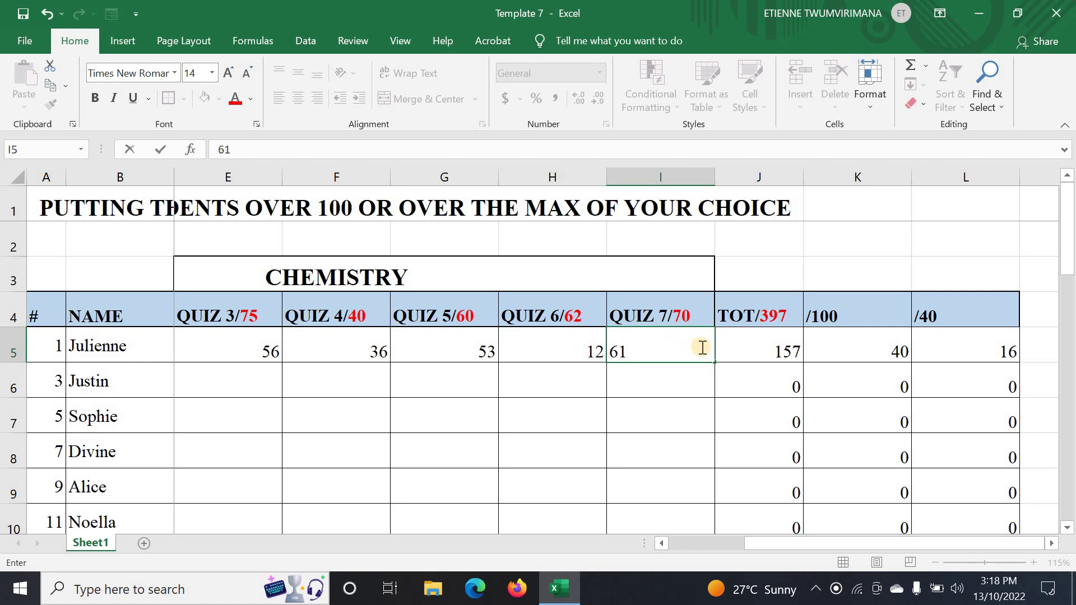
{"action": "left_click", "coordinate": [666, 393]}
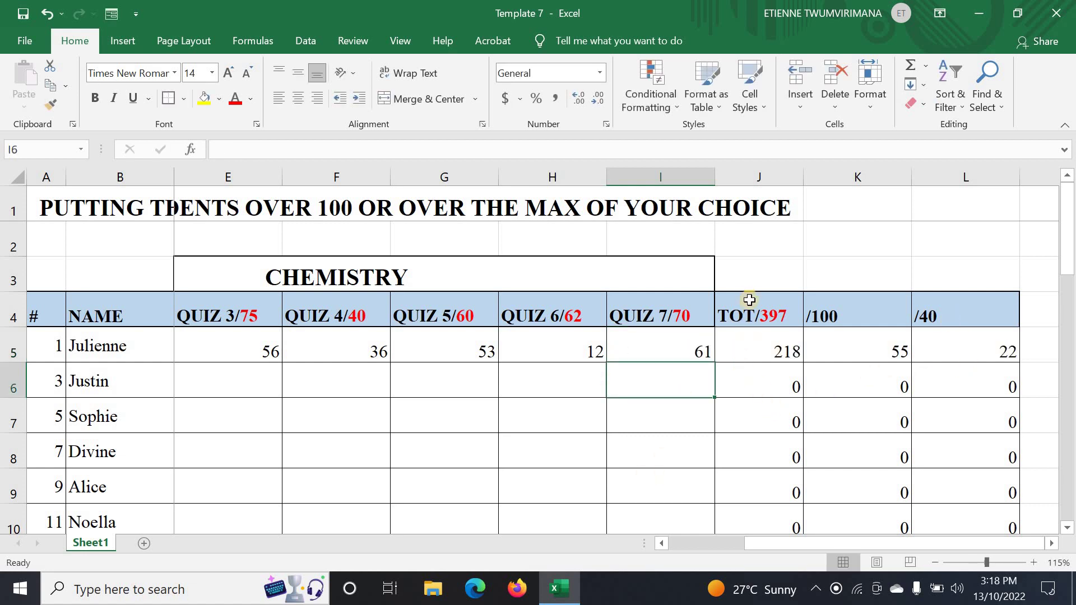
{"action": "left_click_drag", "start_coordinate": [753, 307], "coordinate": [1006, 510]}
{"action": "left_click", "coordinate": [341, 439]}
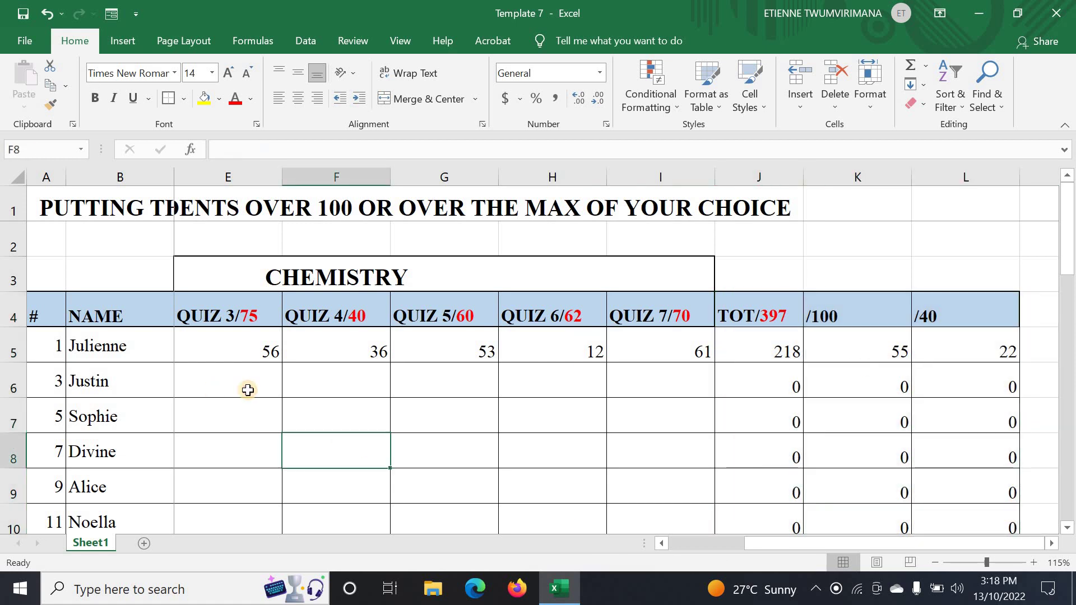
{"action": "left_click", "coordinate": [247, 389]}
{"action": "left_click", "coordinate": [334, 387]}
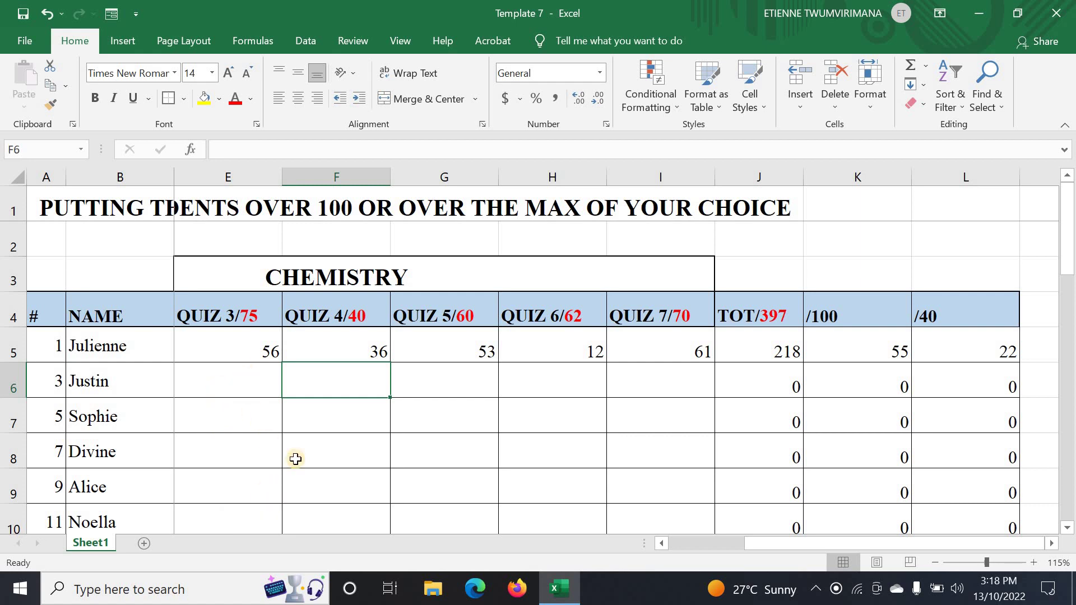
{"action": "left_click", "coordinate": [249, 386]}
{"action": "left_click", "coordinate": [314, 392]}
{"action": "left_click", "coordinate": [409, 397]}
{"action": "left_click", "coordinate": [269, 395]}
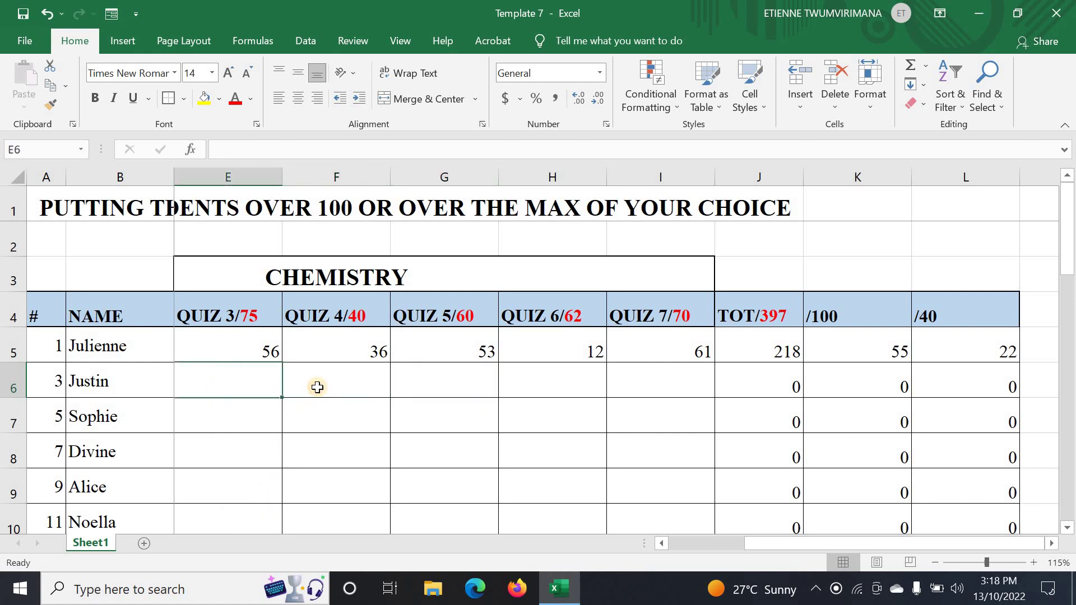
{"action": "left_click", "coordinate": [322, 387]}
{"action": "left_click", "coordinate": [401, 384]}
{"action": "left_click", "coordinate": [535, 381]}
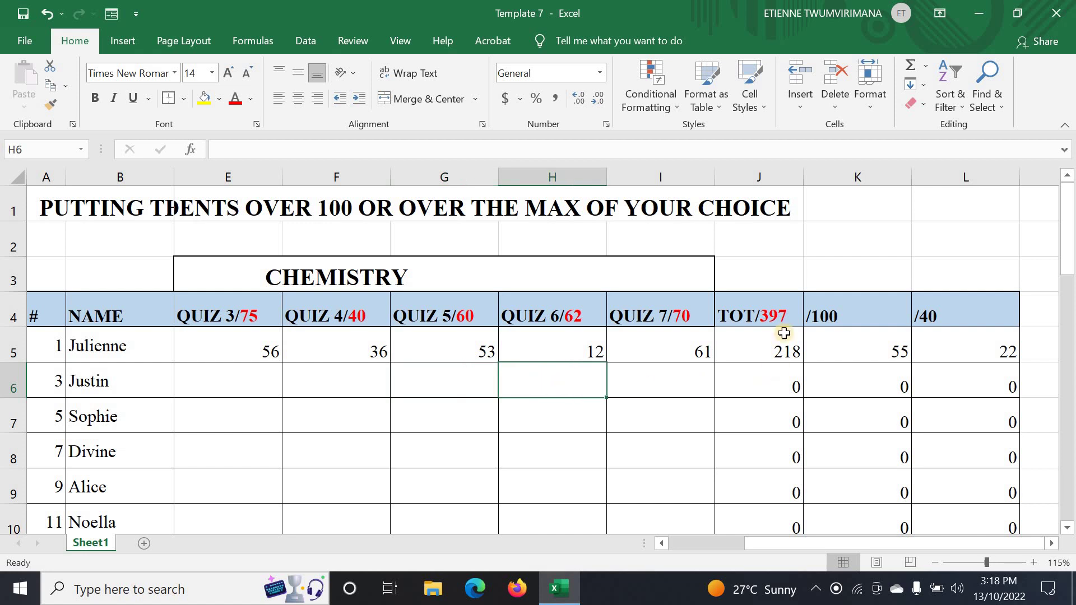